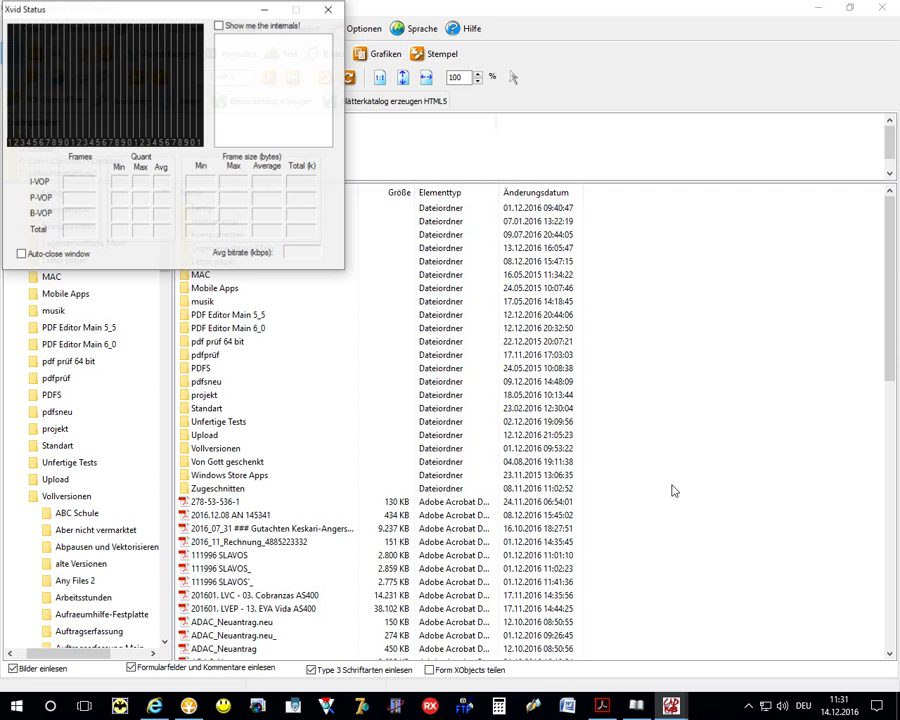
# Close the Xvid Status window and open katalog2.pdf from the PDF-Datei öffnen file list.
pyautogui.click(331, 11)
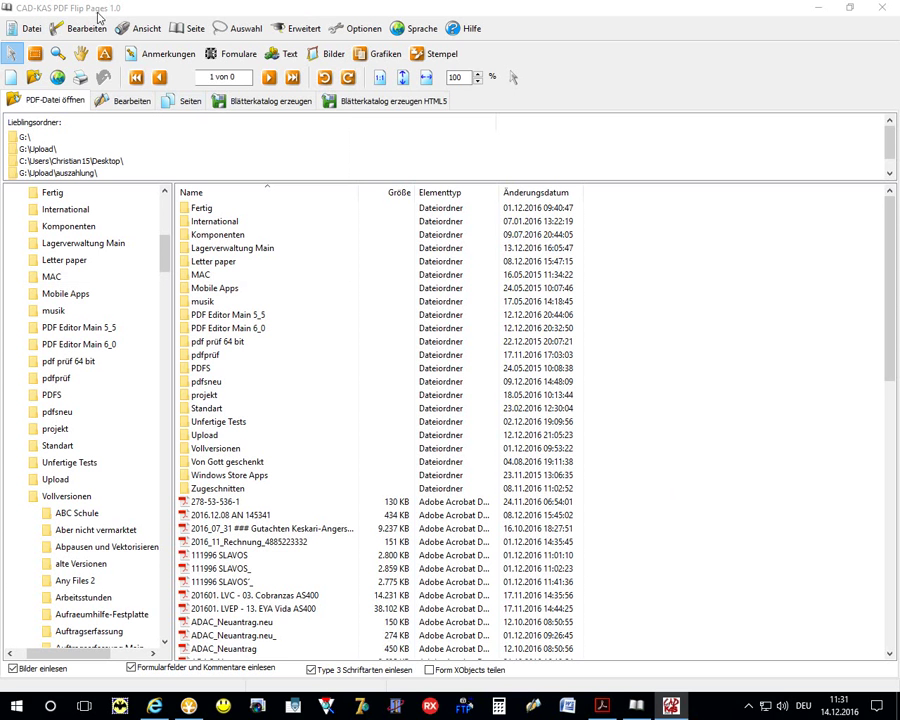
pyautogui.click(340, 556)
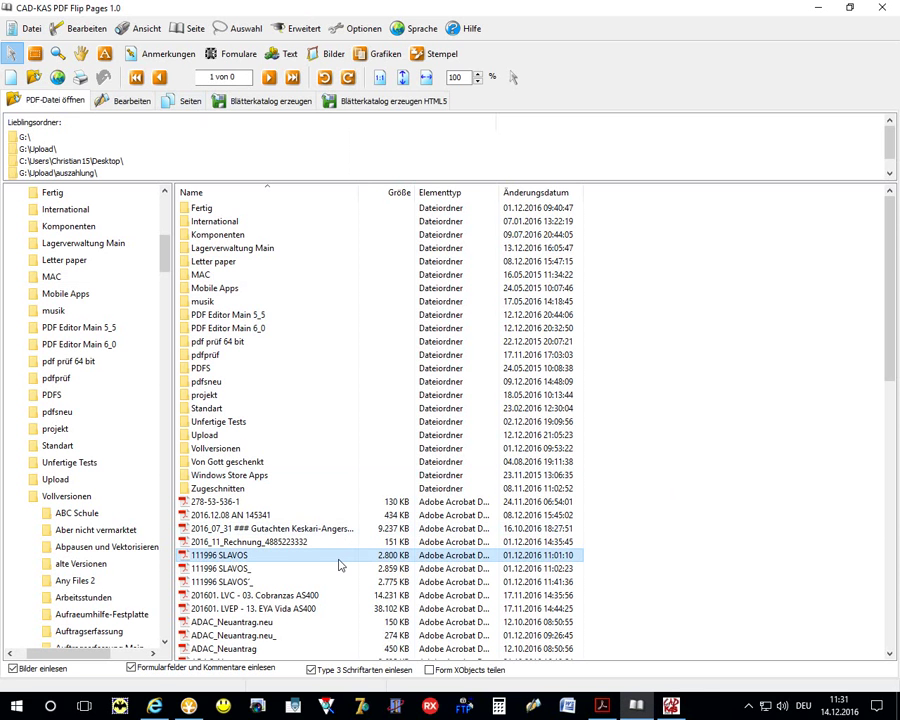
pyautogui.scroll(-1, 340, 566)
pyautogui.scroll(-4, 340, 566)
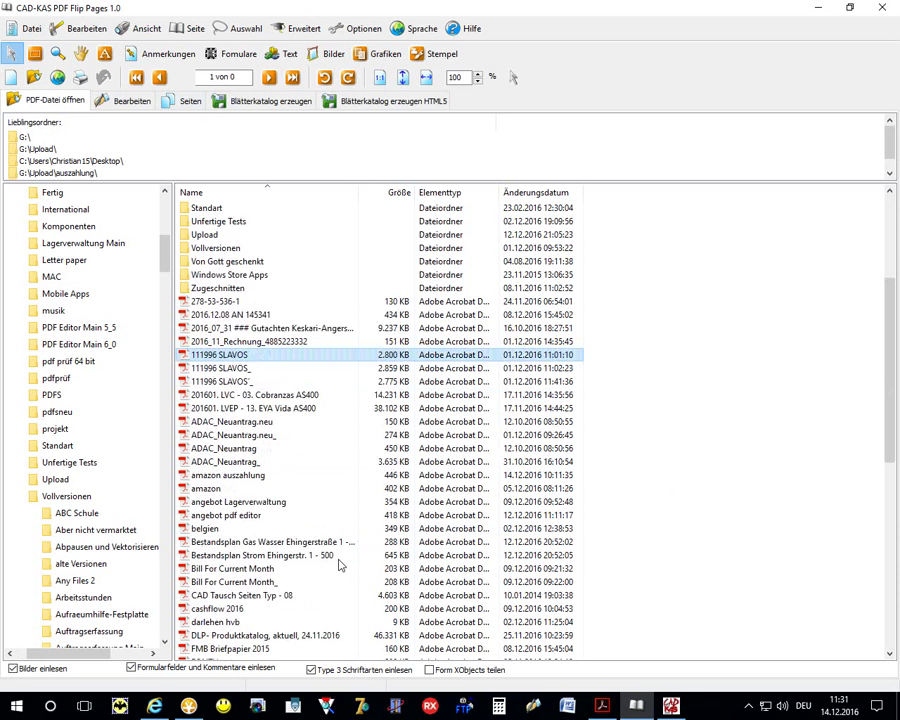
pyautogui.scroll(-3, 340, 566)
pyautogui.scroll(-1, 340, 566)
pyautogui.scroll(-3, 340, 566)
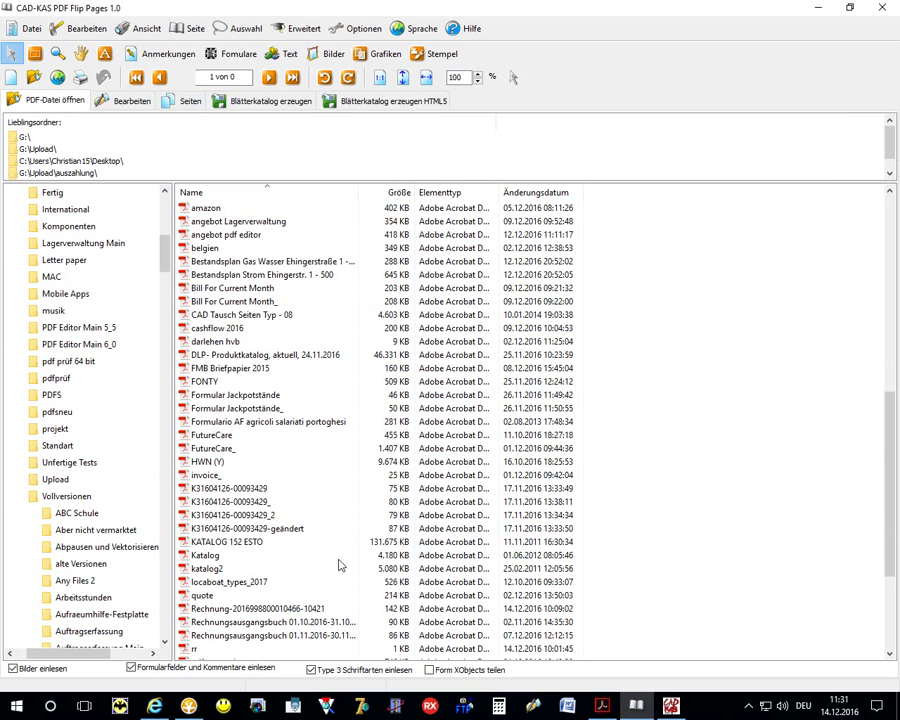
pyautogui.doubleClick(258, 569)
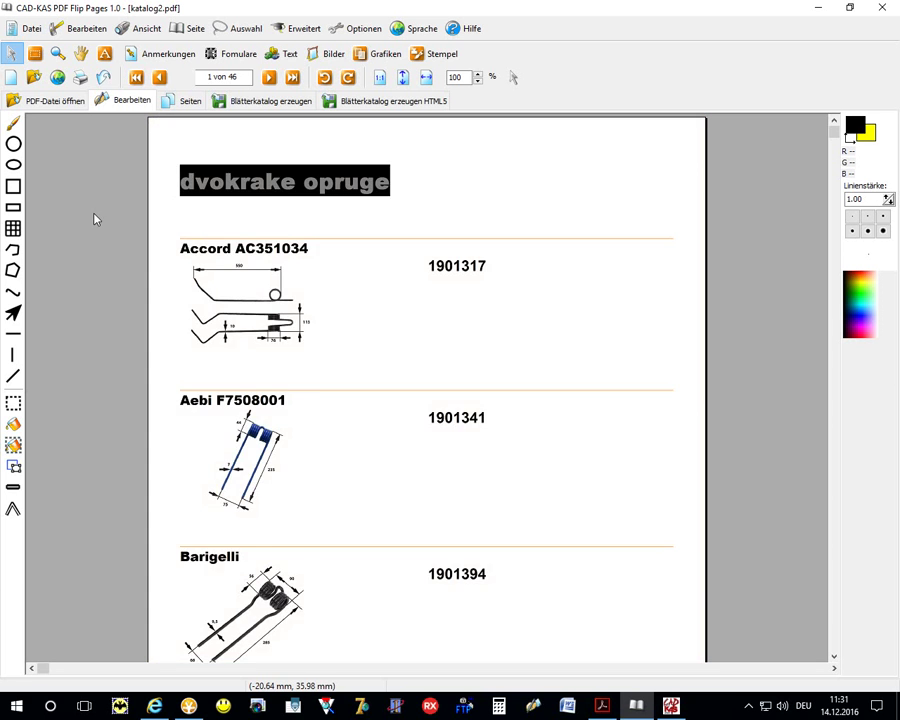
pyautogui.scroll(-3, 86, 251)
pyautogui.scroll(2, 86, 251)
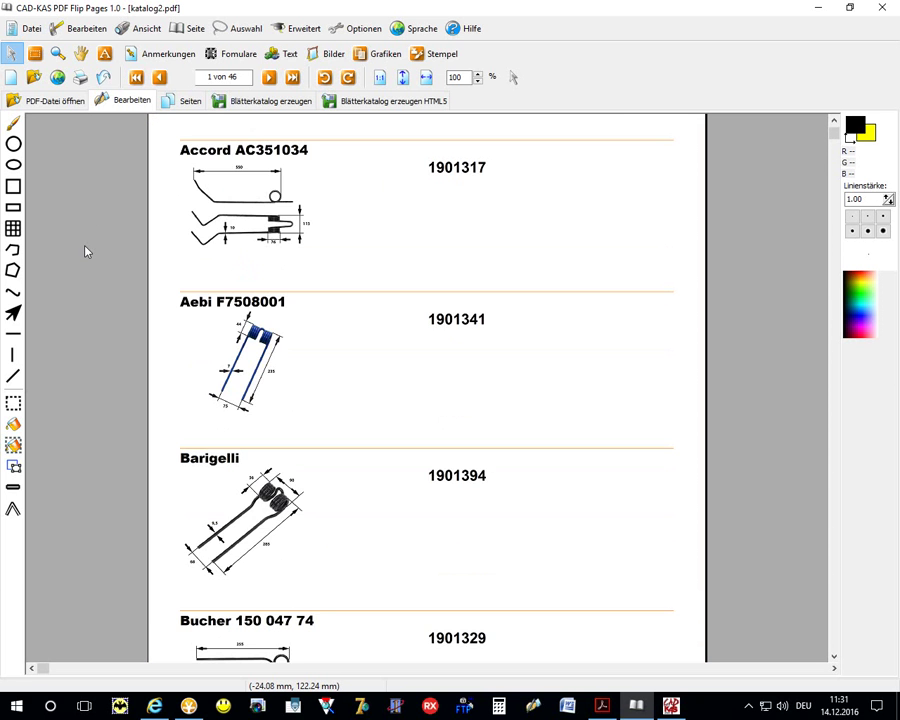
pyautogui.scroll(1, 86, 251)
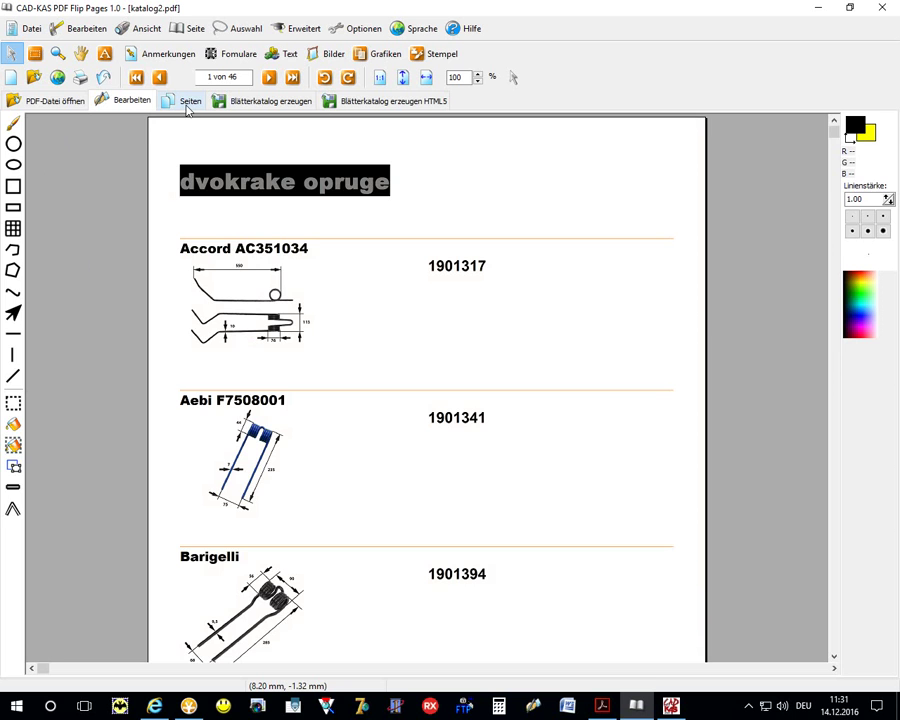
# In the Seiten page list, mark page 13 as deleted, restore it, then open the Seiten menu.
pyautogui.click(187, 104)
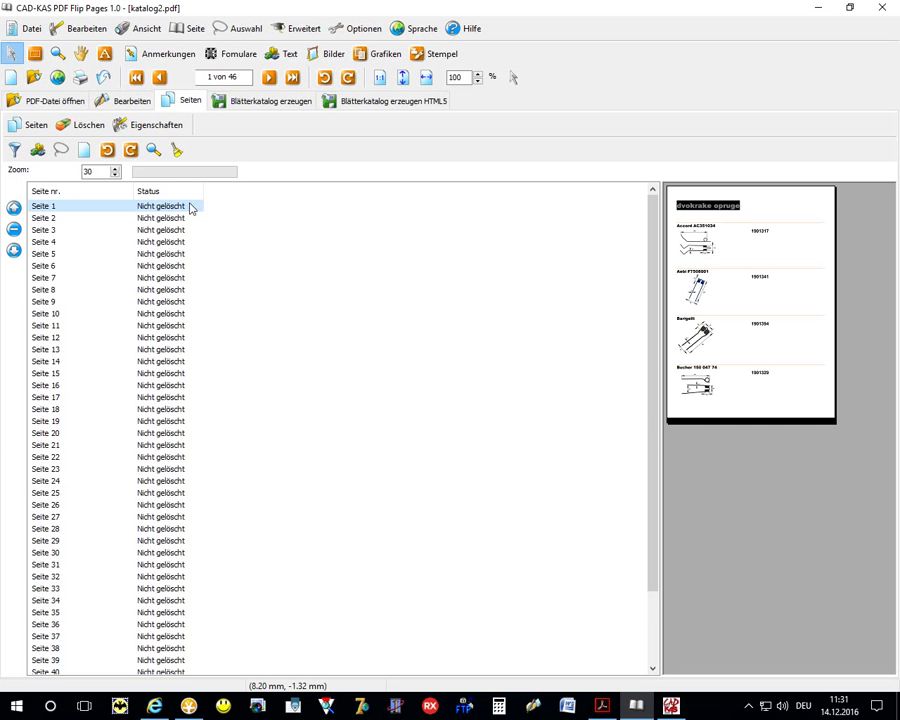
pyautogui.click(101, 350)
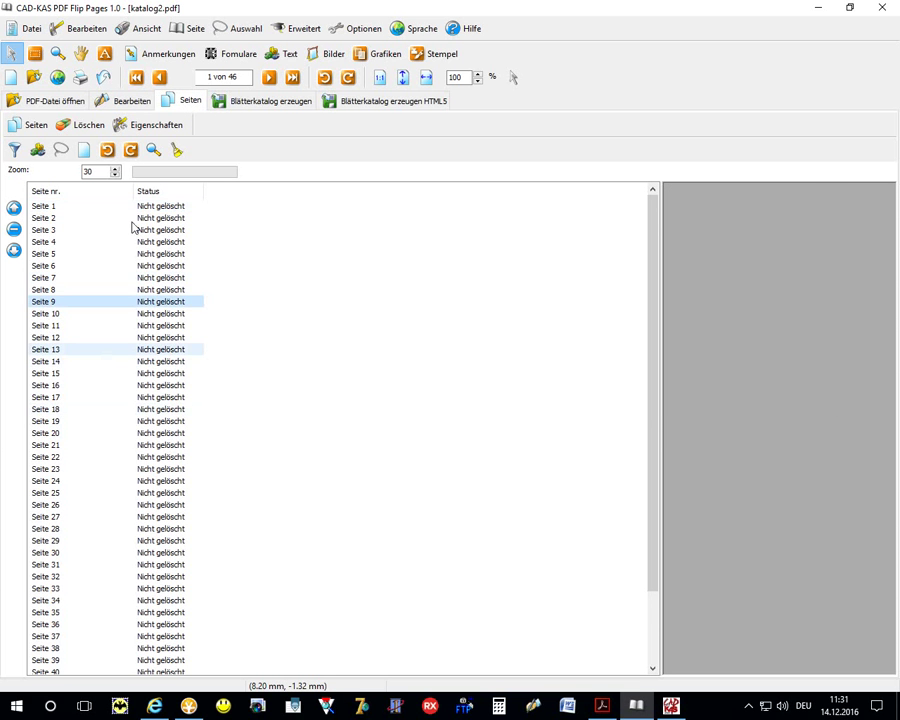
pyautogui.click(85, 125)
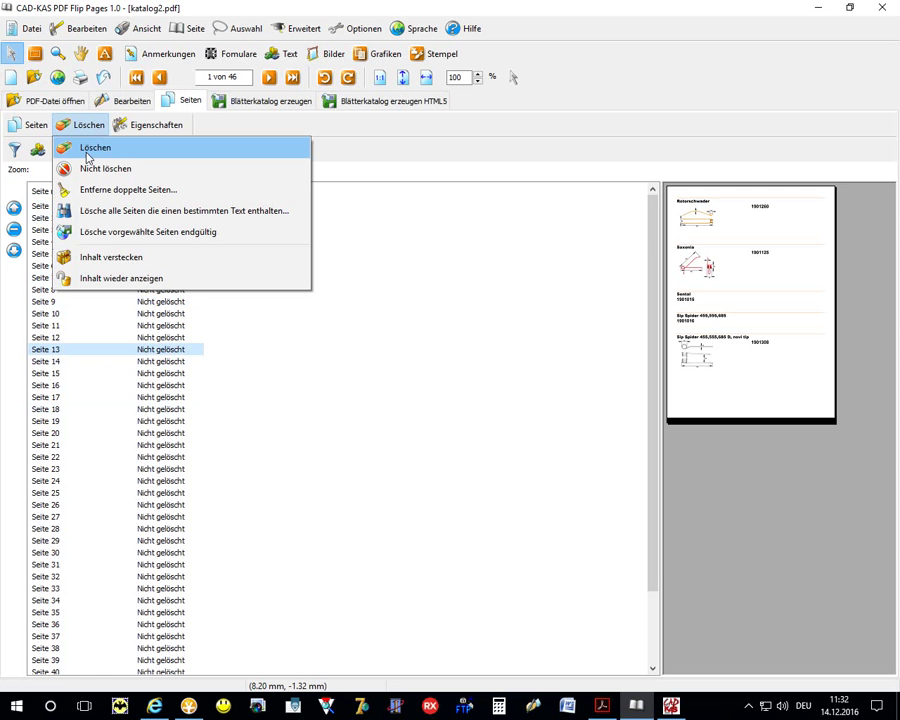
pyautogui.click(88, 150)
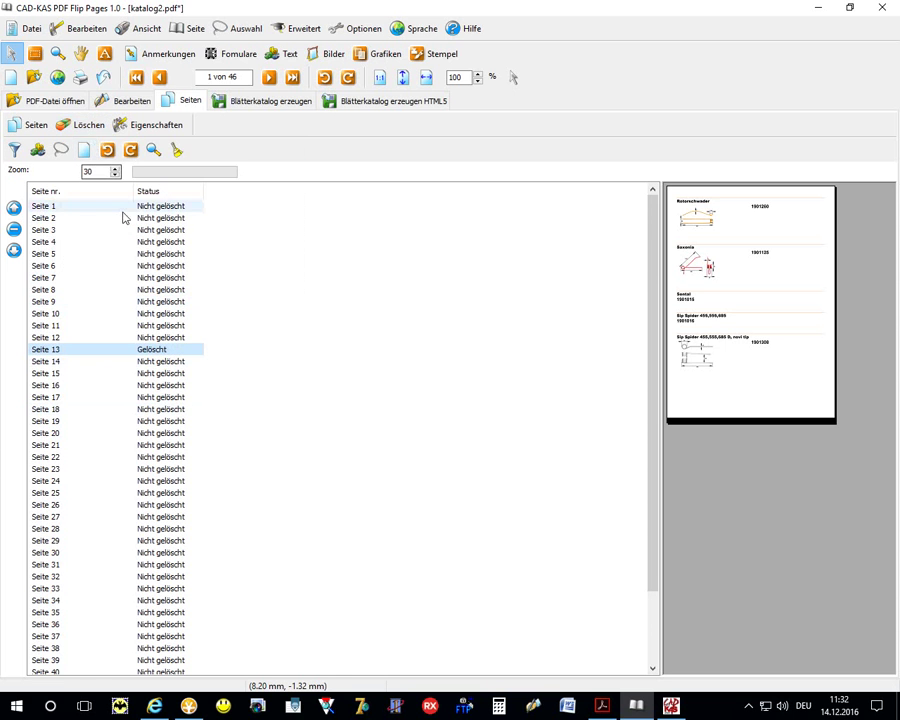
pyautogui.click(85, 125)
pyautogui.click(95, 169)
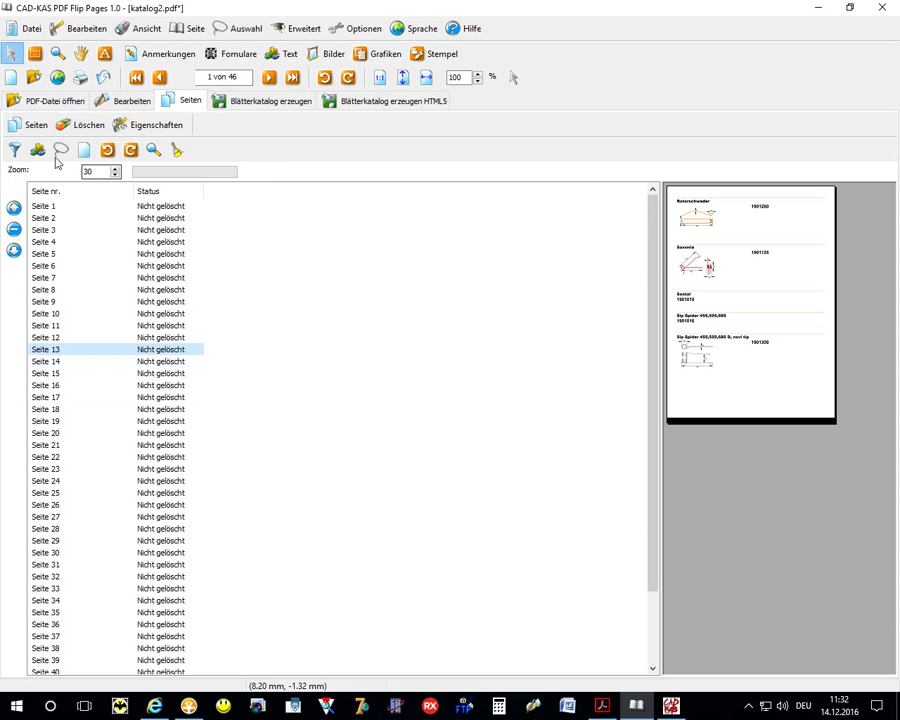
pyautogui.click(31, 125)
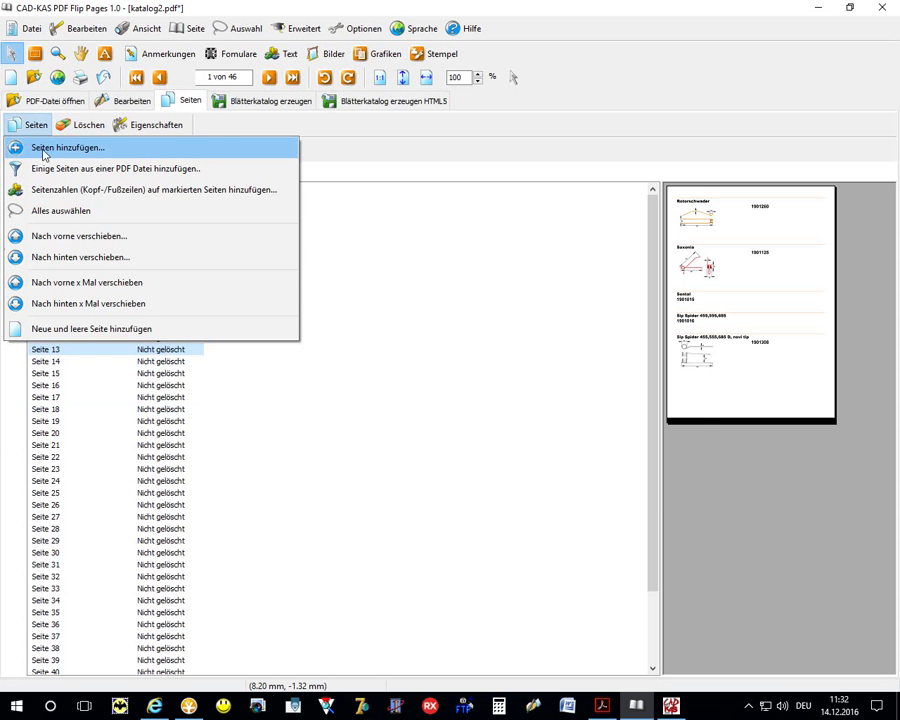
# Append the pages of ADAC_Neuantrag.pdf to katalog2 with Seiten hinzufügen.
pyautogui.click(43, 153)
pyautogui.scroll(-5, 452, 378)
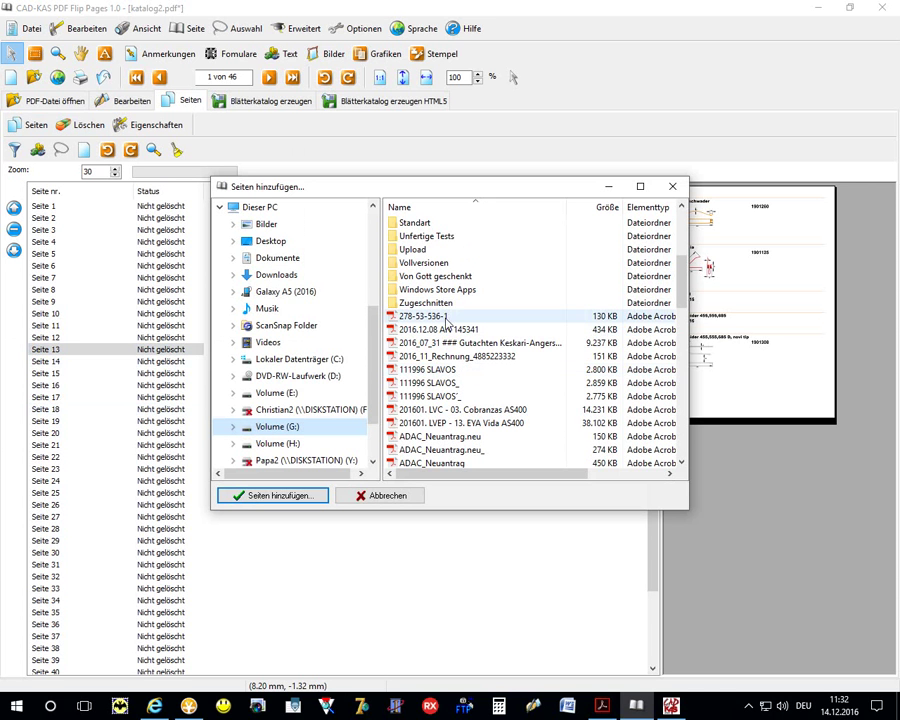
pyautogui.doubleClick(458, 464)
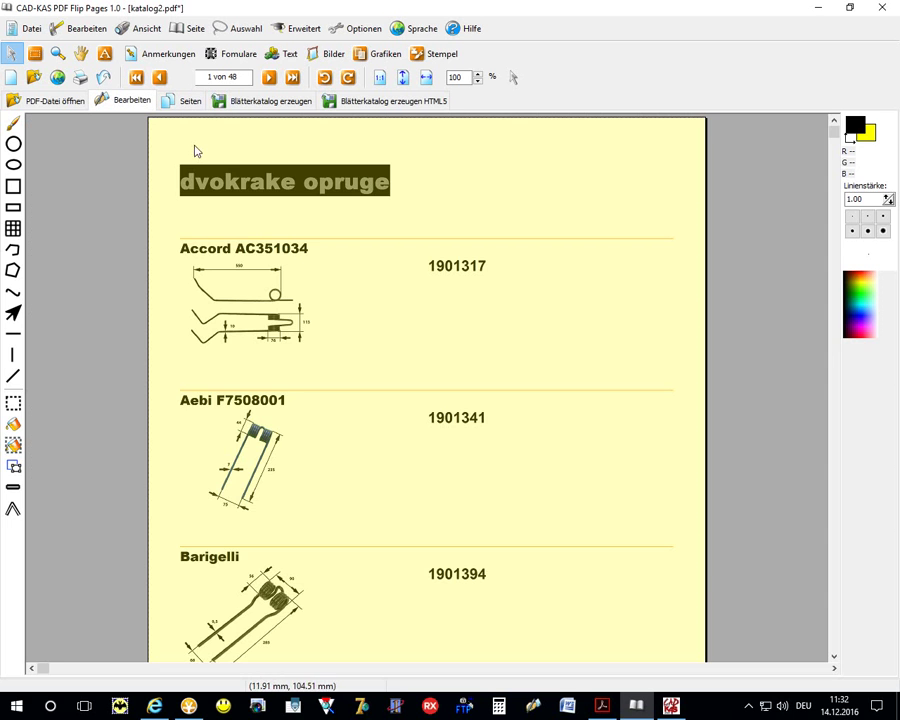
# Check the two appended pages at the end of the 48-page document, then return to the page list.
pyautogui.click(292, 77)
pyautogui.scroll(-5, 272, 150)
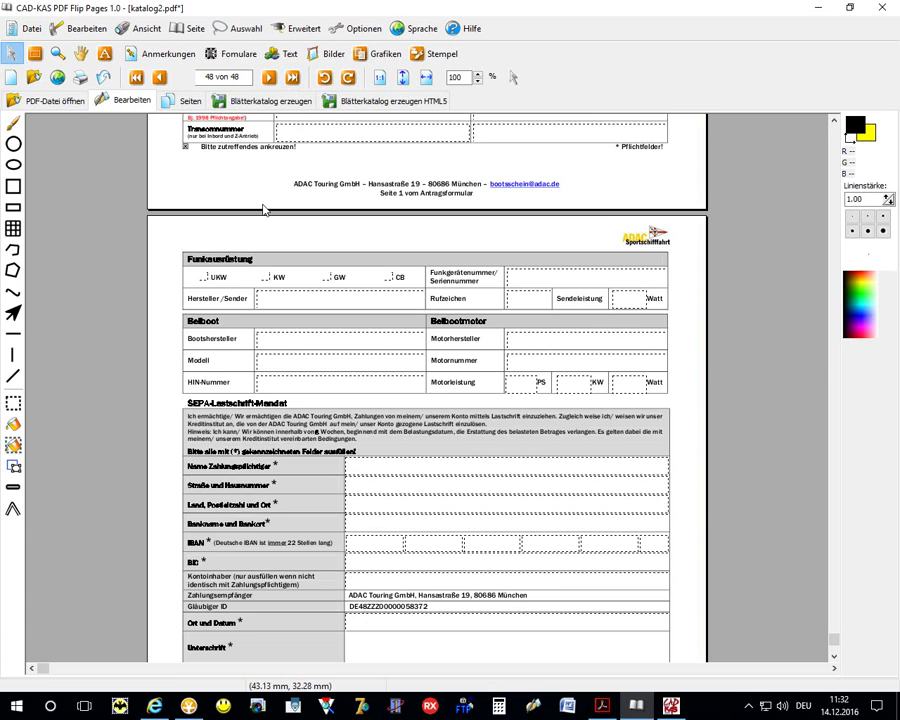
pyautogui.scroll(-5, 265, 205)
pyautogui.scroll(3, 384, 233)
pyautogui.scroll(3, 410, 311)
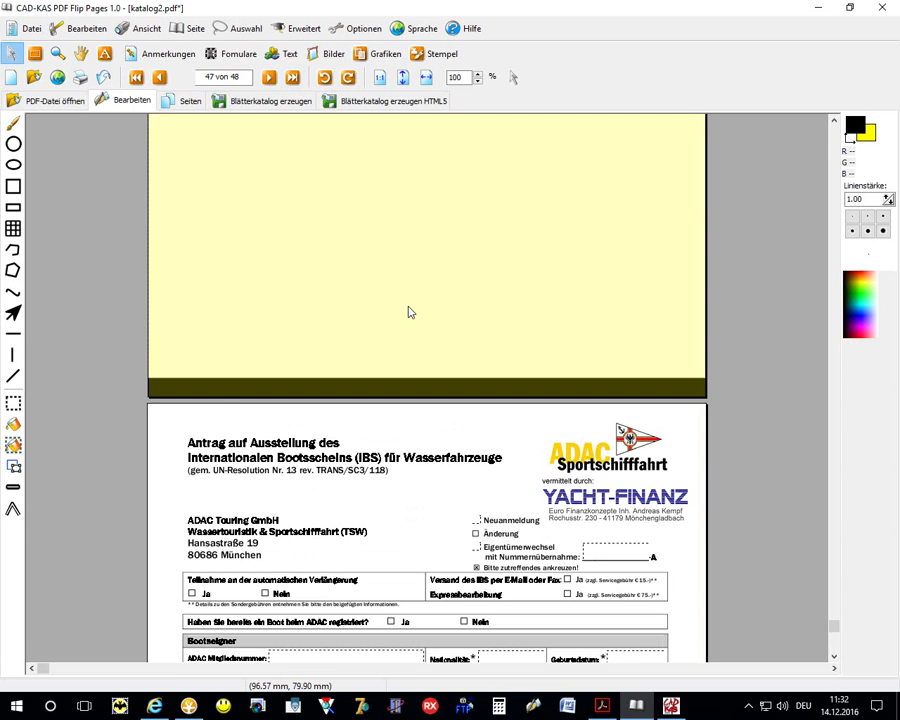
pyautogui.scroll(-3, 300, 190)
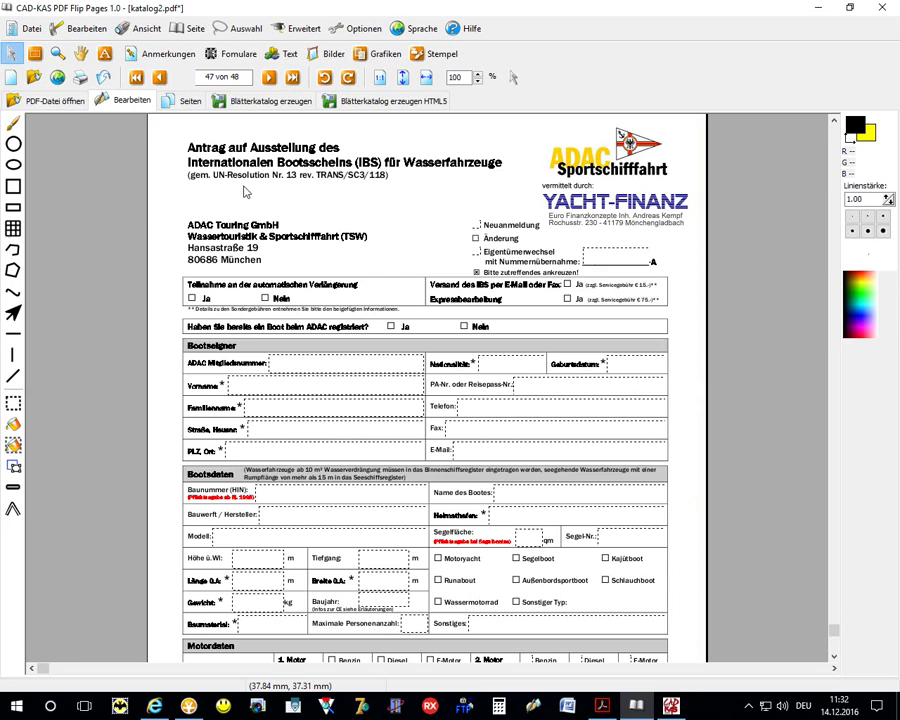
pyautogui.click(198, 105)
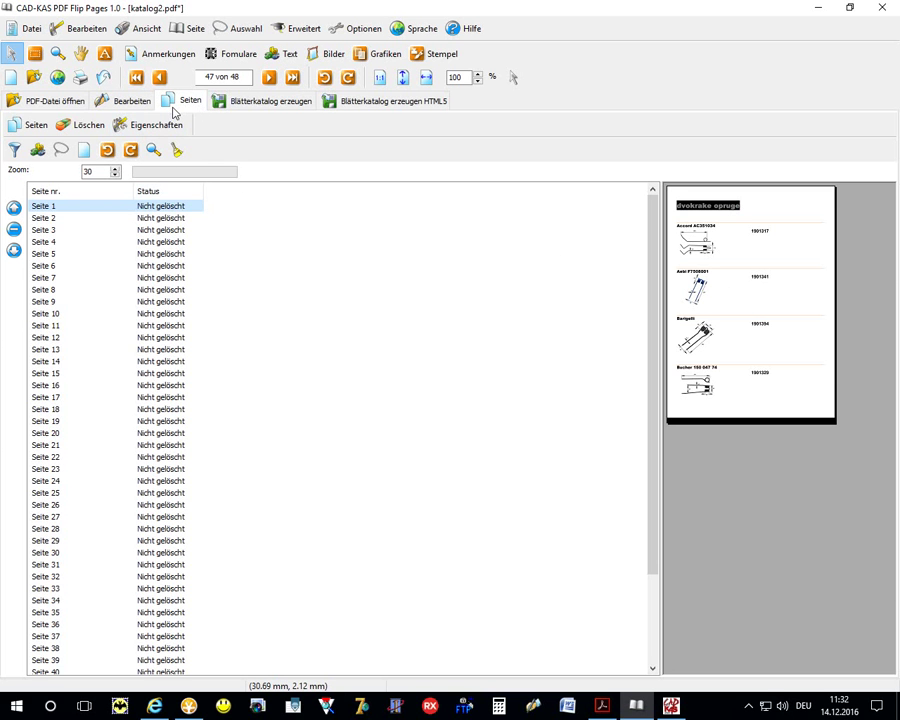
# Show the Blätterkatalog erzeugen settings: 300 pixels per page, corner effect on.
pyautogui.click(262, 101)
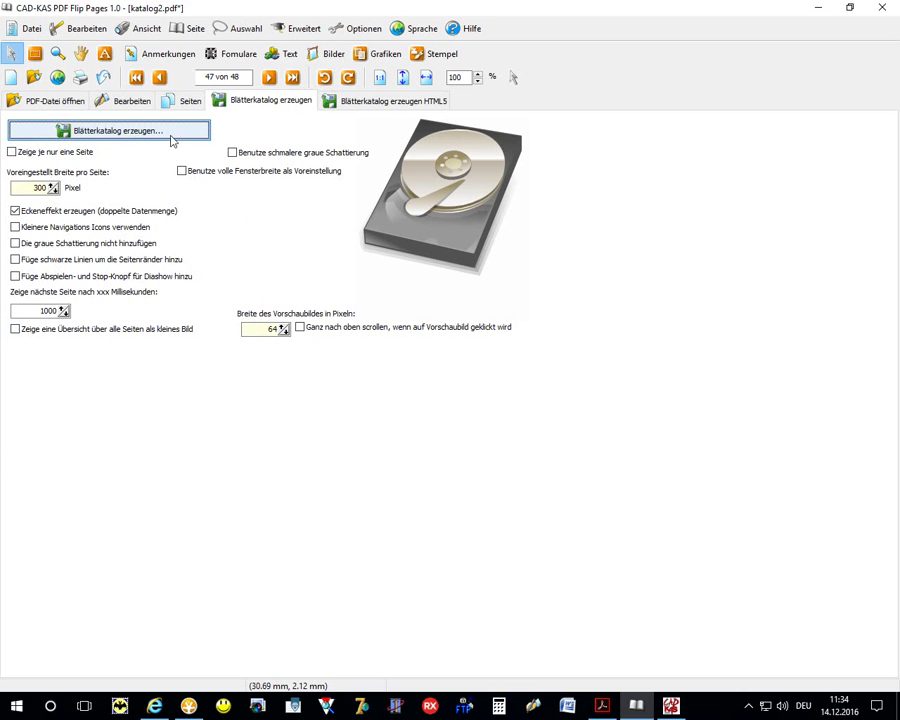
# Start creating the flip catalog and set G:\tt as its output folder.
pyautogui.click(128, 138)
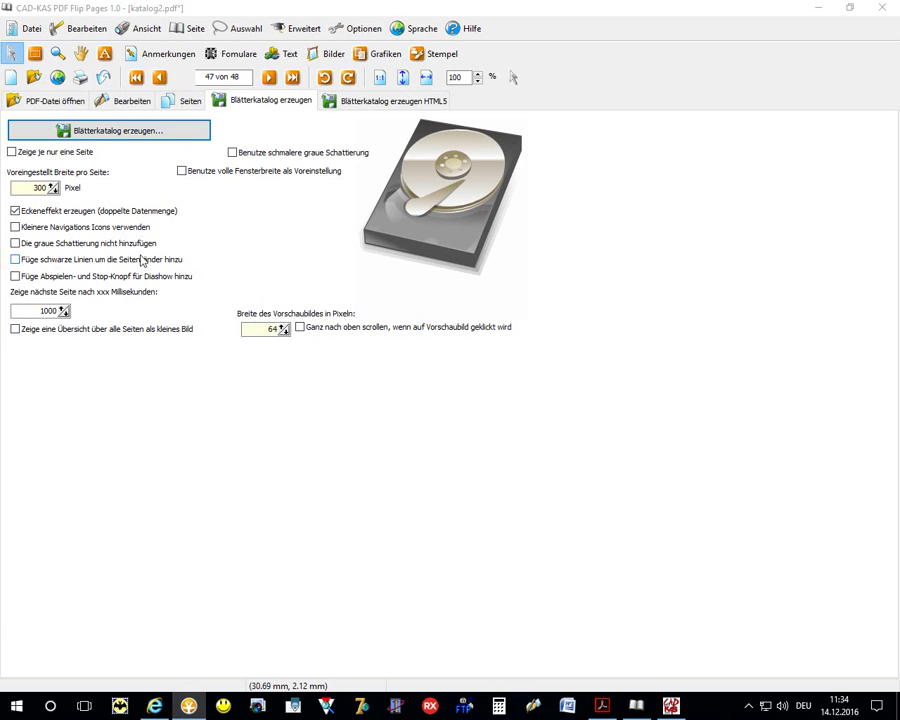
pyautogui.click(145, 140)
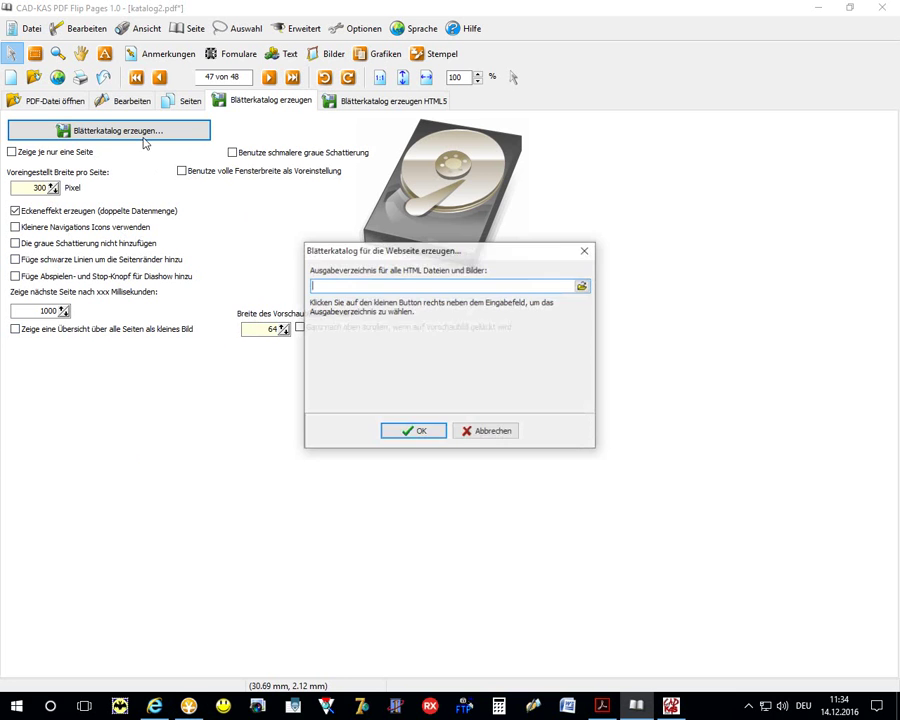
pyautogui.click(581, 286)
pyautogui.doubleClick(328, 321)
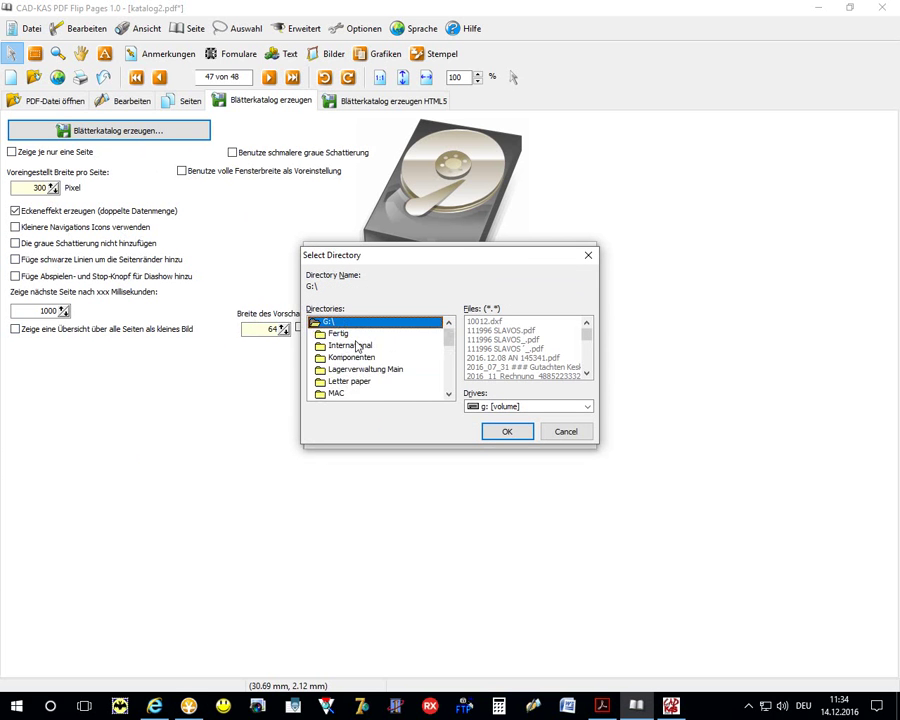
pyautogui.scroll(-4, 362, 365)
pyautogui.scroll(-1, 362, 371)
pyautogui.scroll(-1, 362, 371)
pyautogui.doubleClick(342, 349)
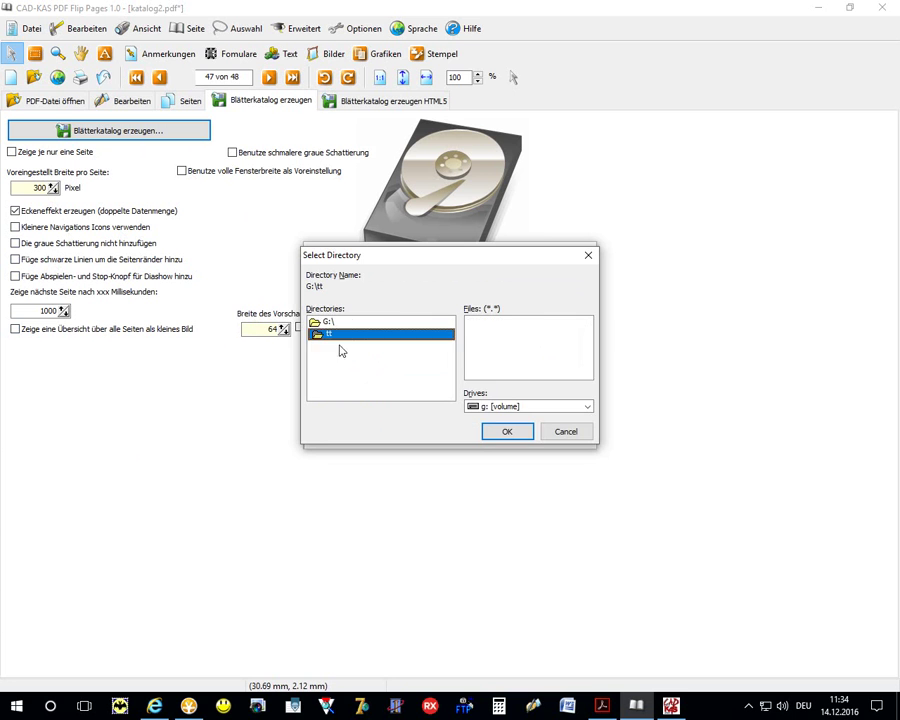
pyautogui.click(507, 431)
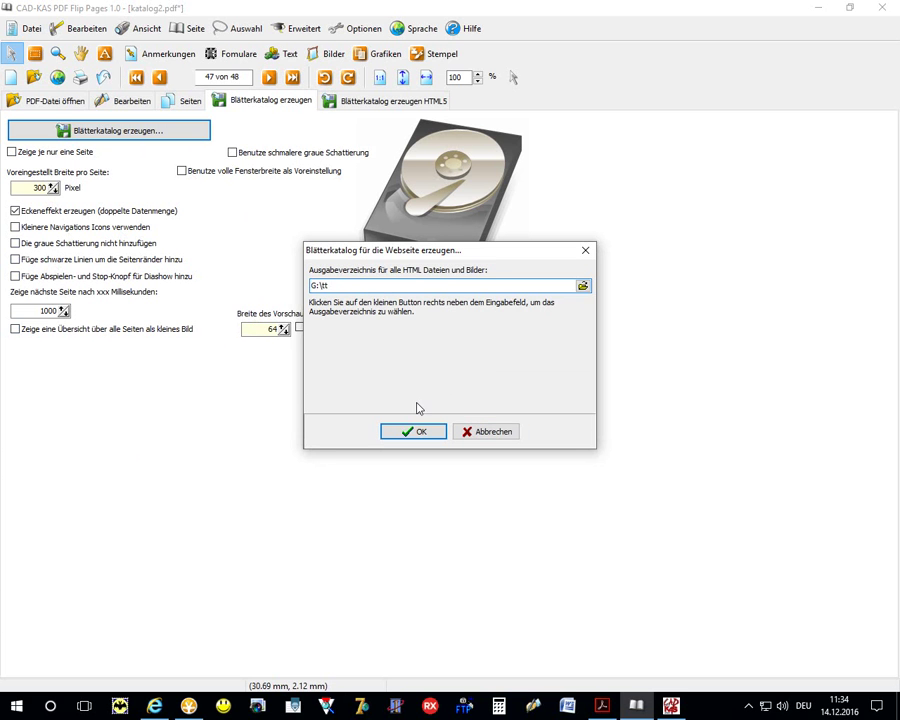
pyautogui.click(427, 432)
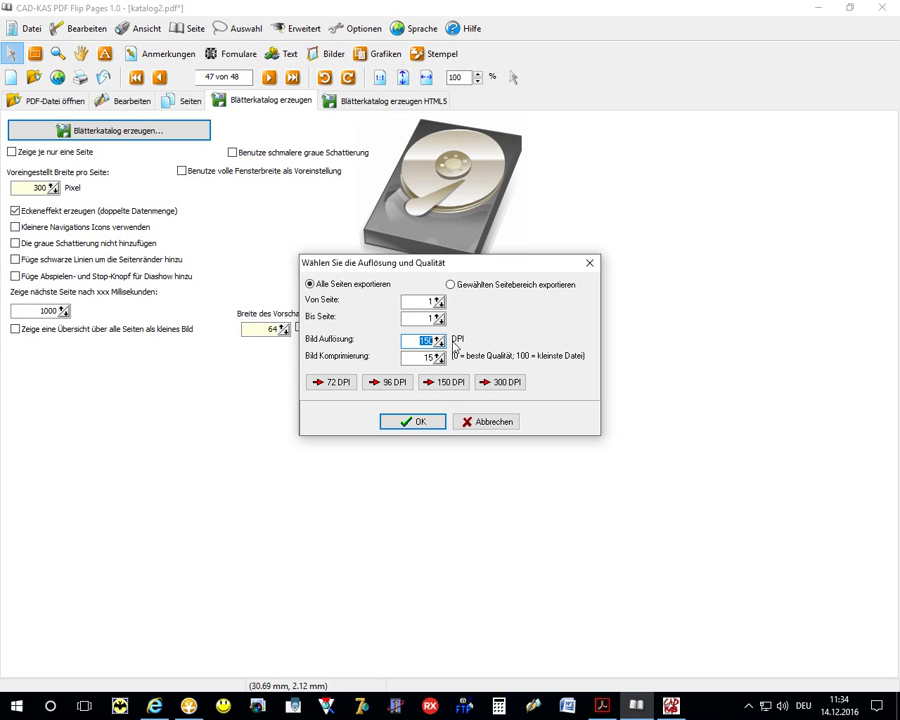
# Export all pages at 150 DPI image resolution with compression 15.
pyautogui.click(400, 381)
pyautogui.click(505, 384)
pyautogui.press('Tab')
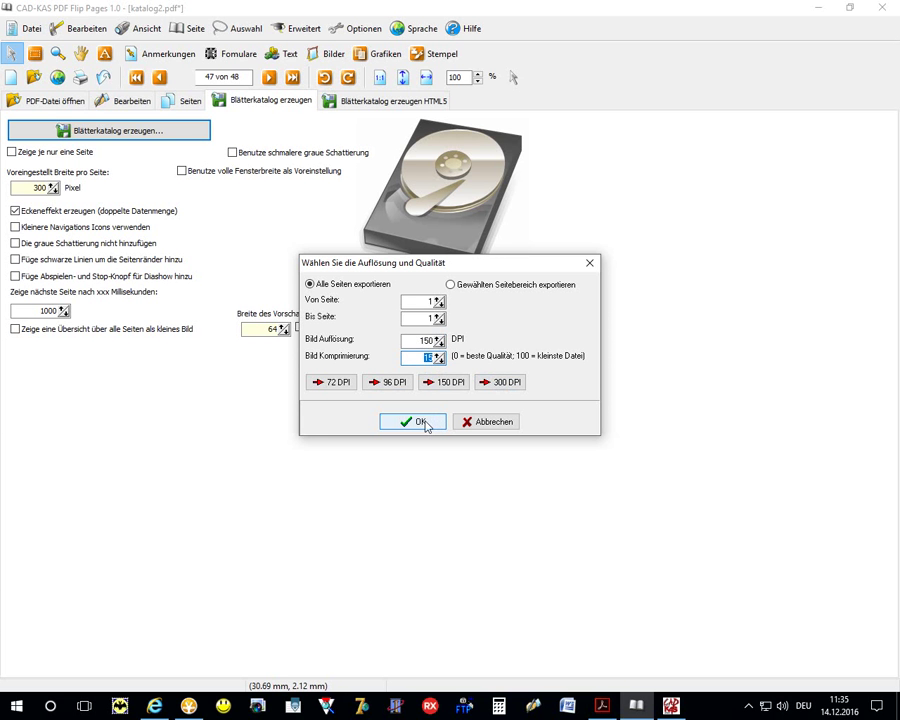
pyautogui.click(424, 424)
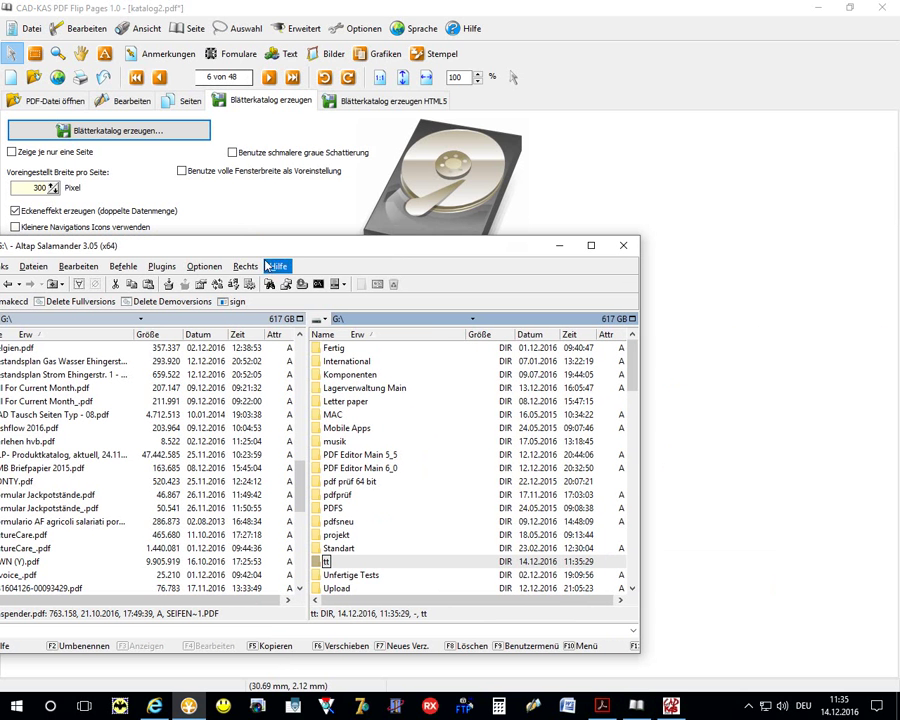
pyautogui.doubleClick(326, 561)
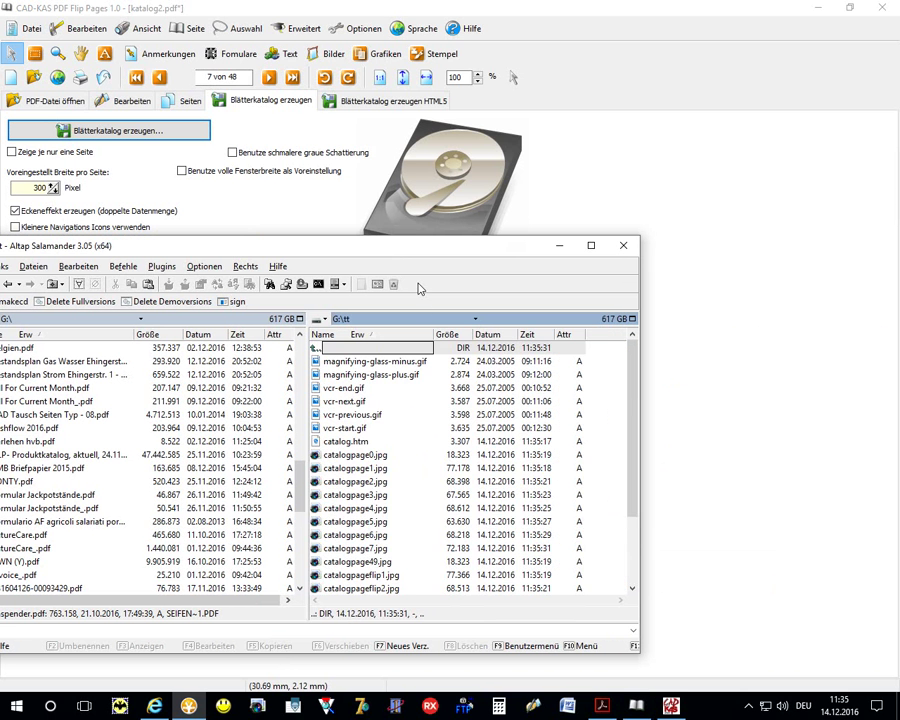
pyautogui.scroll(-3, 400, 435)
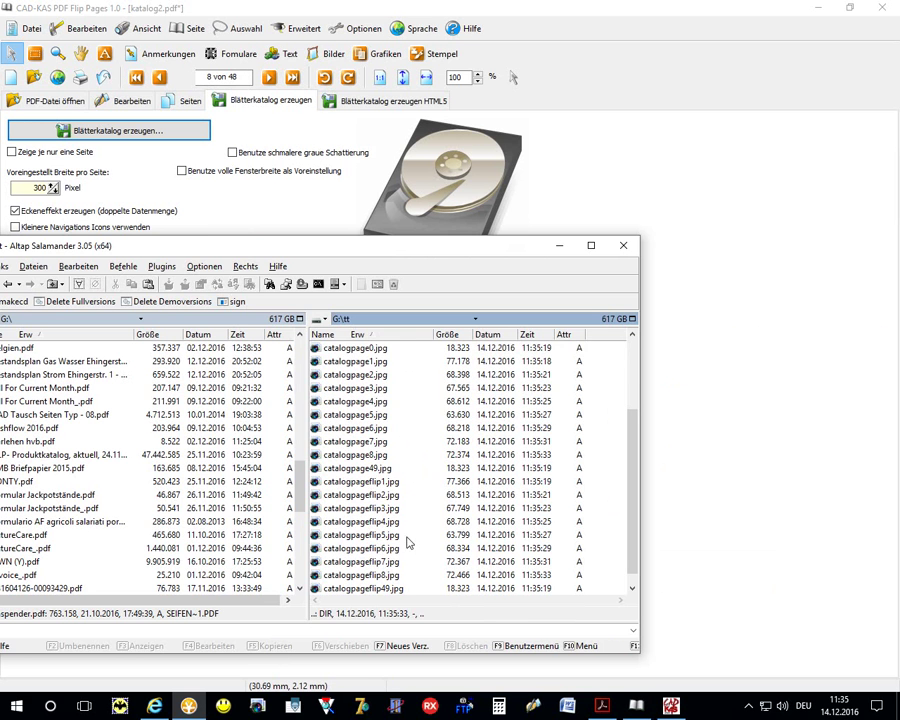
pyautogui.scroll(1, 408, 543)
pyautogui.scroll(2, 408, 543)
pyautogui.doubleClick(356, 508)
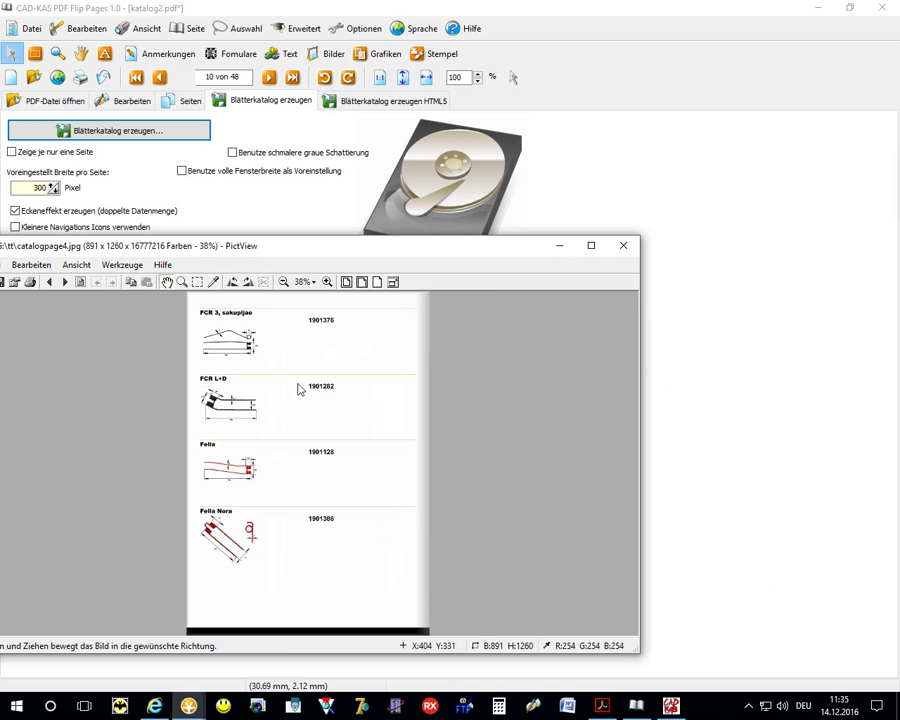
pyautogui.click(327, 281)
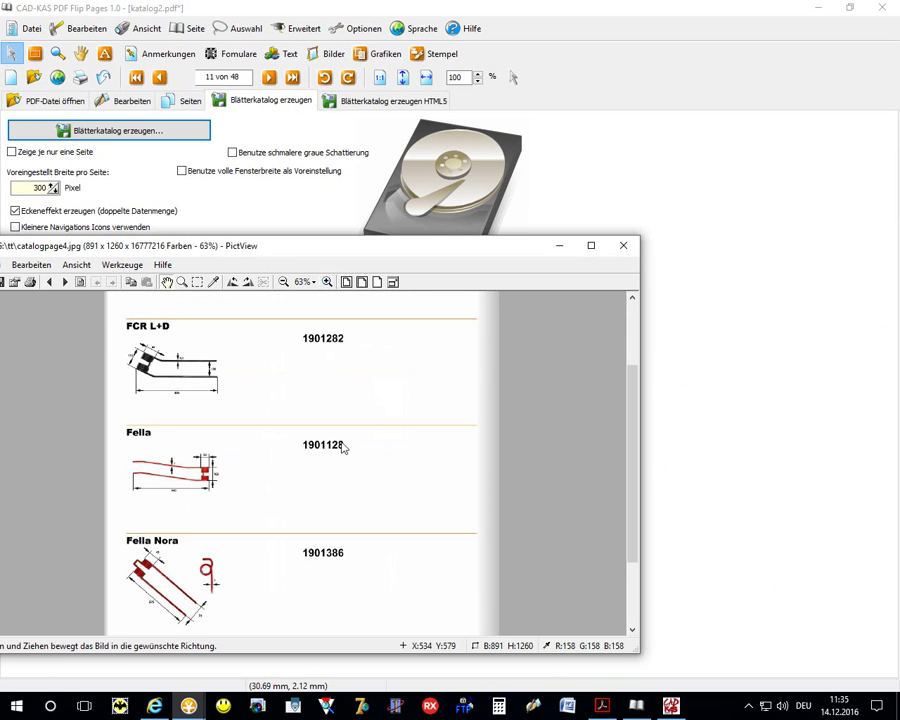
pyautogui.press('Escape')
pyautogui.scroll(-3, 363, 500)
pyautogui.doubleClick(363, 505)
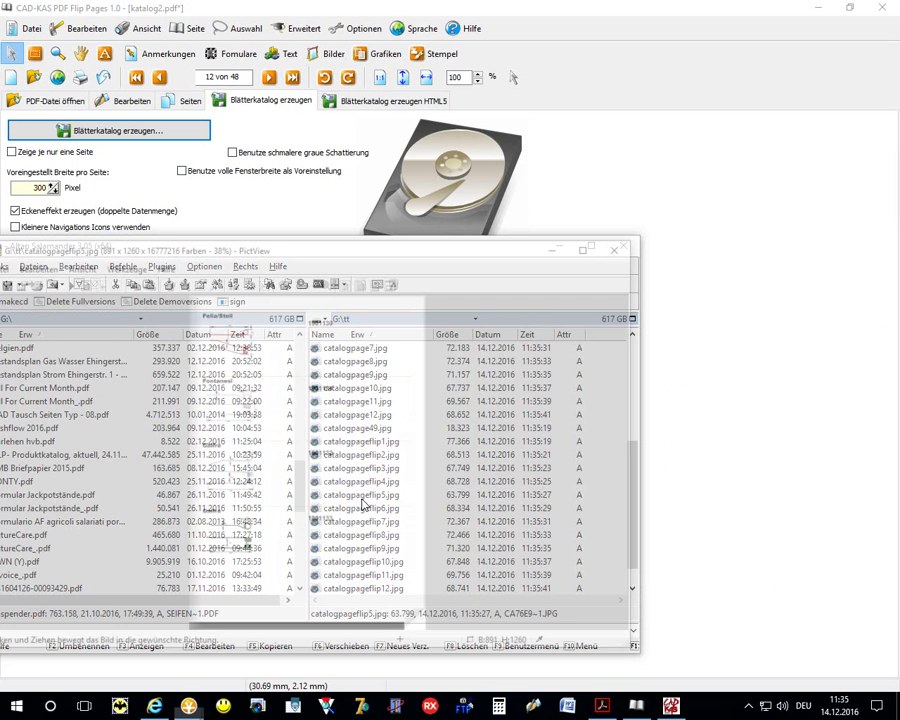
pyautogui.press('Escape')
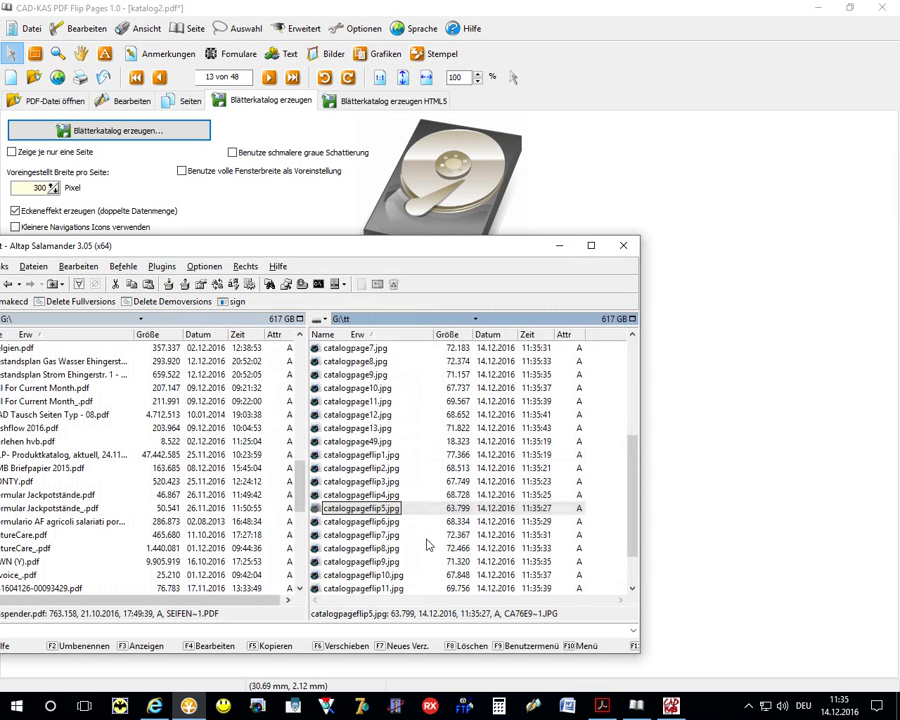
pyautogui.scroll(5, 376, 416)
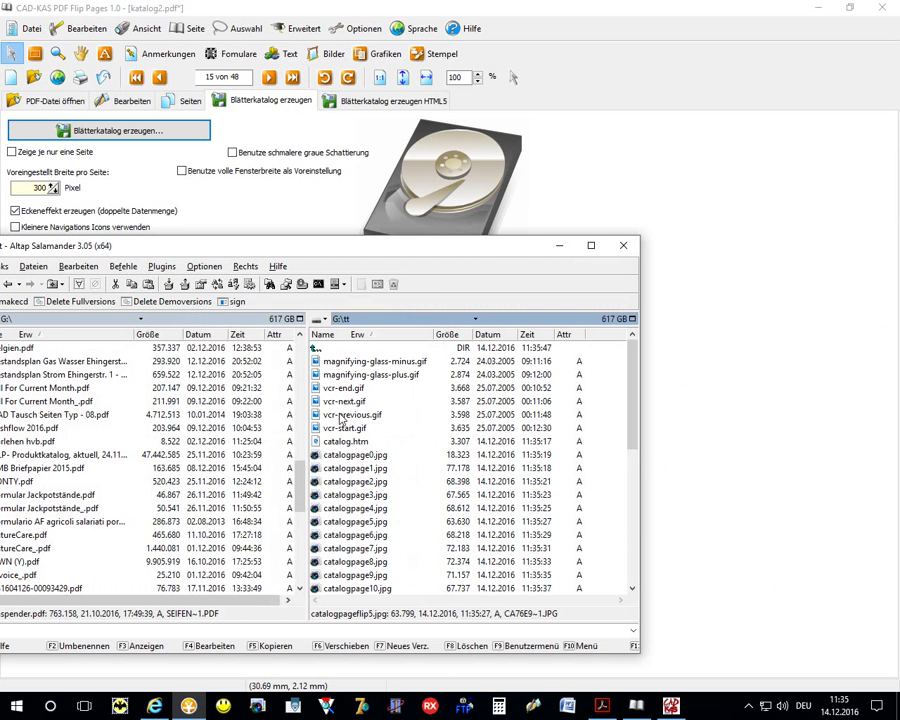
pyautogui.doubleClick(343, 427)
pyautogui.press('Escape')
pyautogui.click(346, 441)
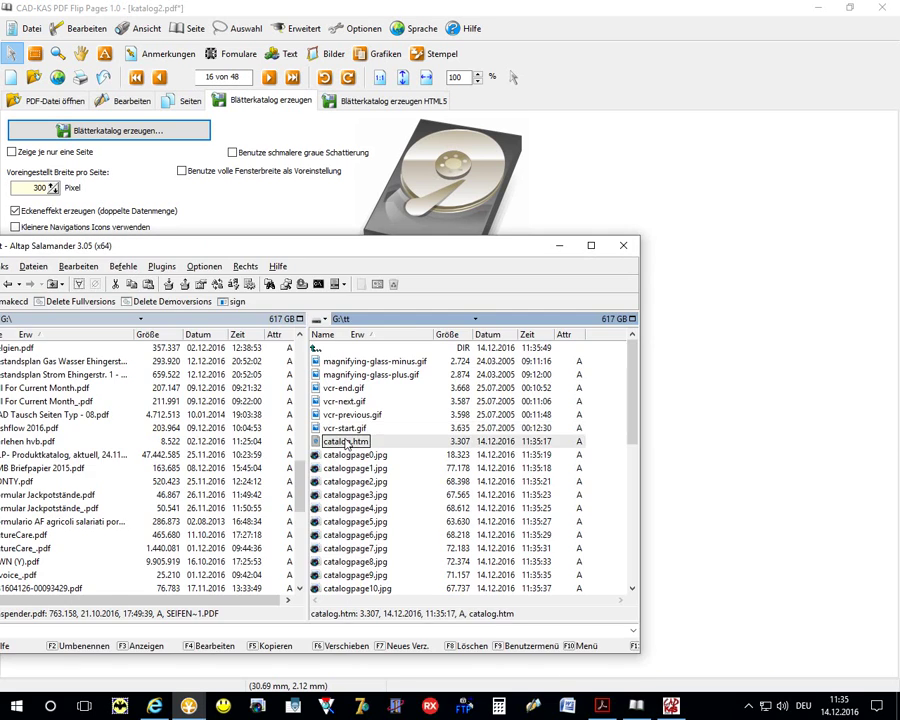
pyautogui.press('F3')
pyautogui.press('Escape')
pyautogui.hotkey('alt', 'F3')
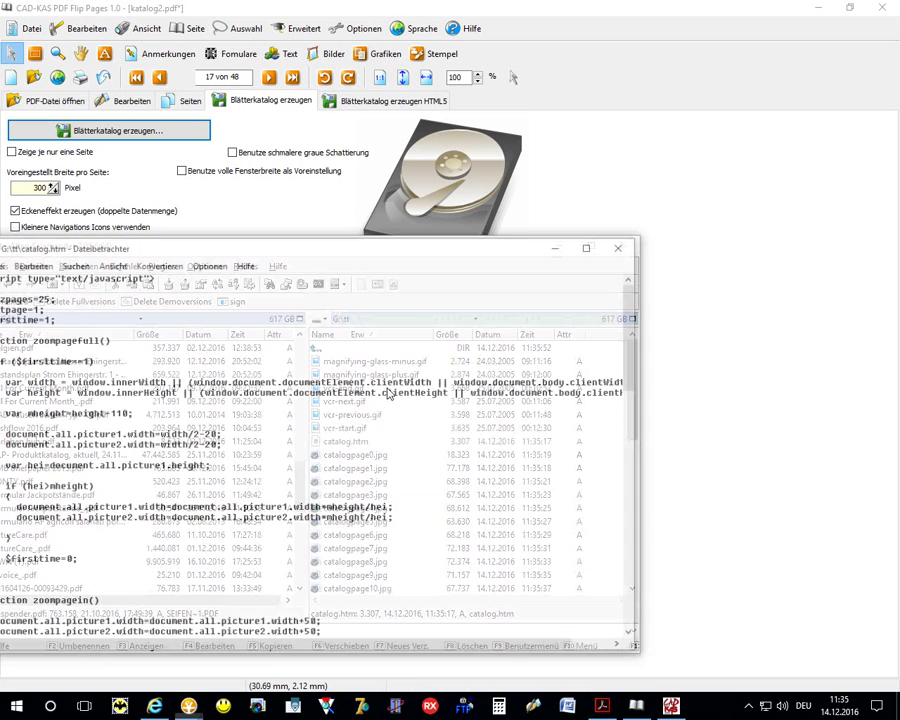
pyautogui.moveTo(230, 250); pyautogui.dragTo(345, 222)
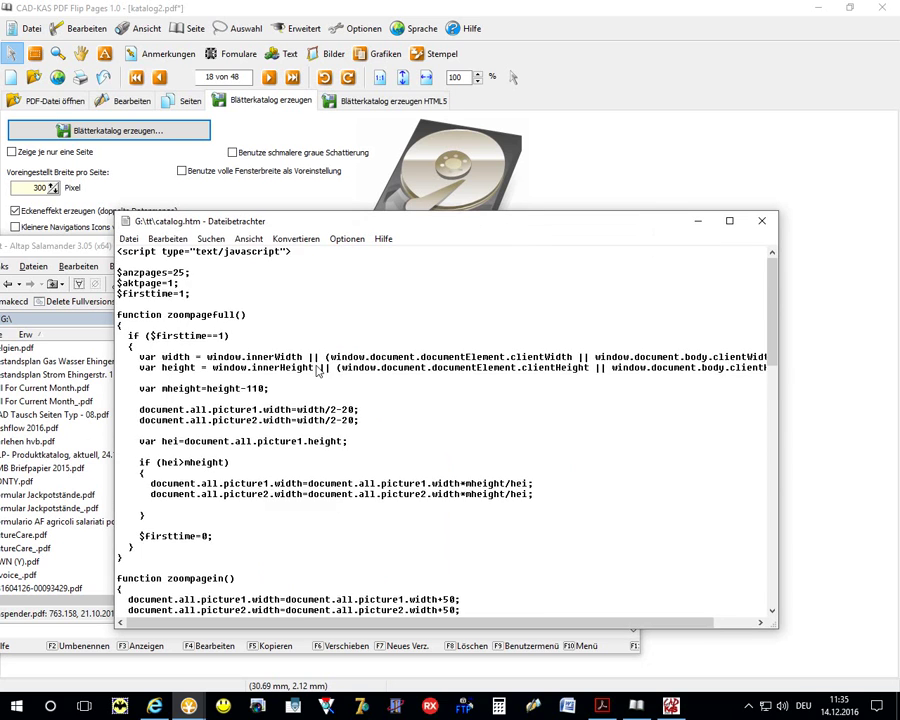
pyautogui.scroll(-9, 318, 372)
pyautogui.scroll(-5, 320, 373)
pyautogui.scroll(-14, 318, 376)
pyautogui.scroll(-6, 315, 381)
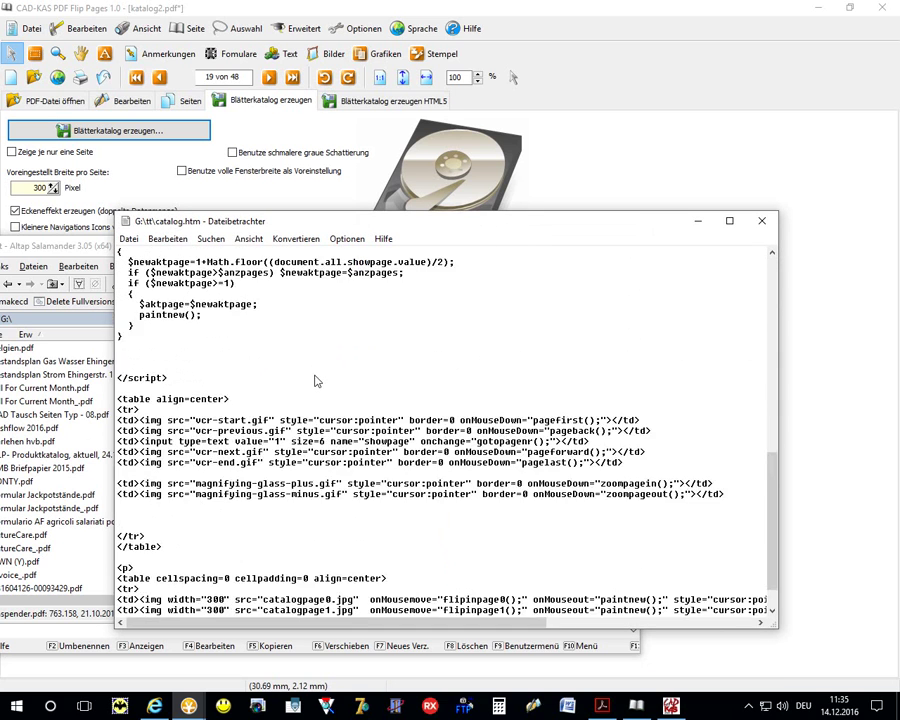
pyautogui.scroll(2, 315, 380)
pyautogui.scroll(7, 314, 378)
pyautogui.scroll(15, 314, 380)
pyautogui.scroll(10, 312, 396)
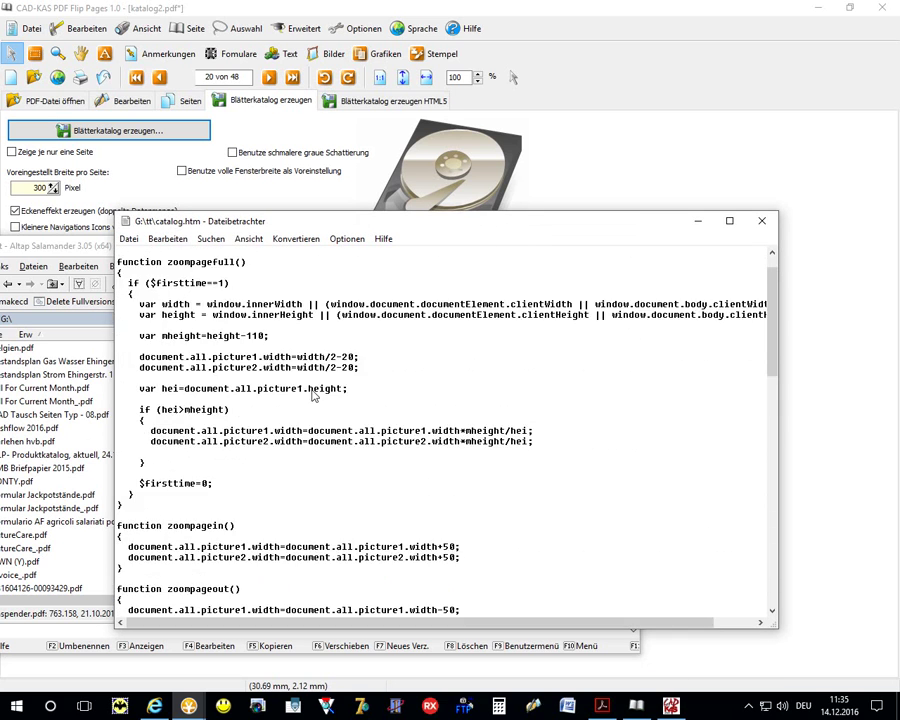
pyautogui.scroll(2, 313, 396)
pyautogui.press('Escape')
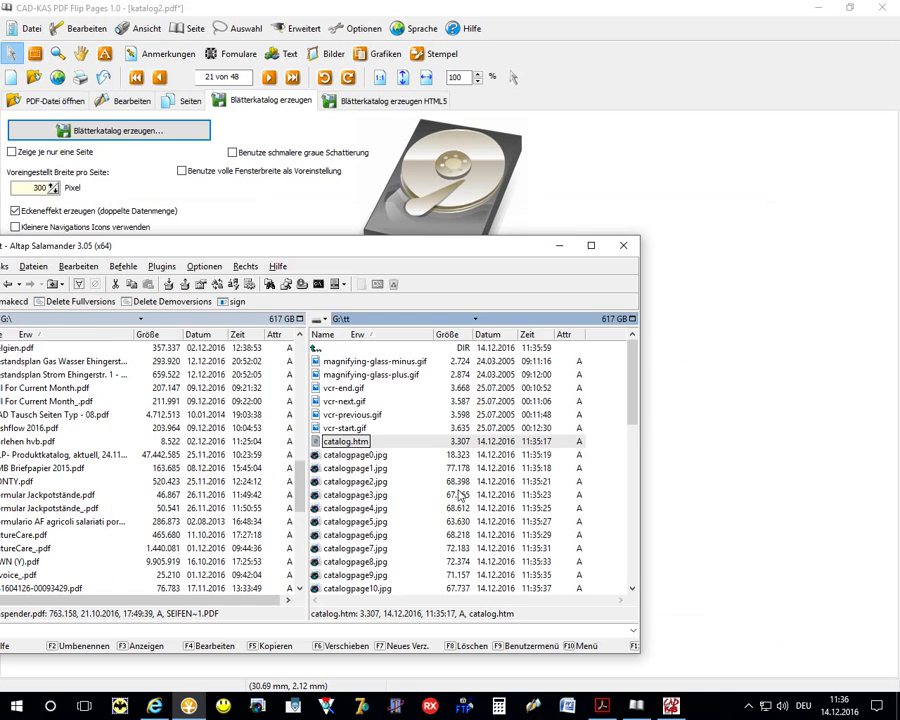
pyautogui.hotkey('alt', 'F3')
pyautogui.moveTo(182, 245); pyautogui.dragTo(279, 243)
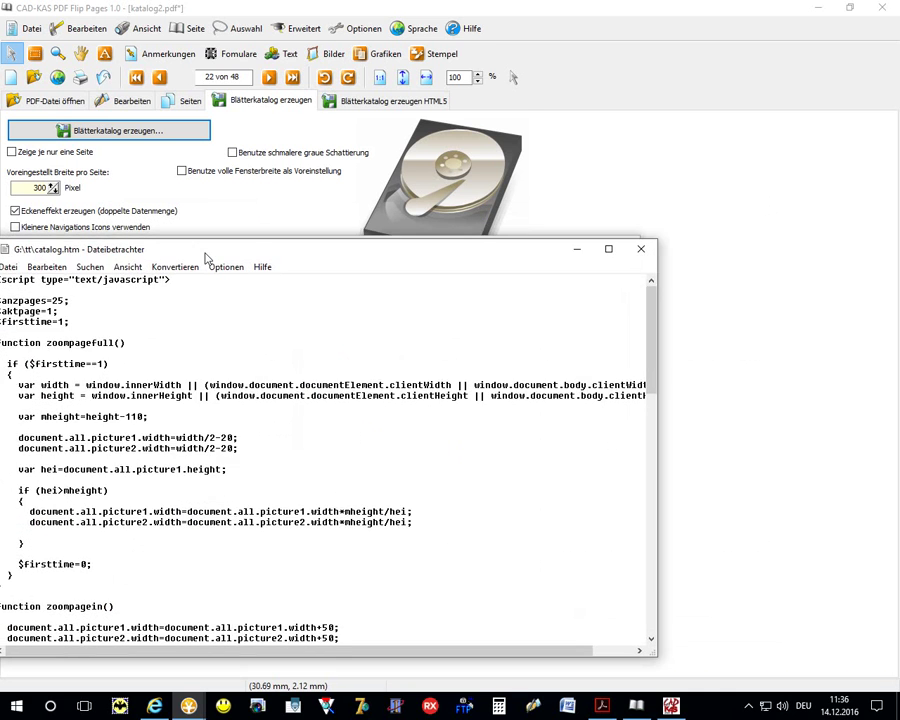
pyautogui.scroll(-5, 259, 375)
pyautogui.scroll(-10, 259, 375)
pyautogui.scroll(2, 257, 372)
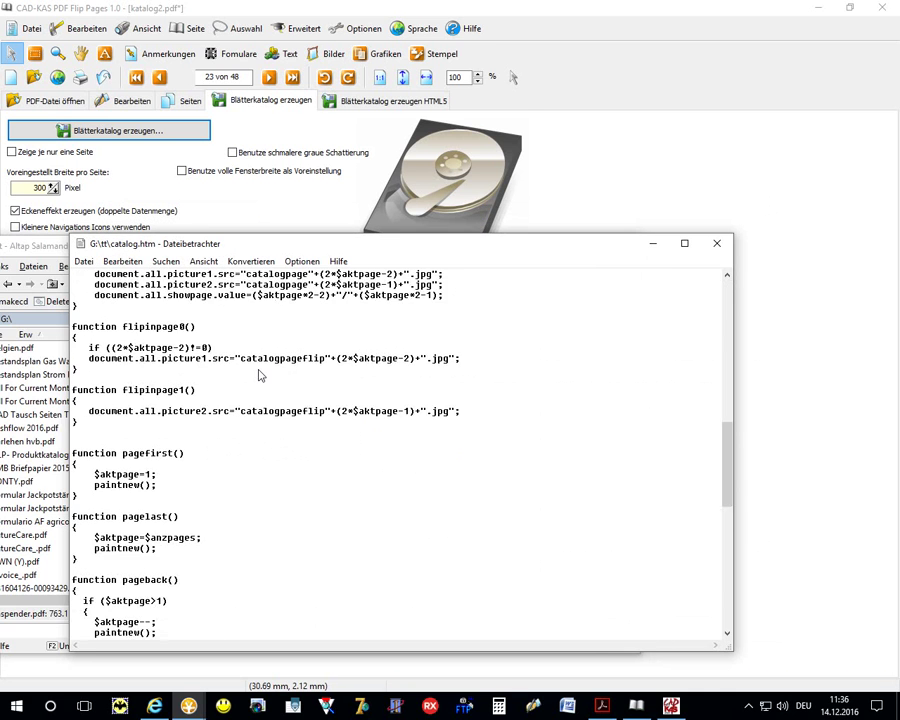
pyautogui.scroll(3, 262, 378)
pyautogui.press('Escape')
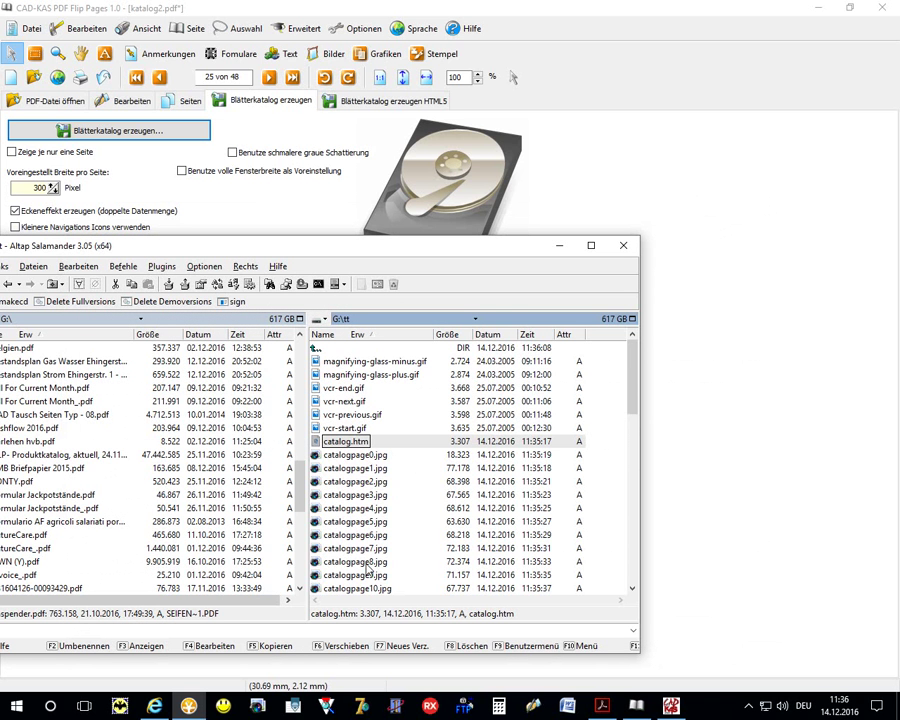
pyautogui.scroll(-4, 378, 488)
pyautogui.scroll(-7, 398, 386)
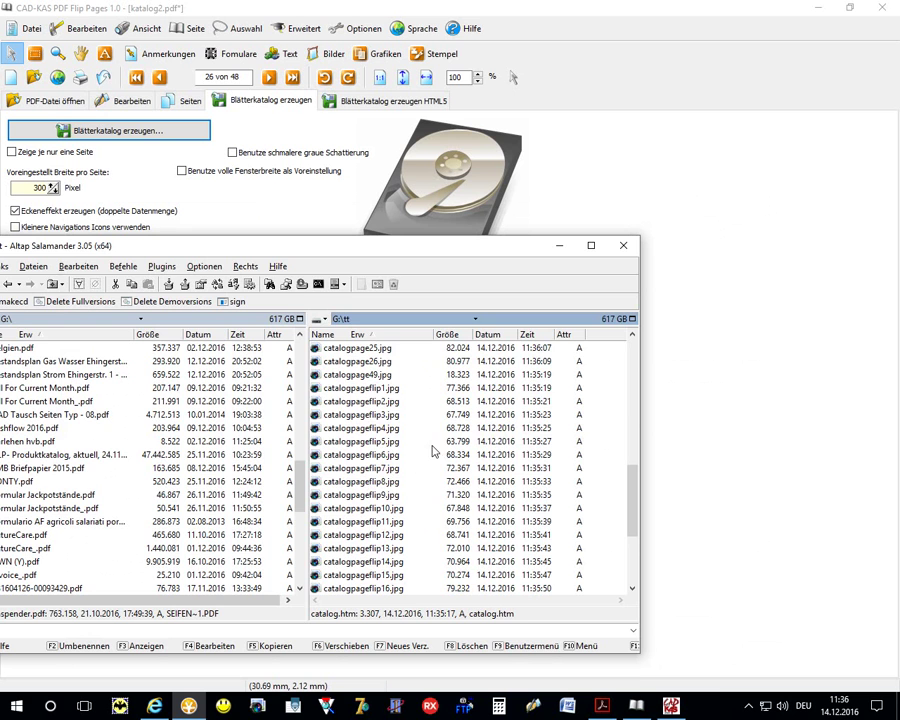
pyautogui.scroll(3, 410, 440)
pyautogui.scroll(7, 395, 445)
pyautogui.scroll(1, 385, 462)
pyautogui.press('F3')
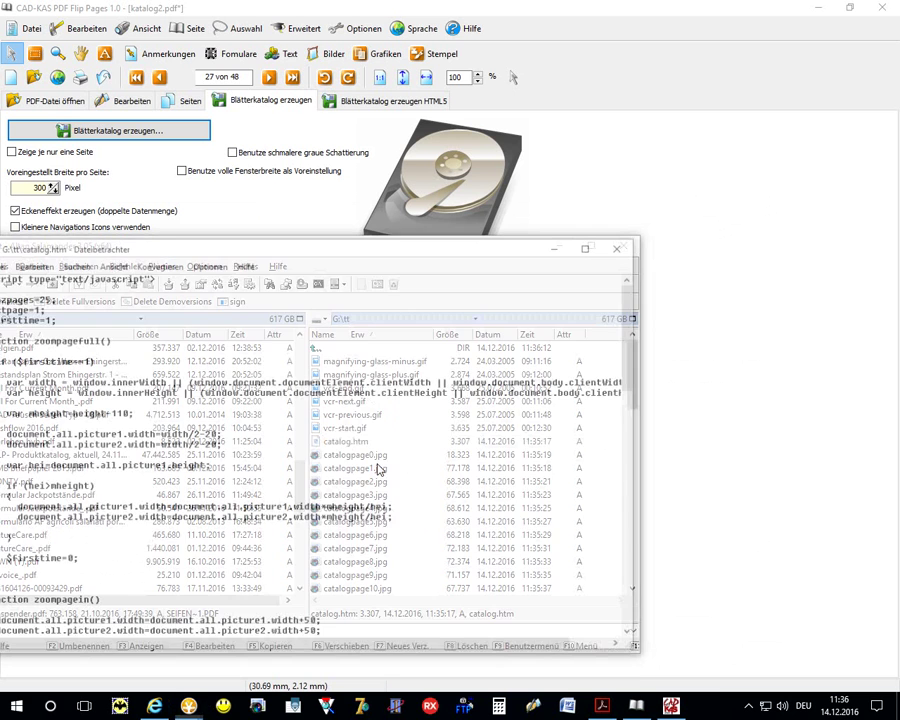
pyautogui.moveTo(244, 245); pyautogui.dragTo(420, 260)
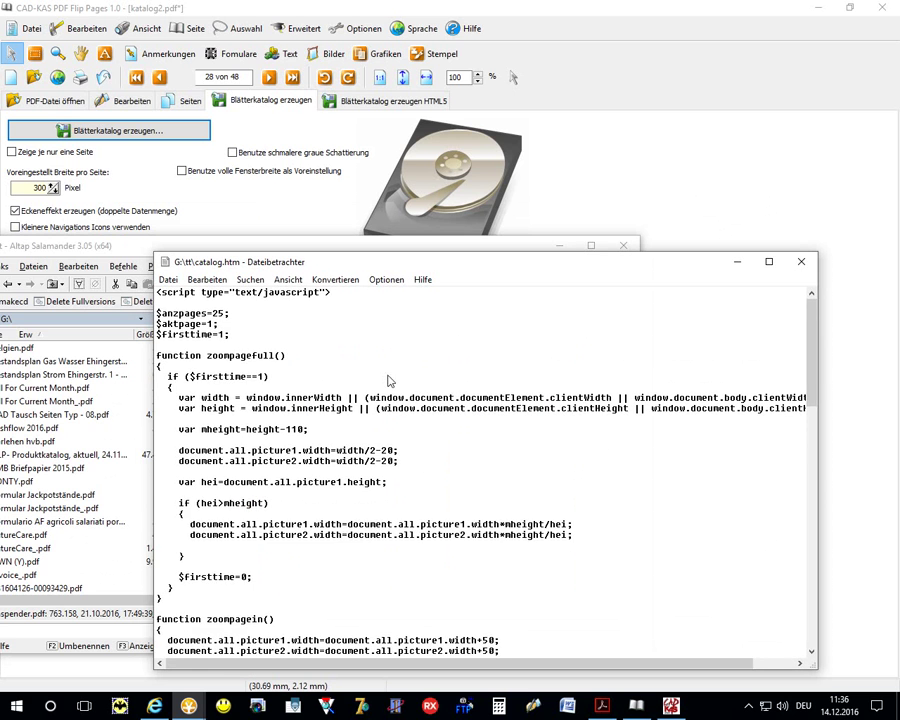
pyautogui.scroll(-8, 386, 380)
pyautogui.scroll(-4, 390, 385)
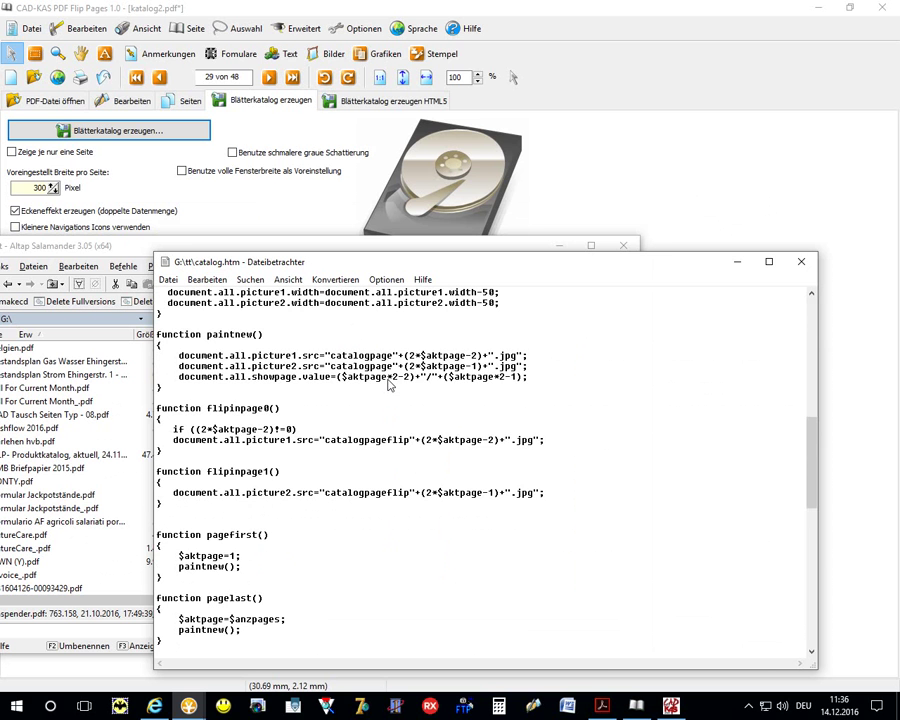
pyautogui.scroll(-5, 389, 385)
pyautogui.scroll(-10, 390, 385)
pyautogui.scroll(-1, 390, 385)
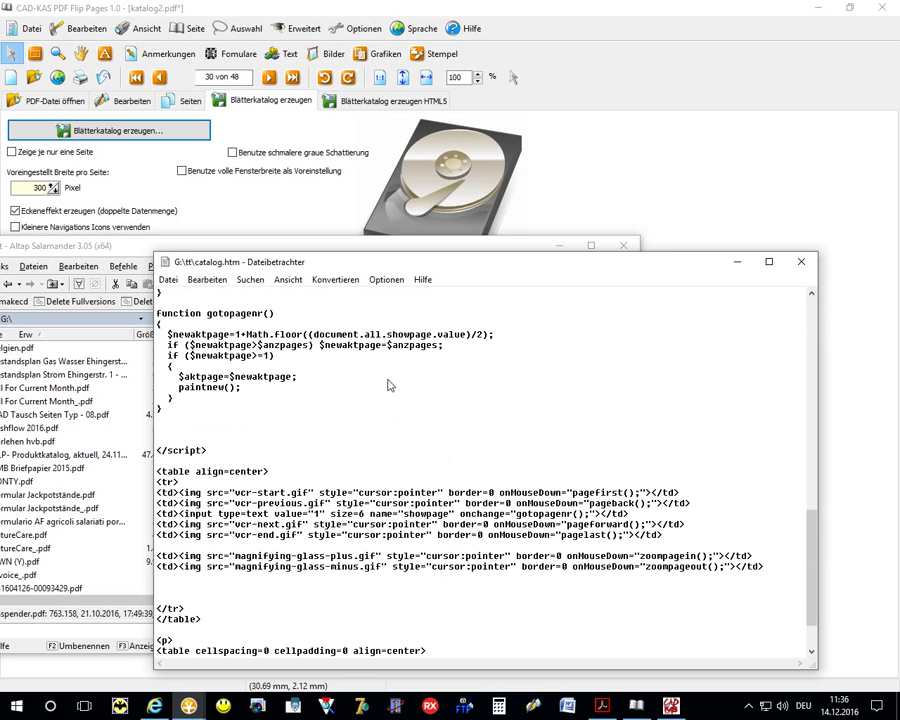
pyautogui.press('Escape')
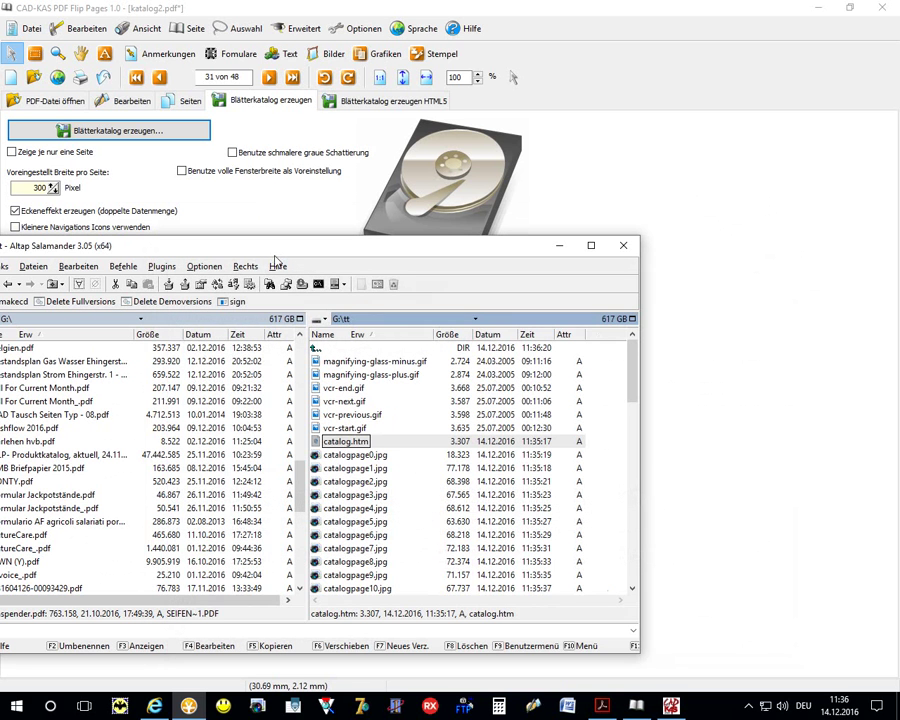
# Navigate the left panel to G:\Vollversionen\PDF Blaetterkataloge\install\blaetterkataloge!
pyautogui.moveTo(275, 258); pyautogui.dragTo(377, 263)
pyautogui.hotkey('ctrl', 'Left')
pyautogui.press('Tab')
pyautogui.hotkey('ctrl', 'pageup')
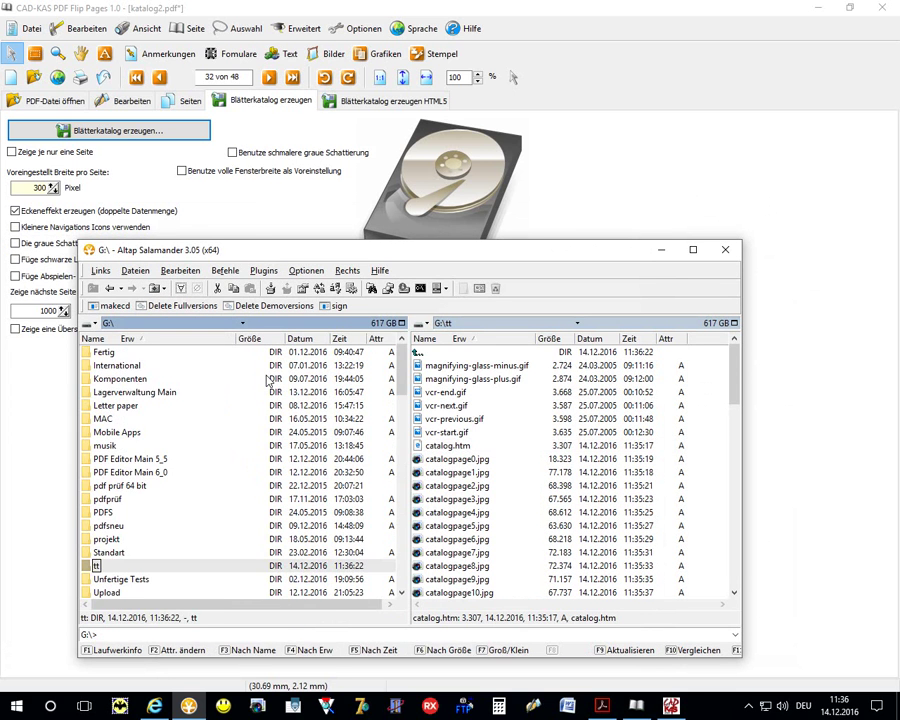
pyautogui.press('Down')
pyautogui.press('Down')
pyautogui.press('Down')
pyautogui.press('Return')
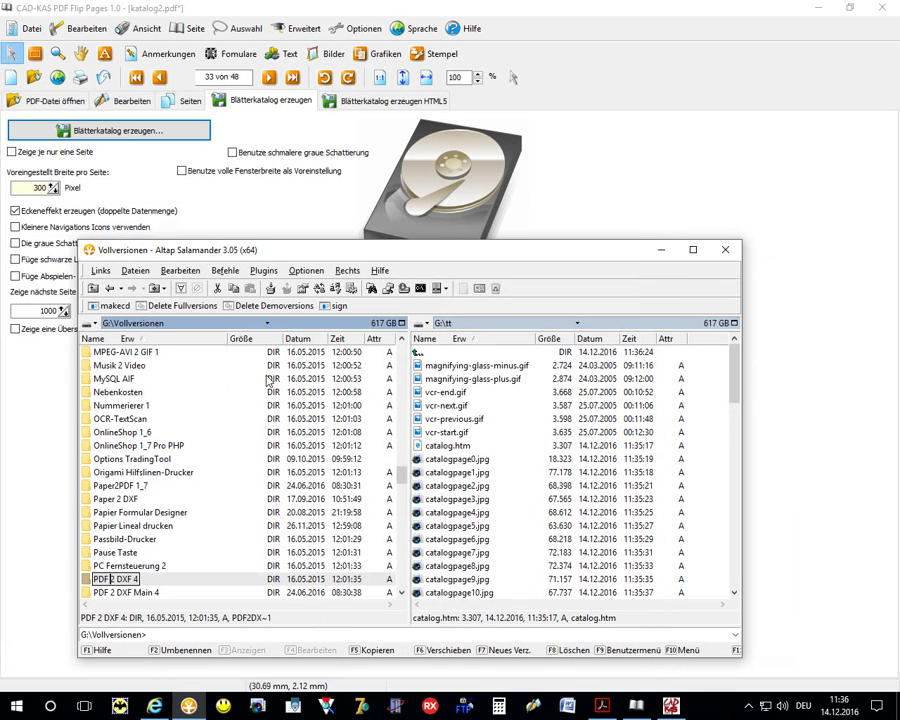
pyautogui.press('Down')
pyautogui.press('Down')
pyautogui.press('Down')
pyautogui.press('Down')
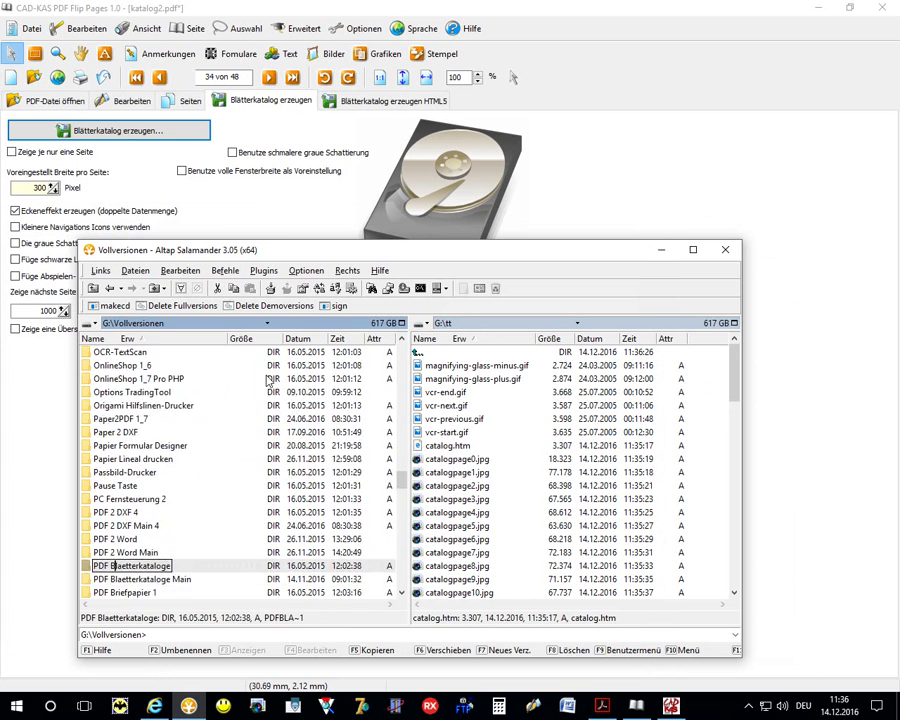
pyautogui.press('Return')
pyautogui.press('Return')
pyautogui.press('Return')
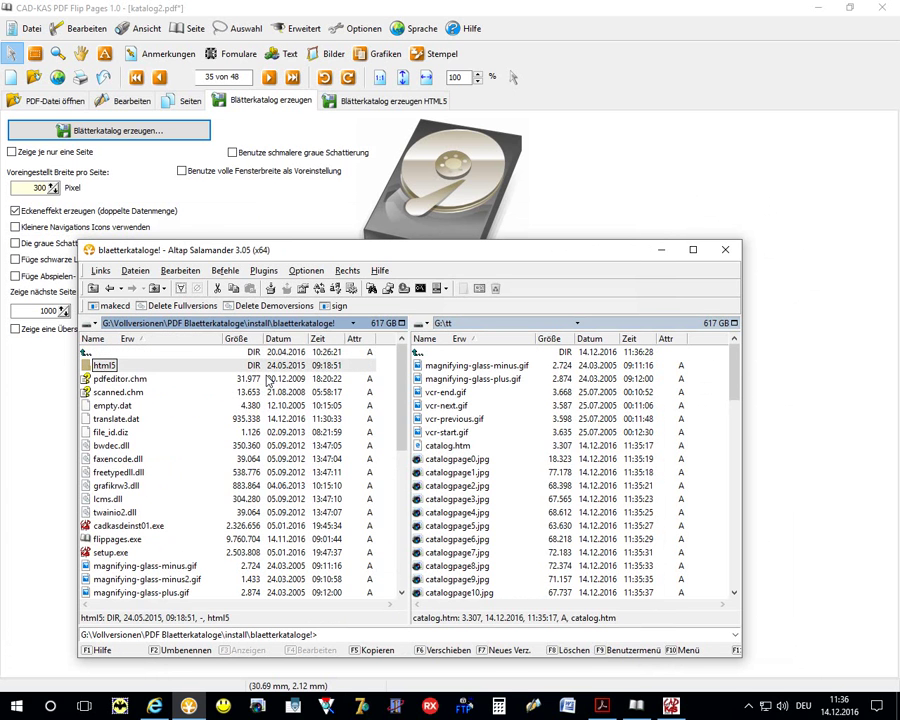
pyautogui.press('Return')
pyautogui.press('BackSpace')
pyautogui.press('Down')
pyautogui.press('Down')
pyautogui.press('Down')
# Briefly view flippages.htm as text, then select flippages3.htm in the program folder.
pyautogui.press('Down')
pyautogui.press('Down')
pyautogui.press('Down')
pyautogui.press('Down')
pyautogui.press('Down')
pyautogui.press('Down')
pyautogui.press('Down')
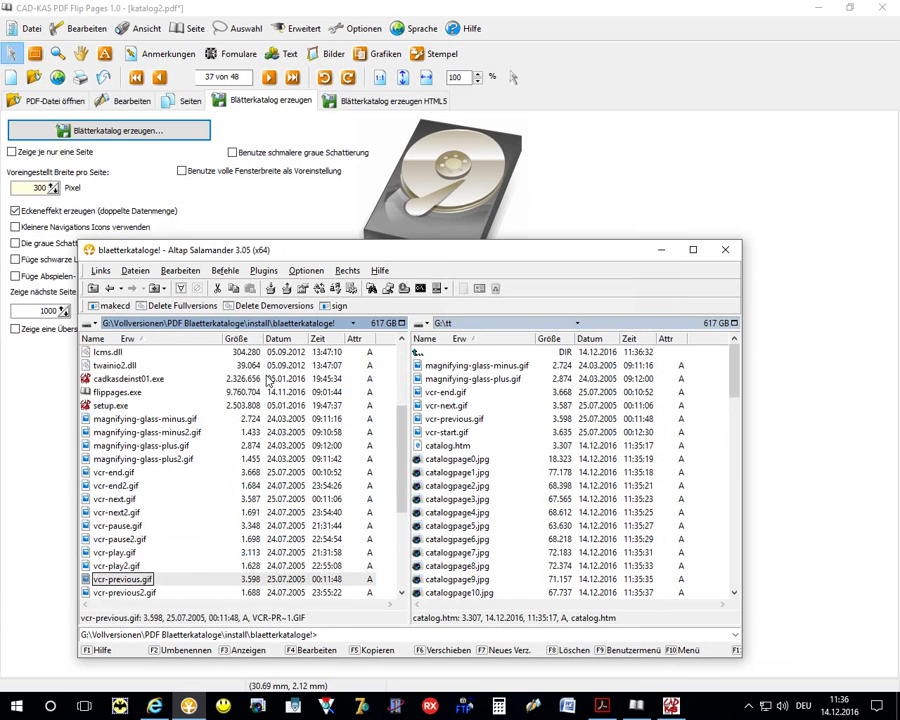
pyautogui.press('Down')
pyautogui.press('Down')
pyautogui.press('Down')
pyautogui.press('Down')
pyautogui.press('Down')
pyautogui.press('Down')
pyautogui.press('Up')
pyautogui.press('Up')
pyautogui.press('Up')
pyautogui.press('Up')
pyautogui.press('Up')
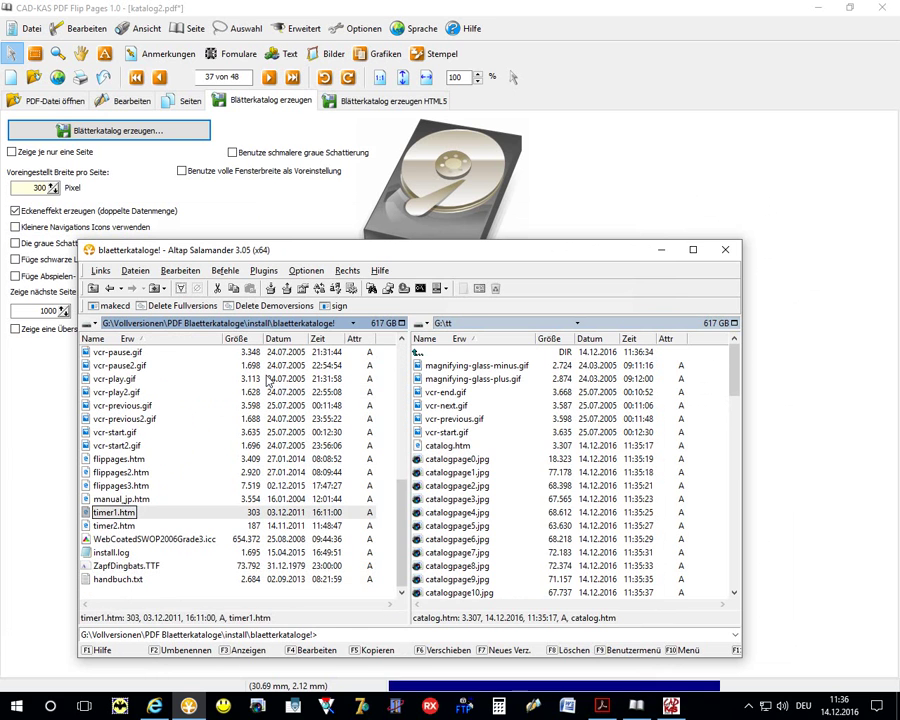
pyautogui.press('Up')
pyautogui.press('Up')
pyautogui.press('Up')
pyautogui.press('alt')
pyautogui.hotkey('alt', 'F3')
pyautogui.press('Escape')
pyautogui.press('Down')
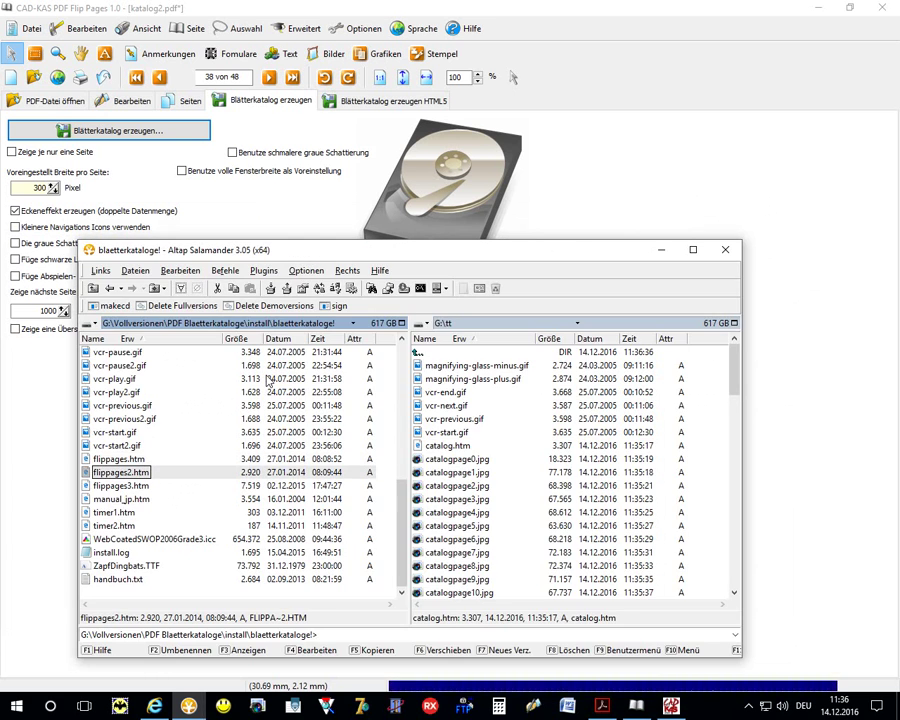
pyautogui.press('alt')
pyautogui.press('Down')
# View and scroll through the source of flippages3.htm.
pyautogui.hotkey('alt', 'F3')
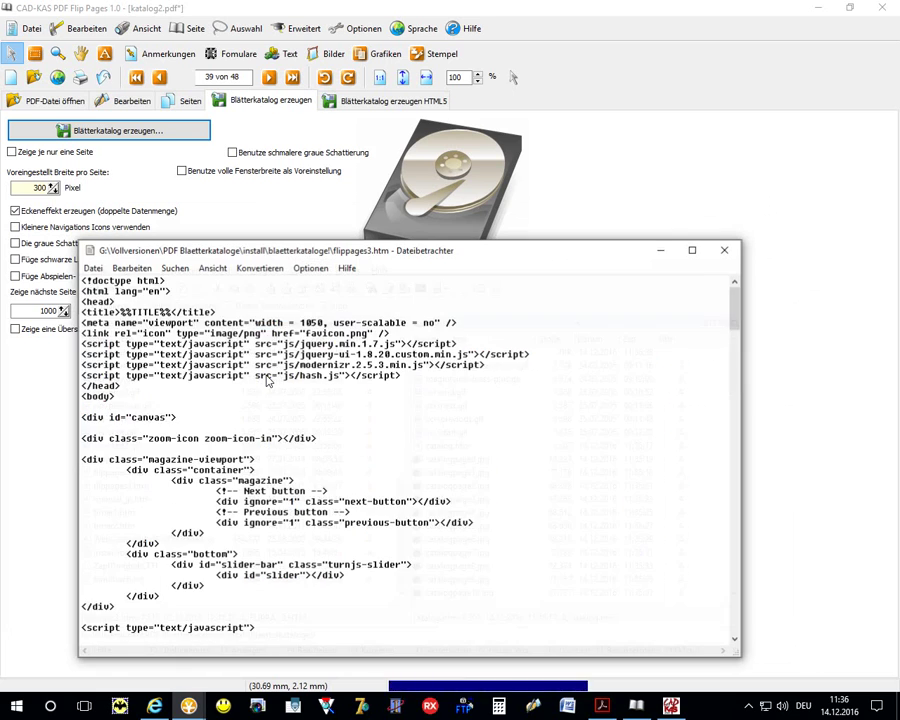
pyautogui.scroll(-10, 268, 381)
pyautogui.scroll(-10, 268, 381)
pyautogui.scroll(-10, 268, 381)
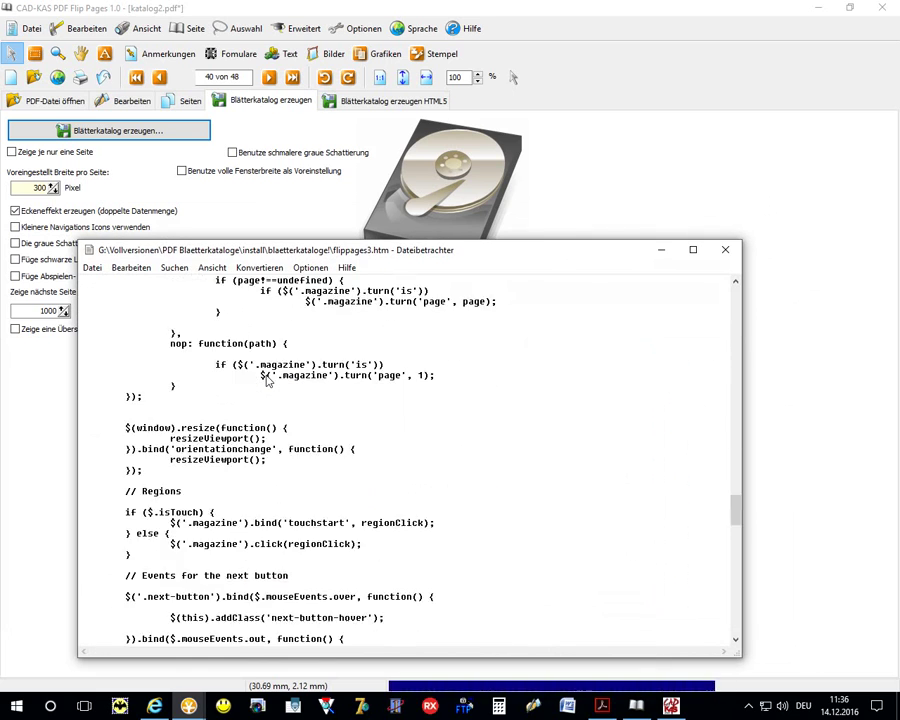
pyautogui.scroll(-10, 268, 381)
pyautogui.press('Escape')
# View and scroll through the script code of flippages2.htm.
pyautogui.press('Up')
pyautogui.hotkey('alt', 'F3')
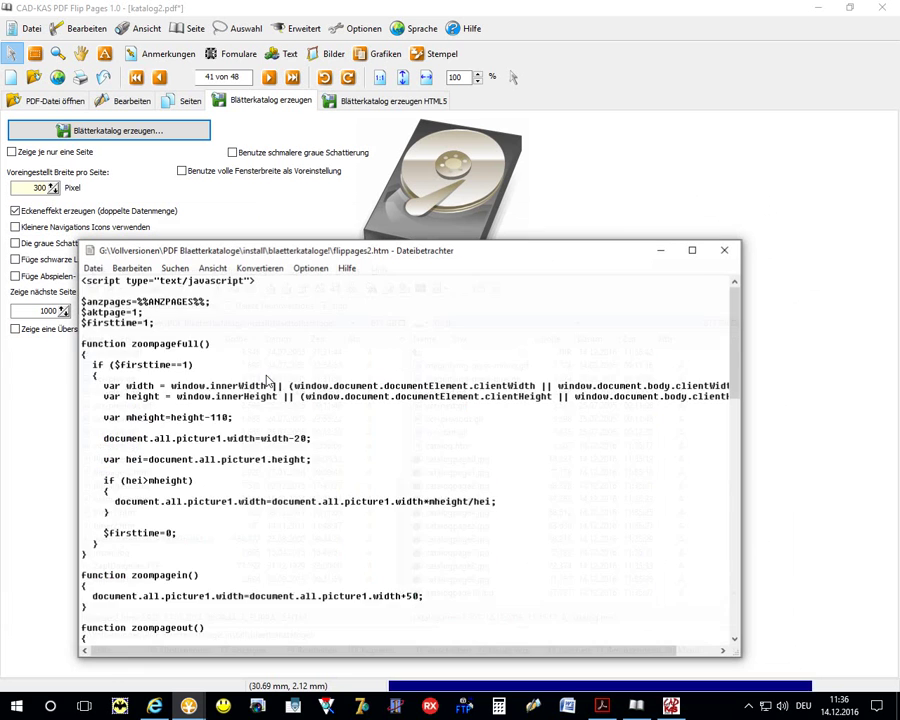
pyautogui.scroll(-10, 268, 381)
pyautogui.scroll(-5, 268, 381)
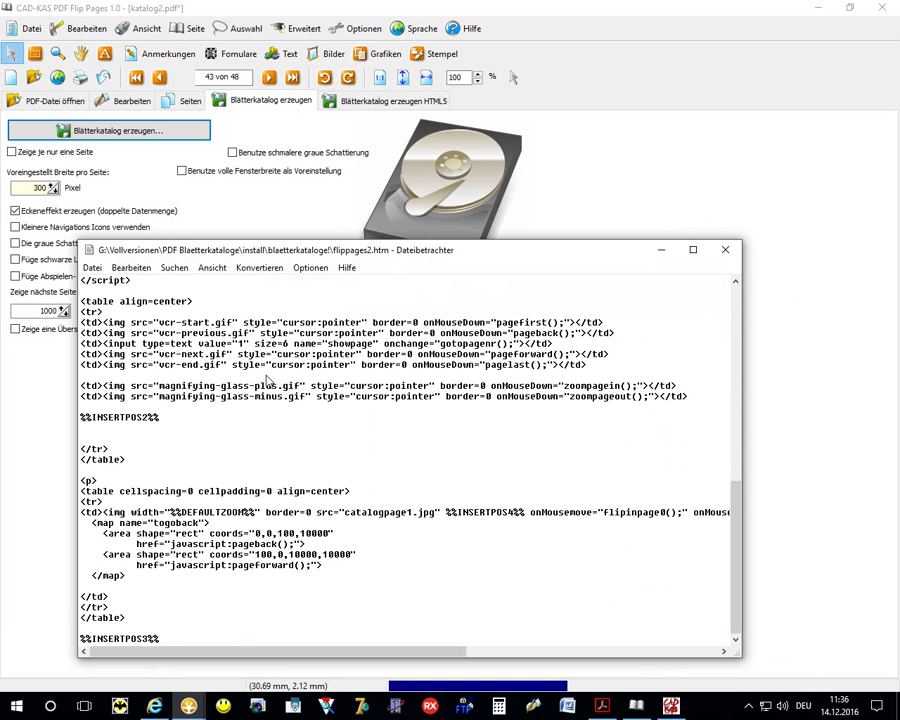
pyautogui.press('Escape')
# Review flippages.htm, select its %%DEFAULTZOOM%% placeholder, and close the viewer.
pyautogui.press('Up')
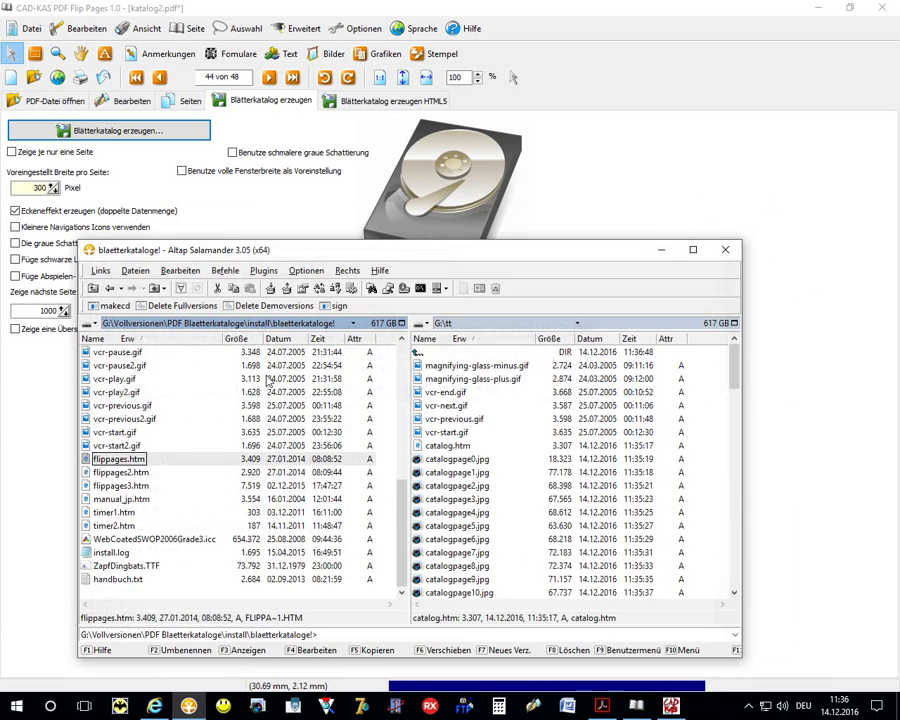
pyautogui.press('F3')
pyautogui.scroll(-10, 268, 381)
pyautogui.scroll(-10, 268, 381)
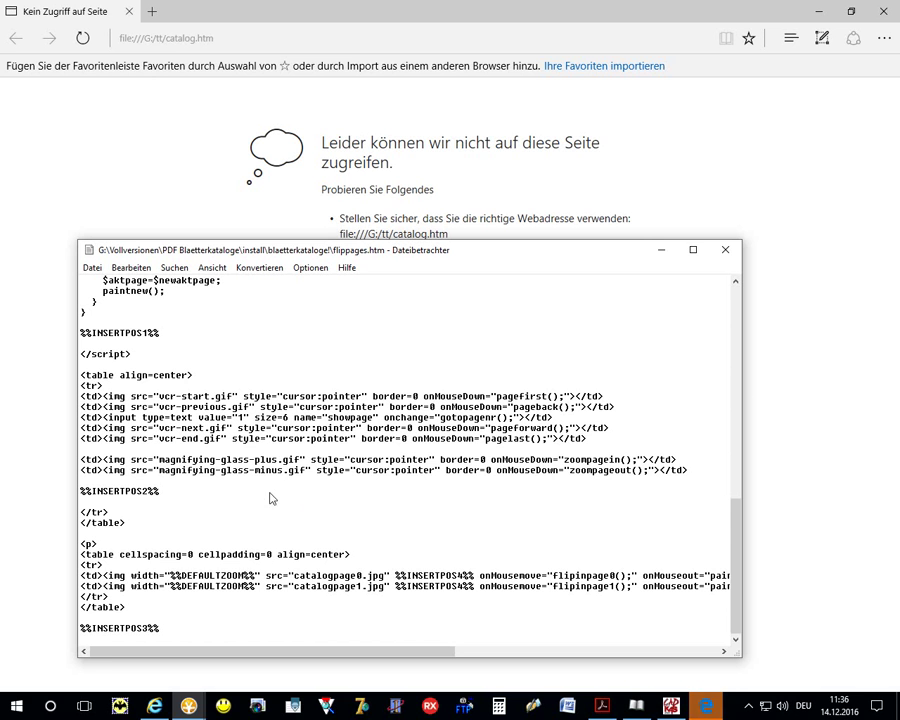
pyautogui.moveTo(256, 578); pyautogui.dragTo(170, 577)
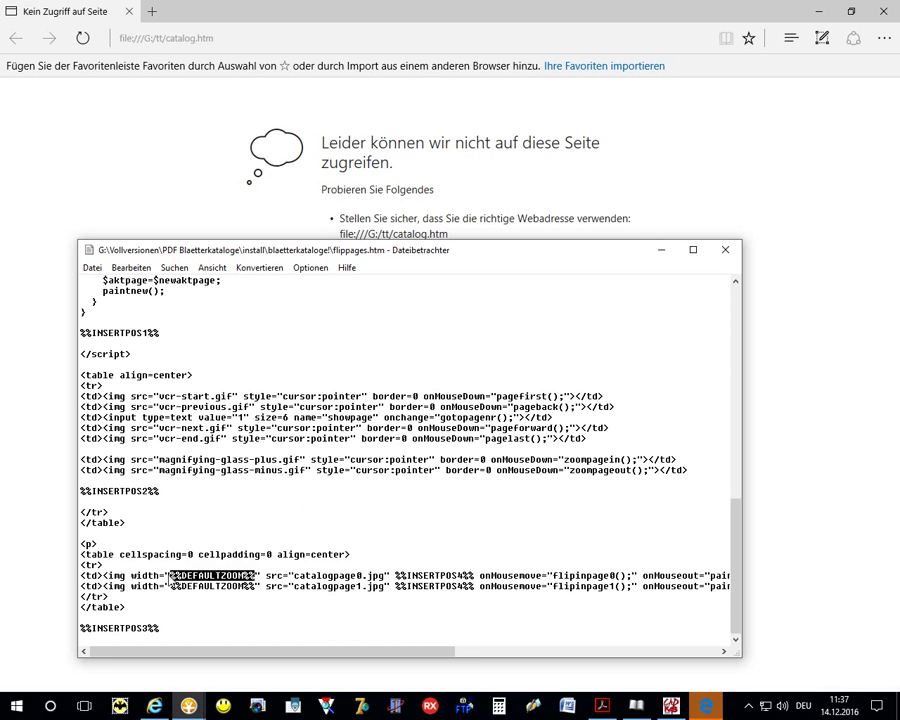
pyautogui.scroll(4, 296, 568)
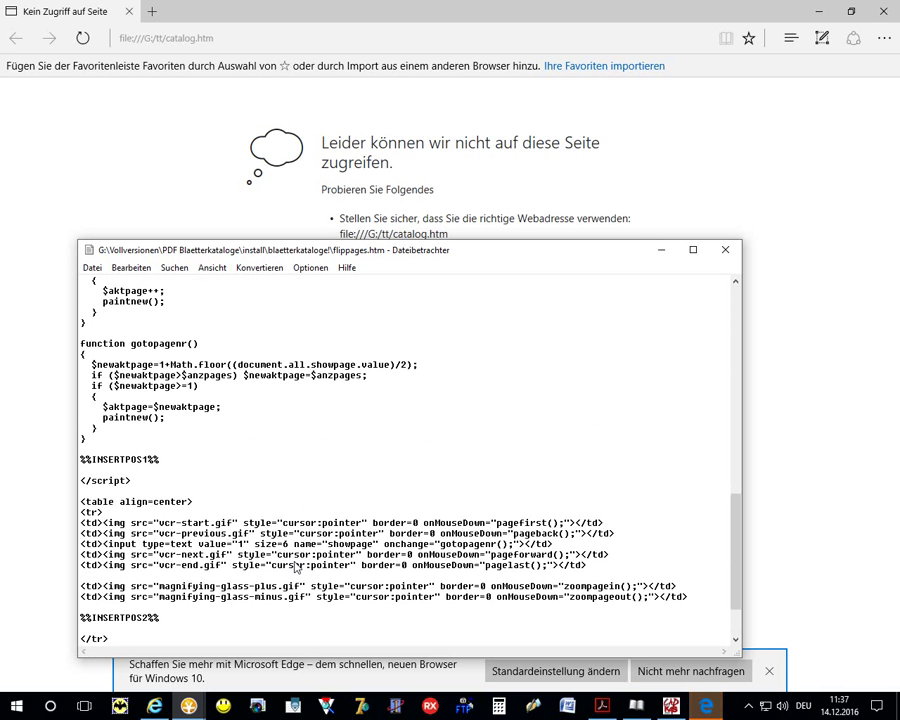
pyautogui.scroll(10, 296, 566)
pyautogui.hotkey('alt', 'F4')
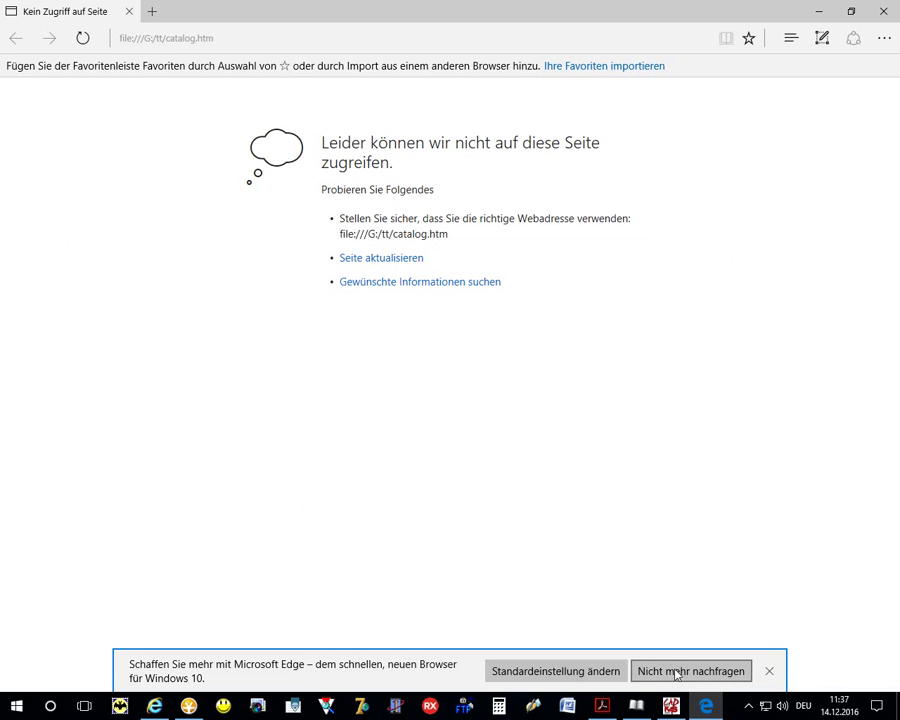
# Close Edge, retry opening catalog.htm from G:\tt, and close Edge's error page again.
pyautogui.click(769, 671)
pyautogui.click(883, 11)
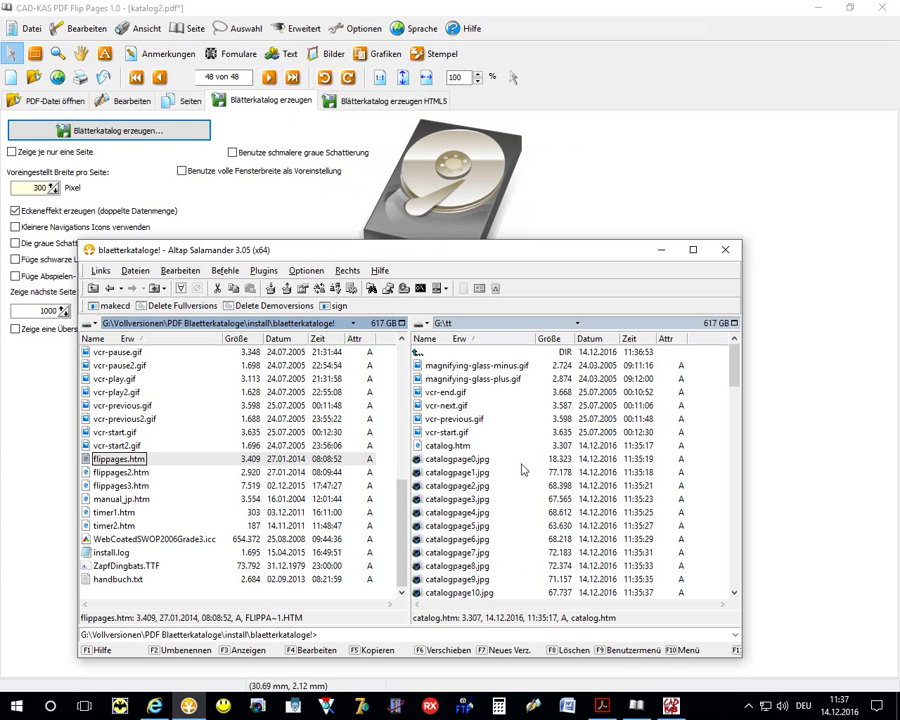
pyautogui.click(477, 441)
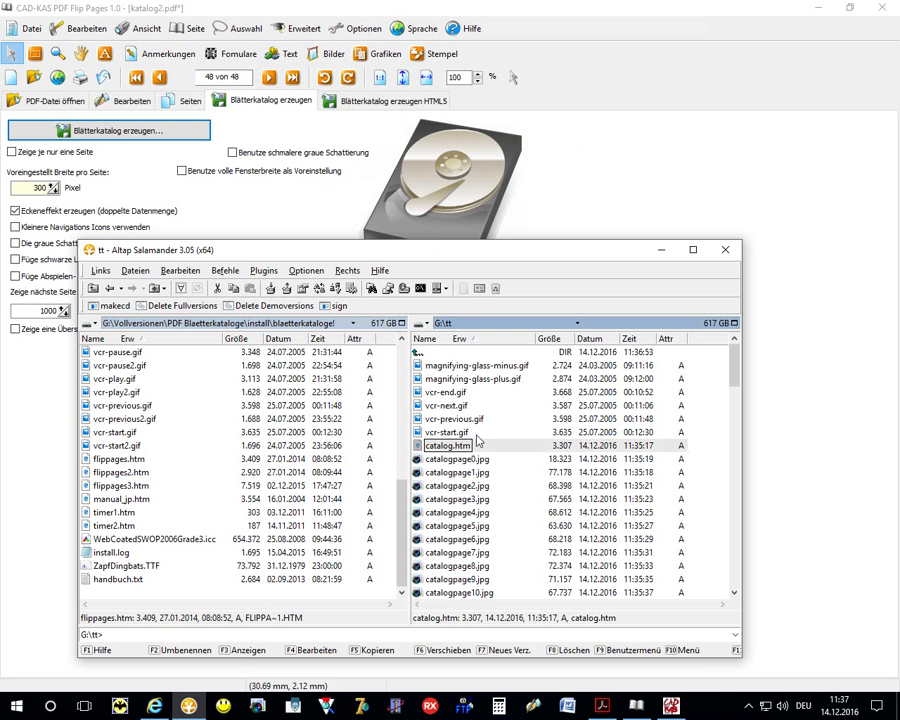
pyautogui.doubleClick(449, 446)
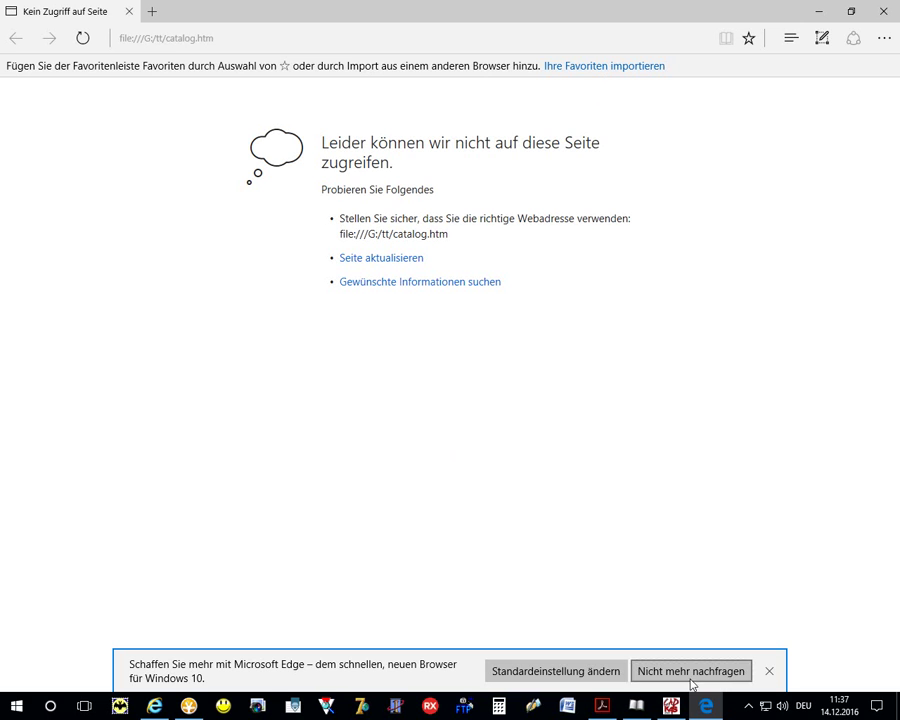
pyautogui.click(770, 672)
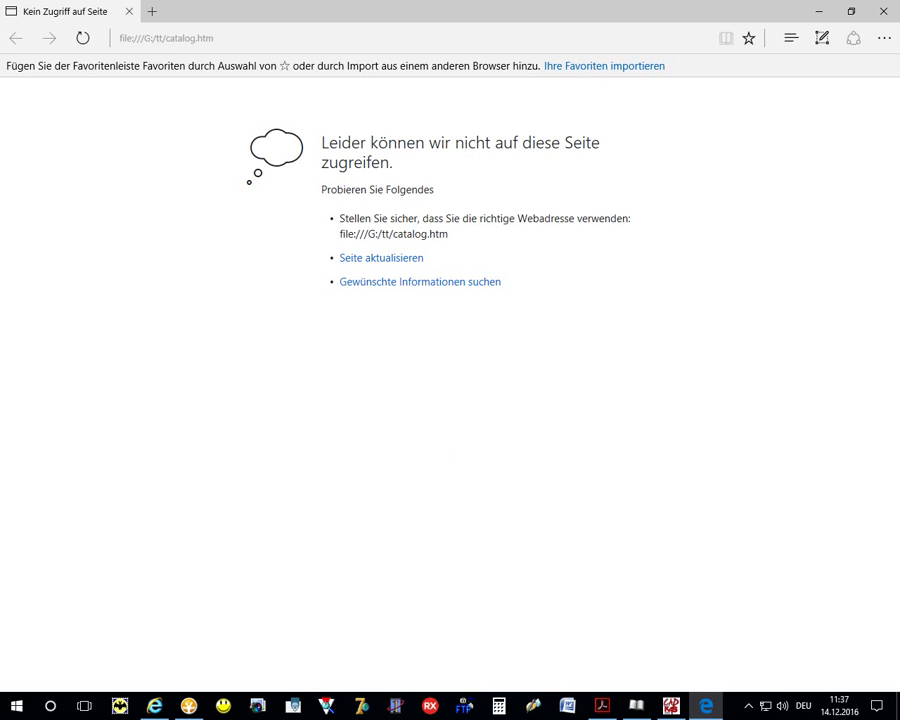
pyautogui.click(883, 11)
# Open catalog.htm in Internet Explorer via Öffnen mit.
pyautogui.rightClick(453, 448)
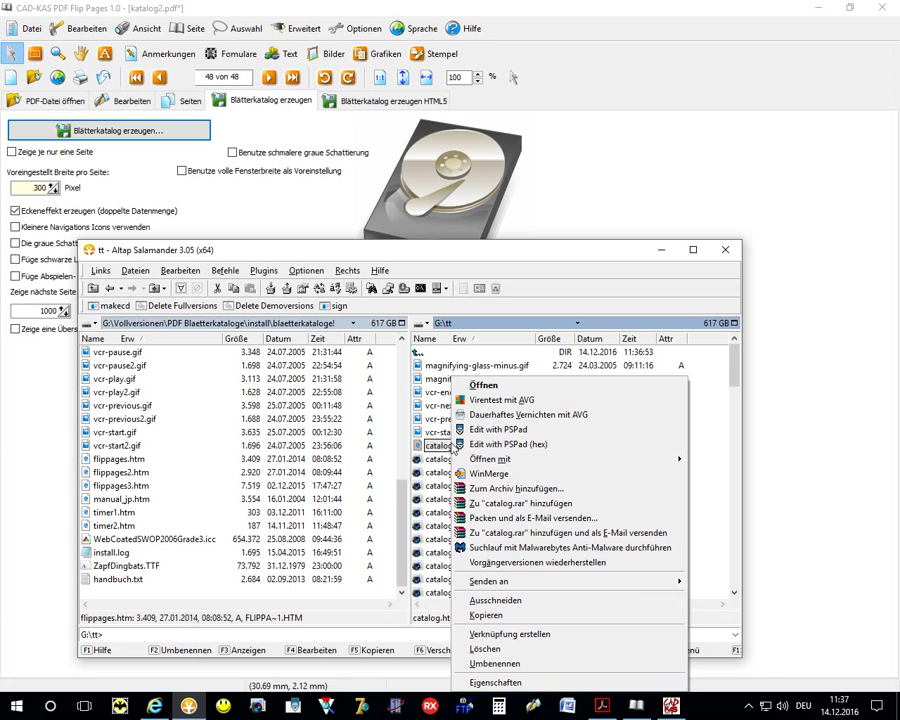
pyautogui.moveTo(579, 466)
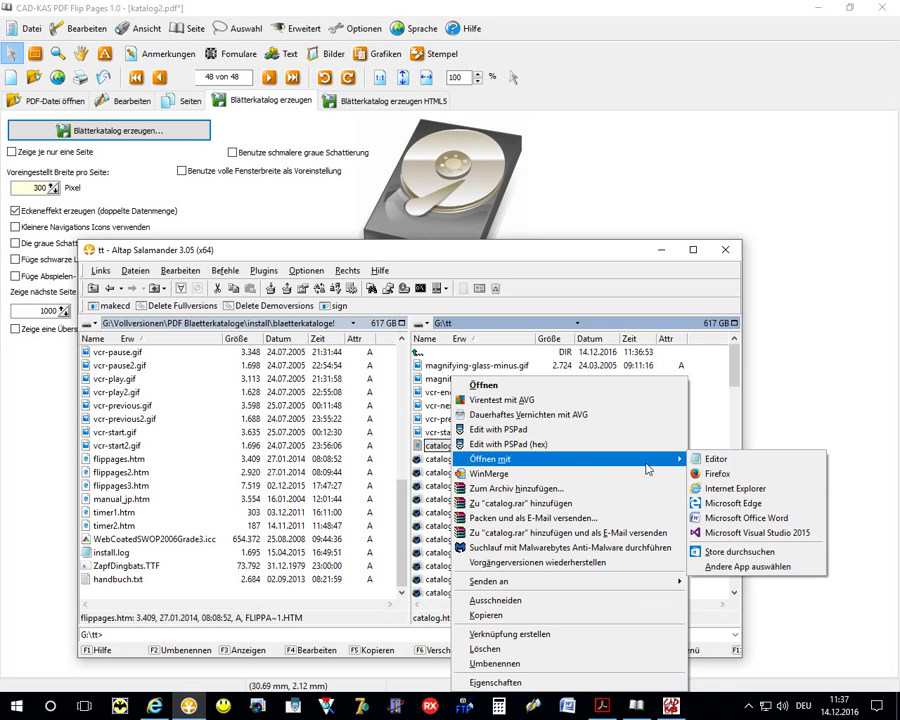
pyautogui.click(705, 474)
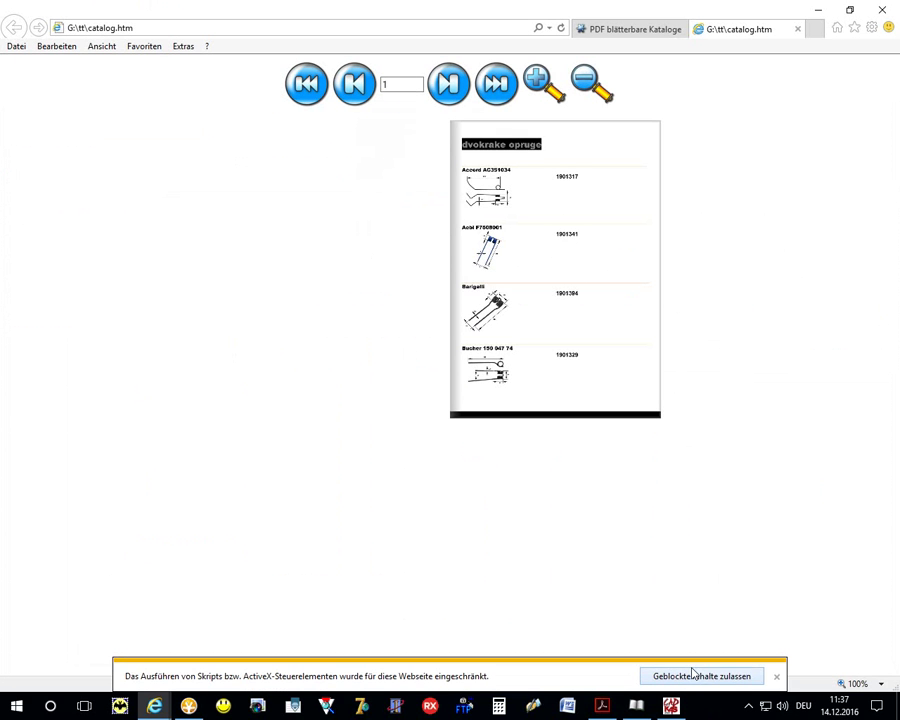
# Allow the blocked scripts and flip forward several spreads, then back one.
pyautogui.click(690, 671)
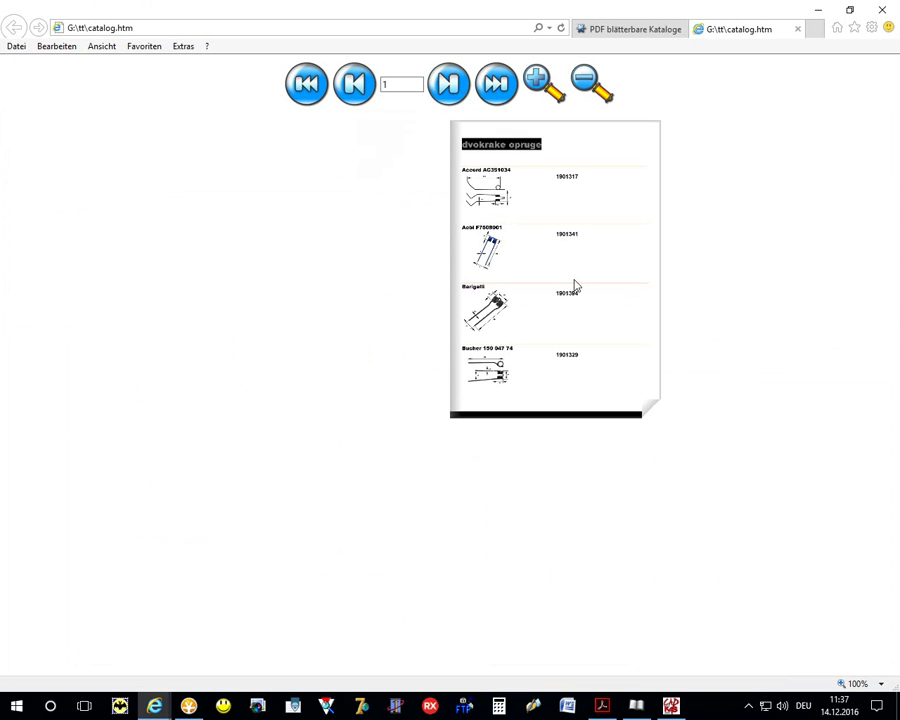
pyautogui.click(640, 402)
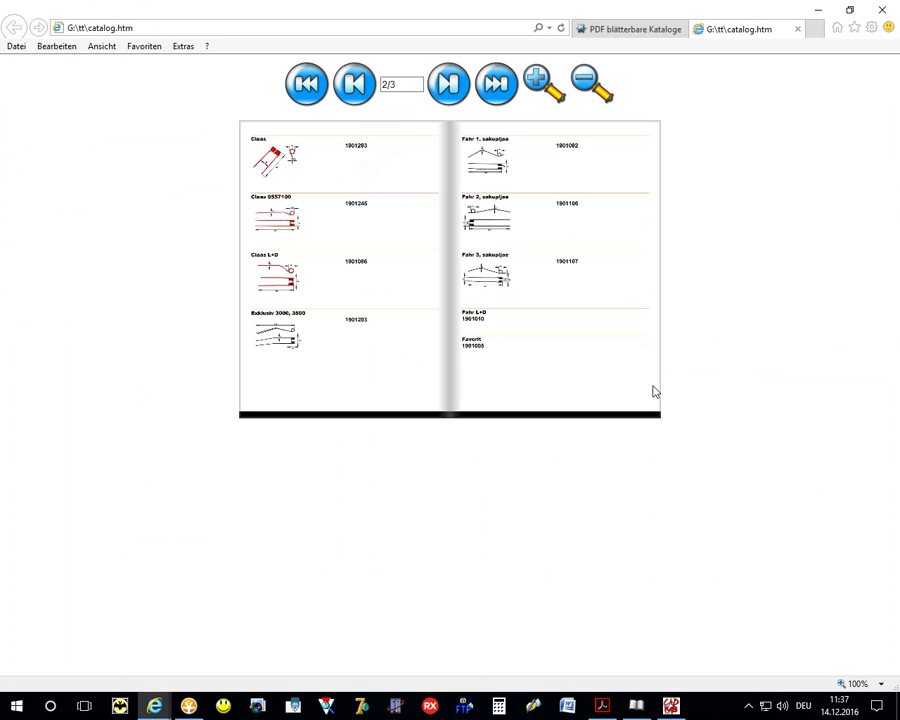
pyautogui.click(646, 397)
pyautogui.click(646, 397)
pyautogui.click(646, 397)
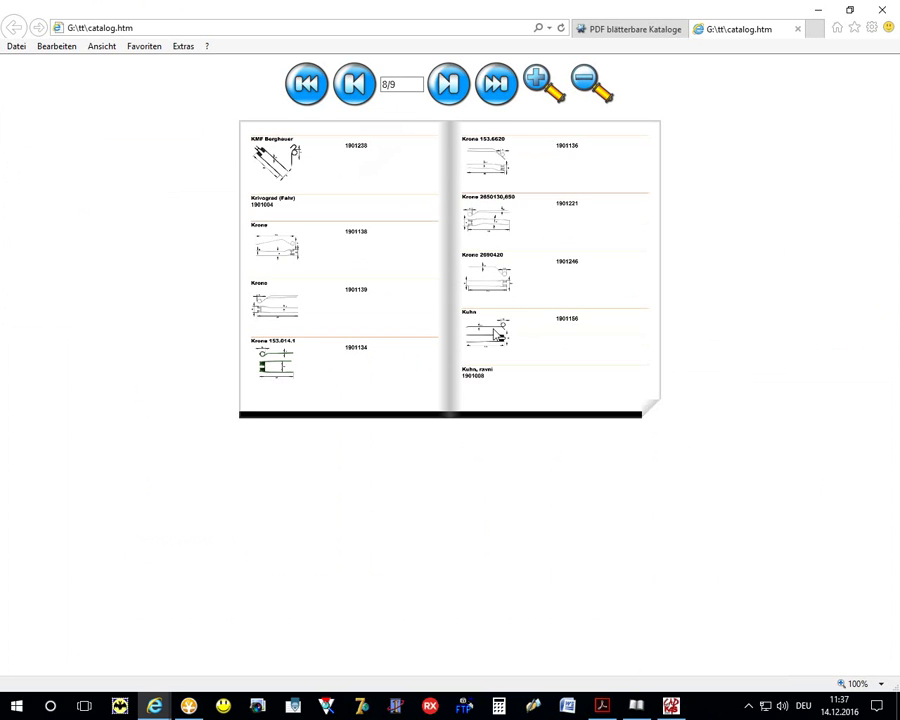
pyautogui.click(296, 318)
# Enlarge the catalog pages and flip forward through five more spreads.
pyautogui.click(534, 86)
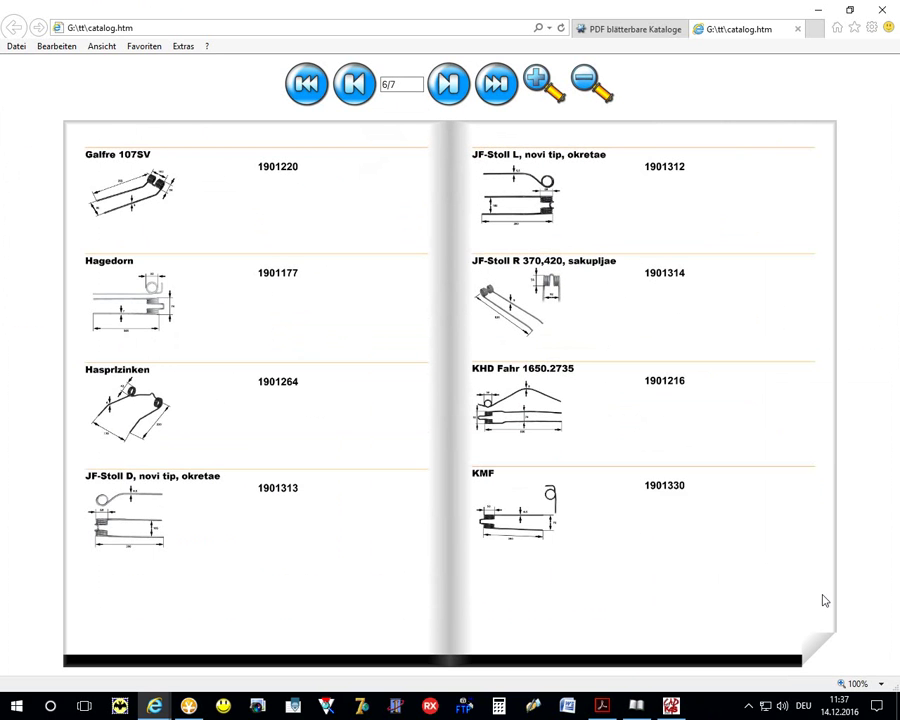
pyautogui.click(798, 594)
pyautogui.click(802, 556)
pyautogui.click(803, 500)
pyautogui.click(804, 458)
pyautogui.click(760, 400)
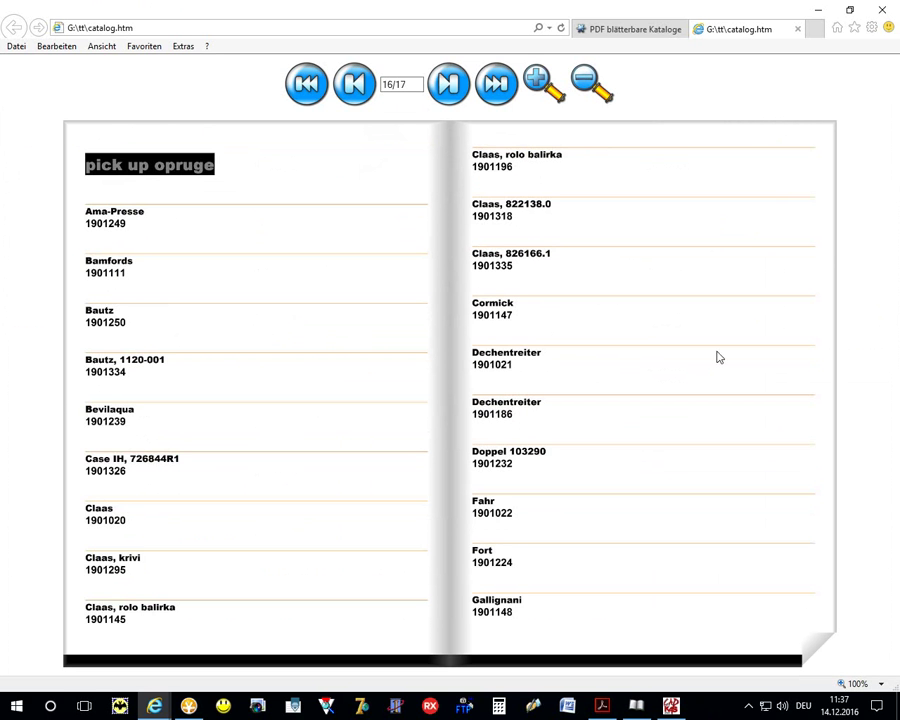
# Page with the arrow buttons, jump to the first page, and finish on page 48/49.
pyautogui.click(344, 86)
pyautogui.click(344, 86)
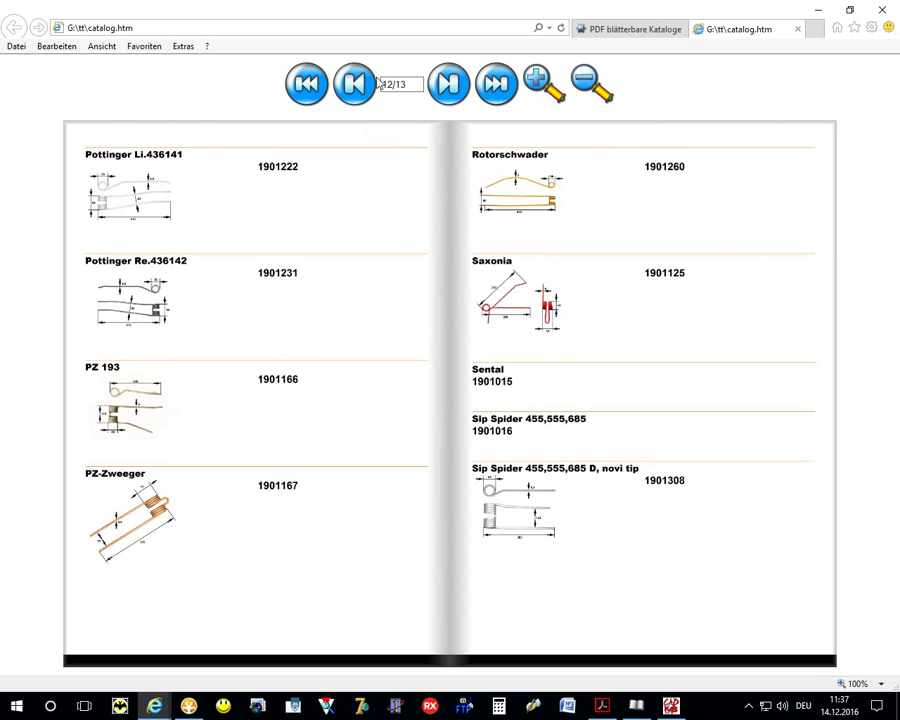
pyautogui.click(440, 86)
pyautogui.click(456, 88)
pyautogui.click(510, 87)
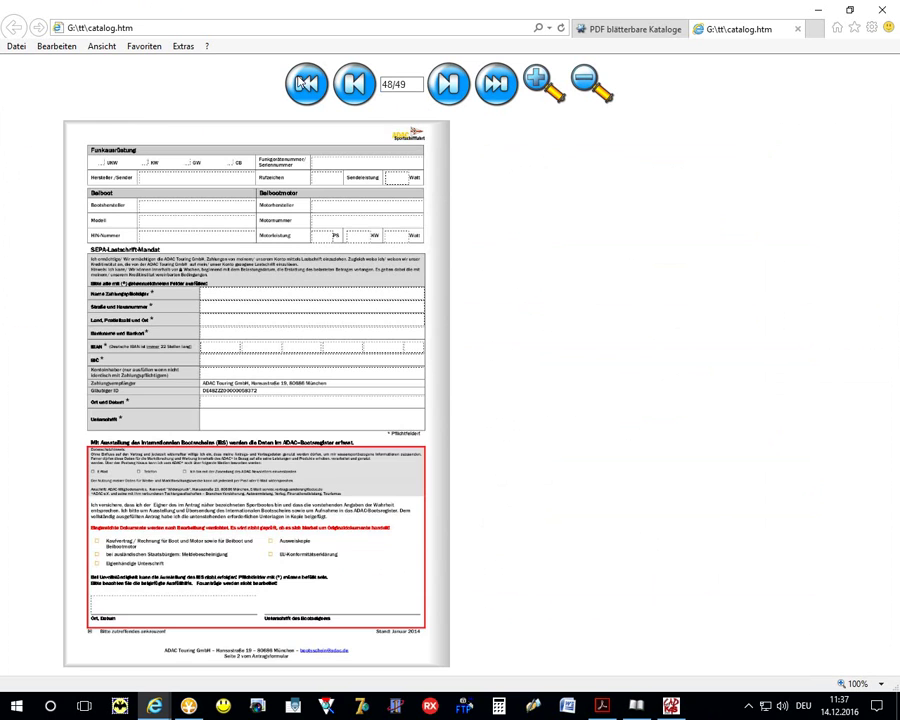
pyautogui.click(306, 84)
pyautogui.click(503, 85)
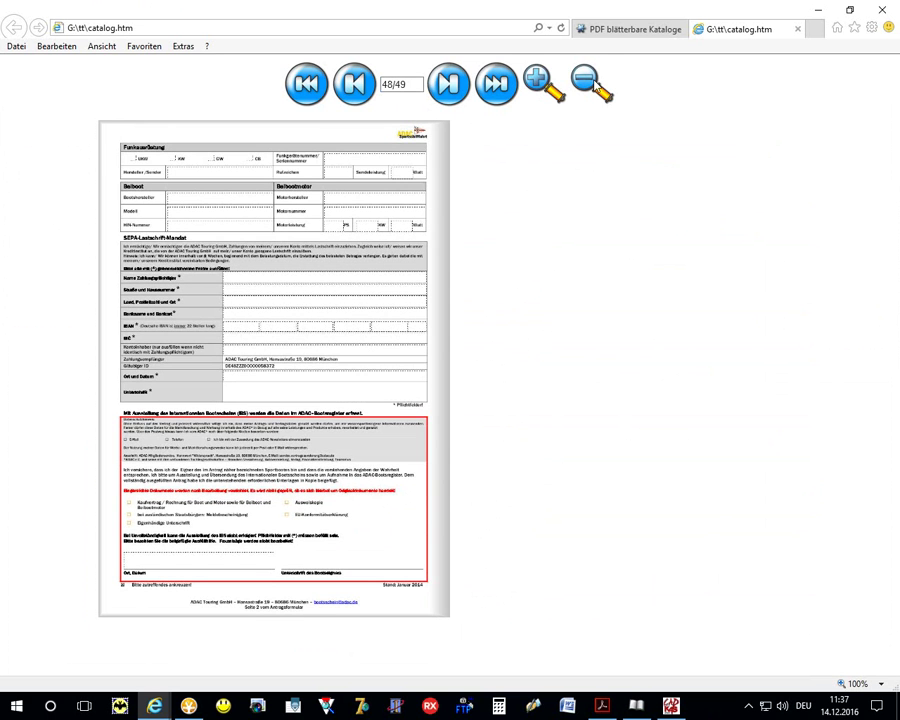
# Close the catalog.htm preview and Internet Explorer, returning to the HTML5 Blätterkatalog export settings.
pyautogui.click(798, 30)
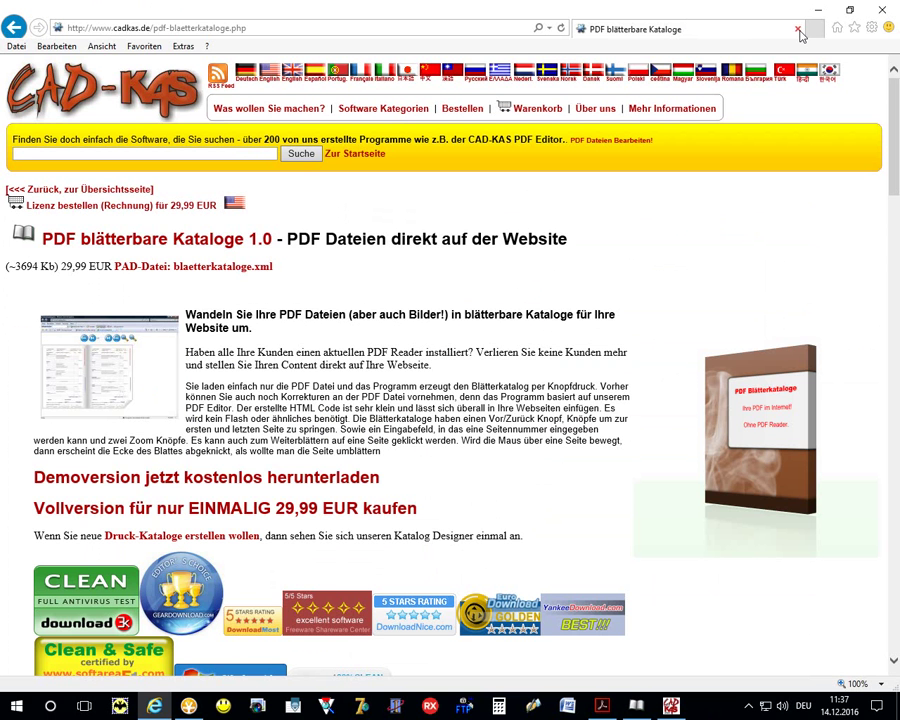
pyautogui.click(798, 32)
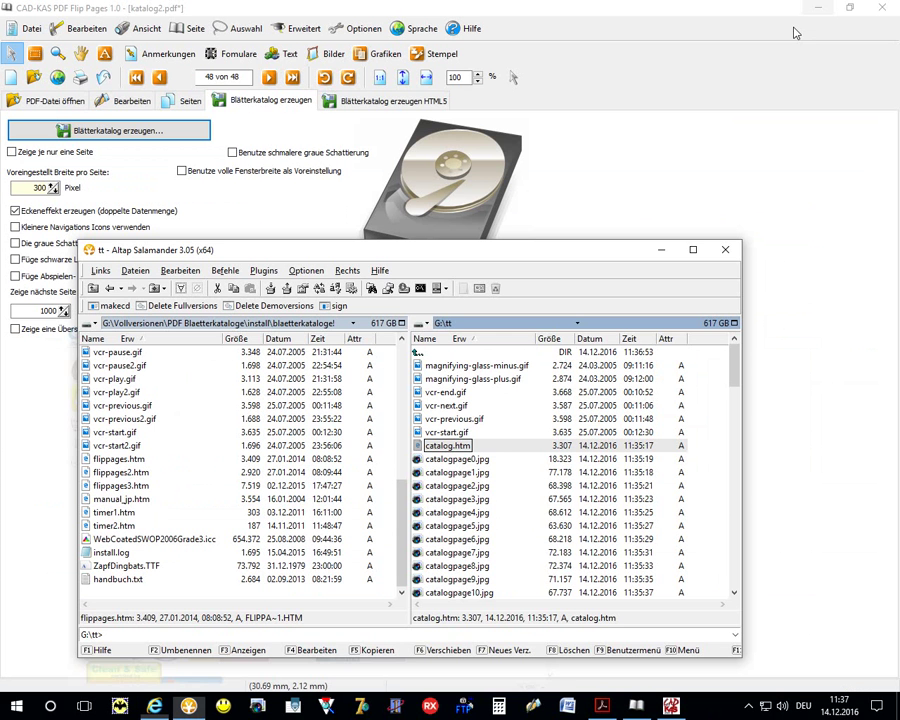
pyautogui.click(396, 108)
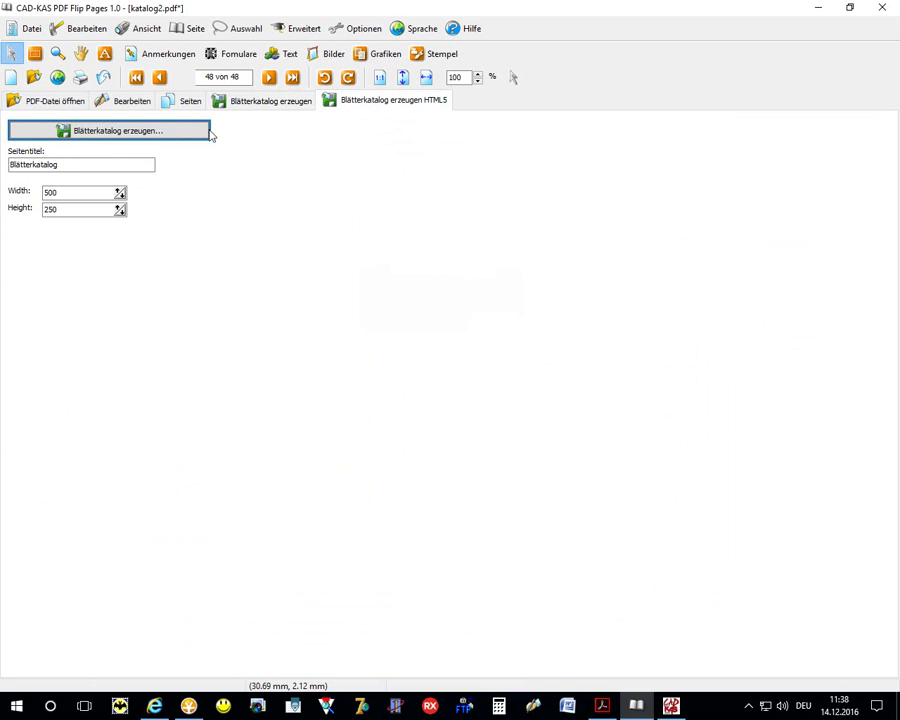
# Start the Blätterkatalog erzeugen export and delete all old files in G:\tt in Salamander.
pyautogui.click(131, 141)
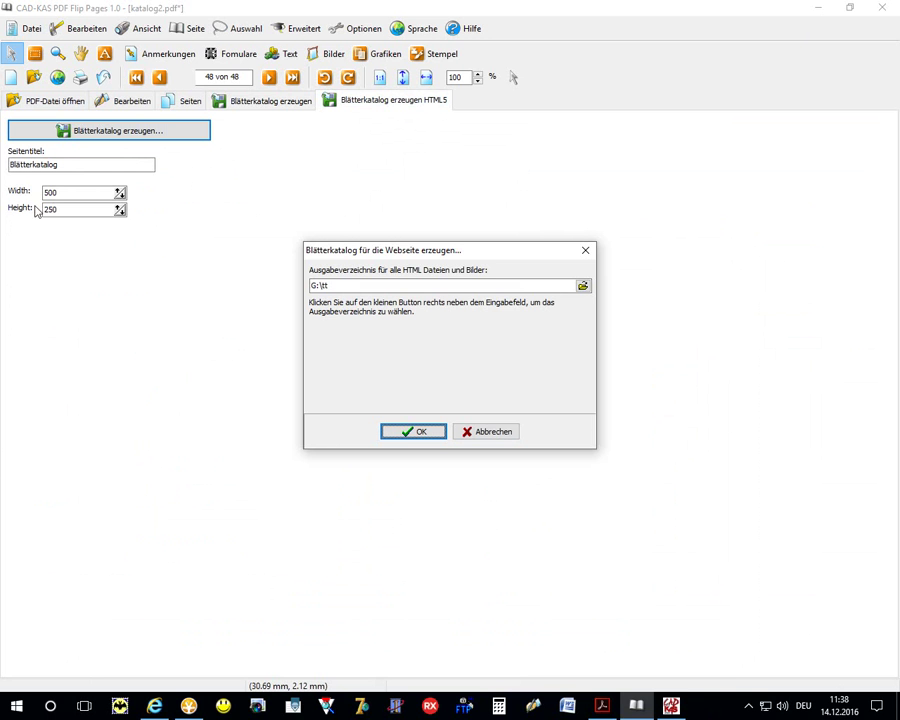
pyautogui.click(188, 706)
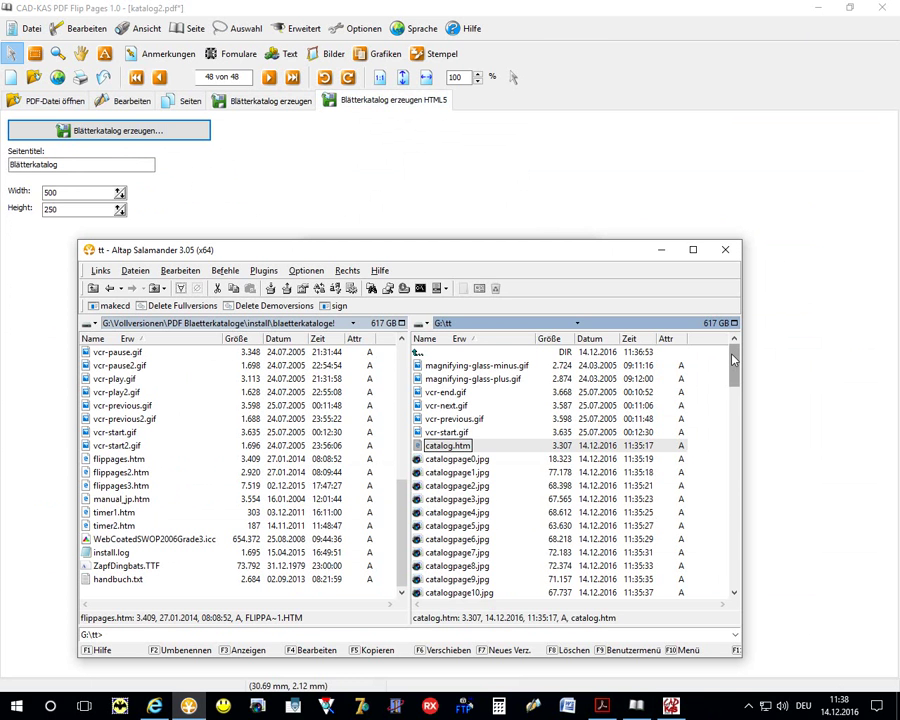
pyautogui.hotkey('ctrl', 'a')
pyautogui.press('Delete')
pyautogui.press('Escape')
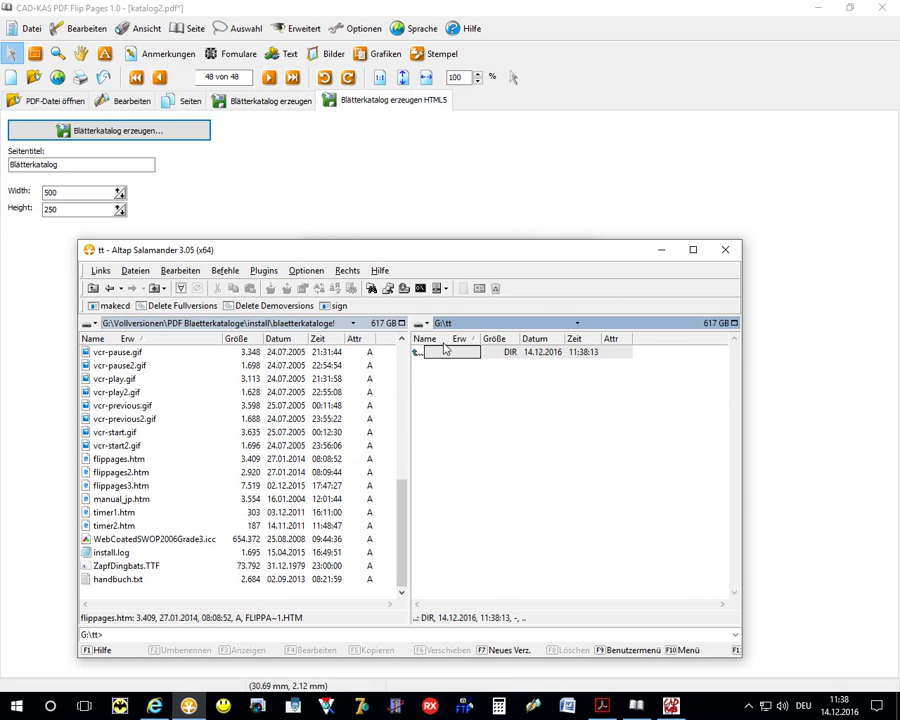
# Accept G:\tt as the output folder and the quality settings to run the export.
pyautogui.click(145, 128)
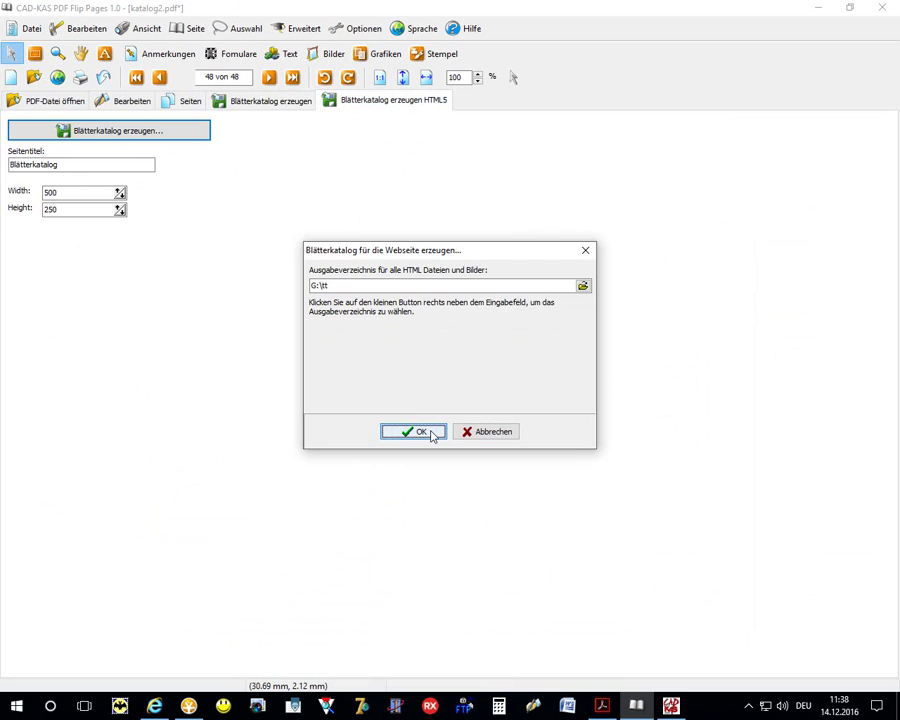
pyautogui.click(428, 426)
pyautogui.click(422, 427)
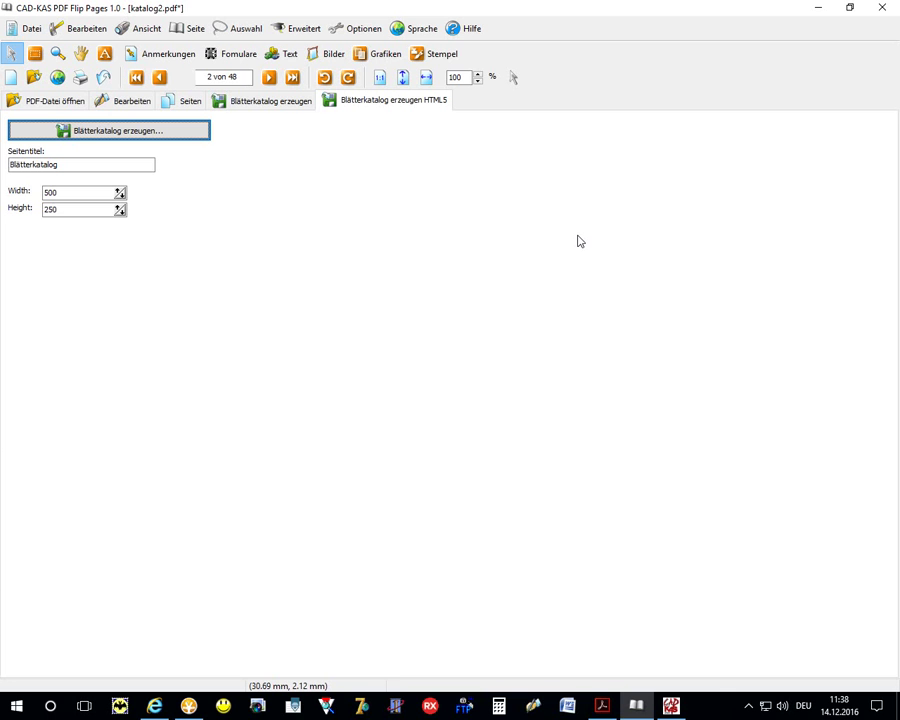
# Open the flippages3.htm template, dismiss the browser preview, and view its source with F3.
pyautogui.click(190, 707)
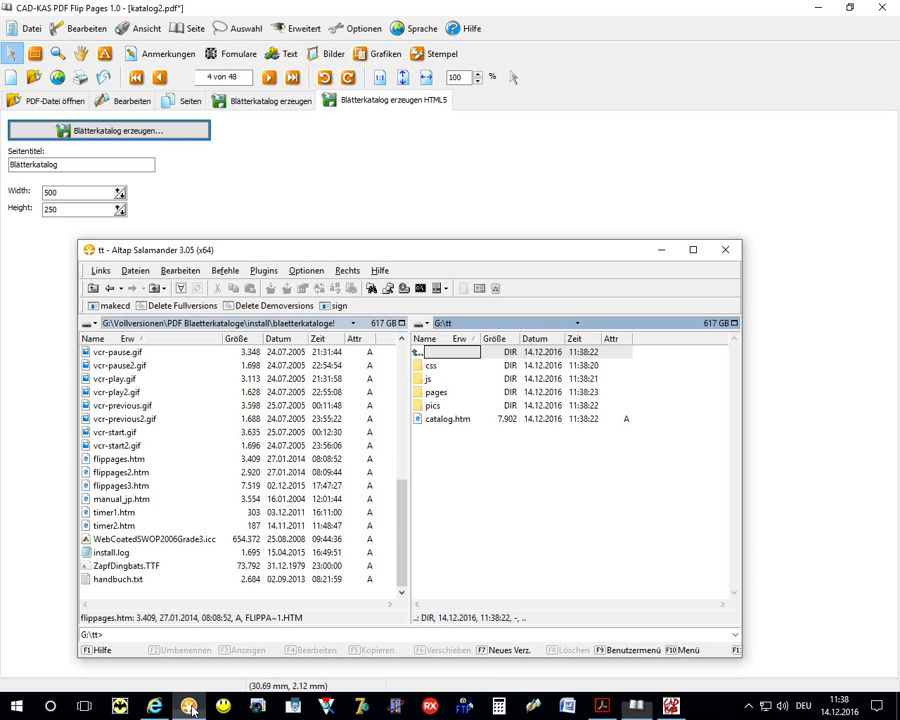
pyautogui.scroll(7, 191, 488)
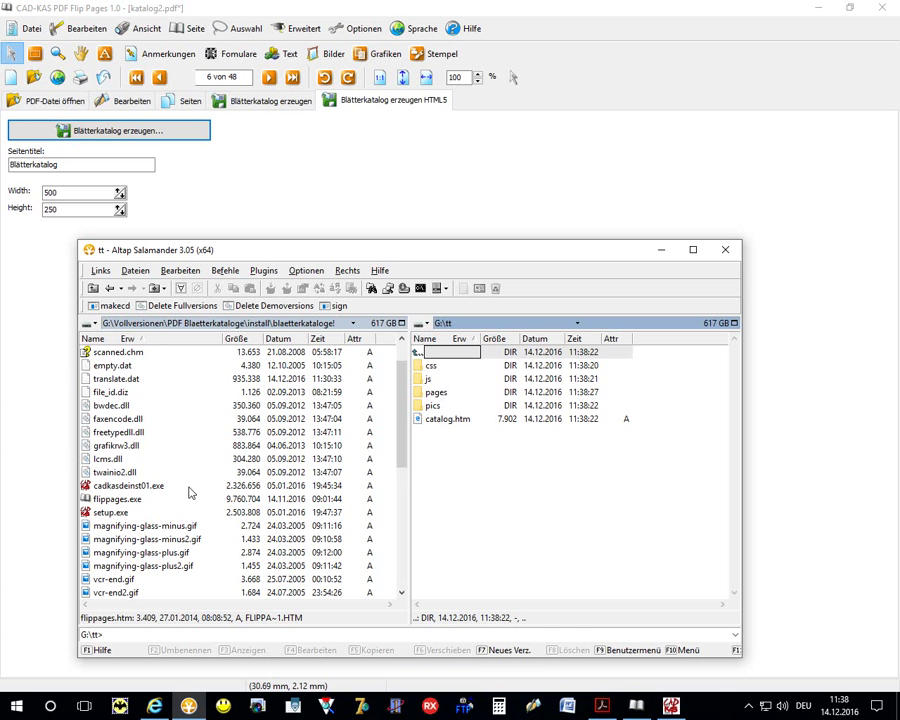
pyautogui.scroll(-4, 188, 492)
pyautogui.scroll(-3, 180, 501)
pyautogui.doubleClick(140, 486)
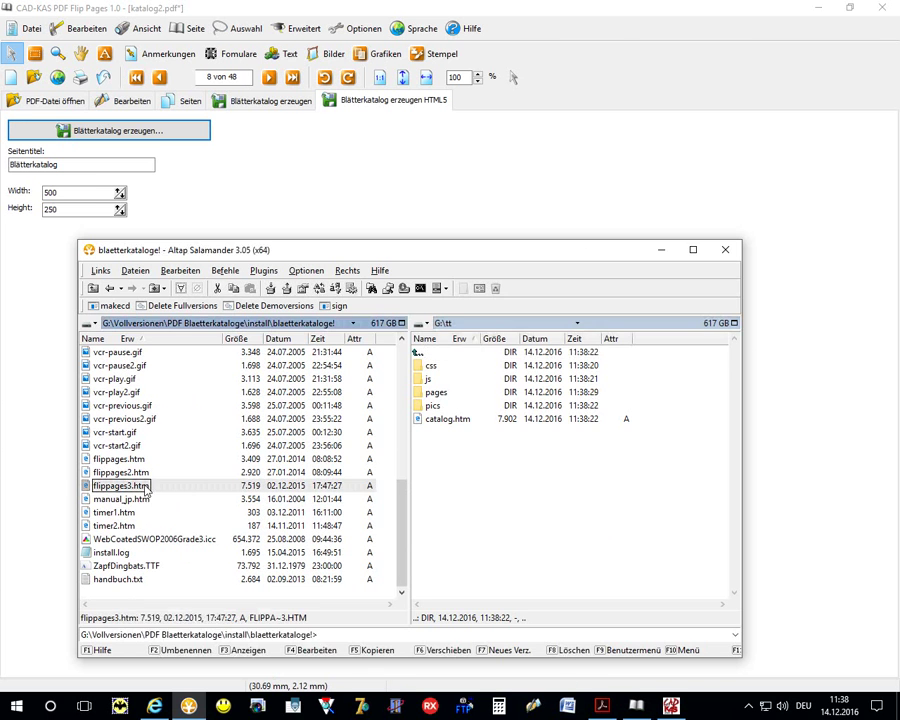
pyautogui.click(458, 432)
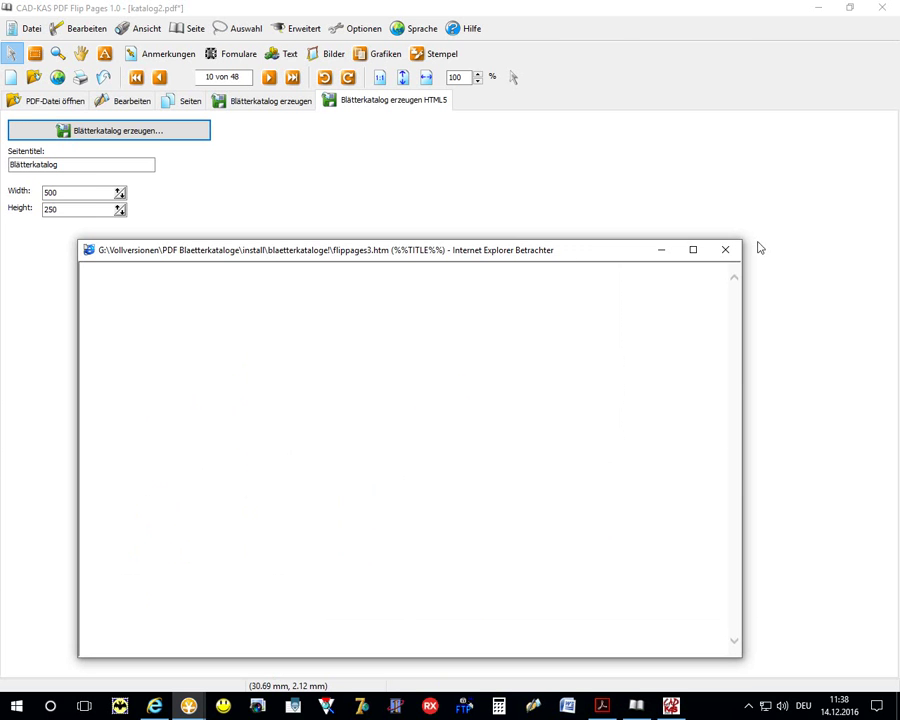
pyautogui.click(725, 249)
pyautogui.press('F3')
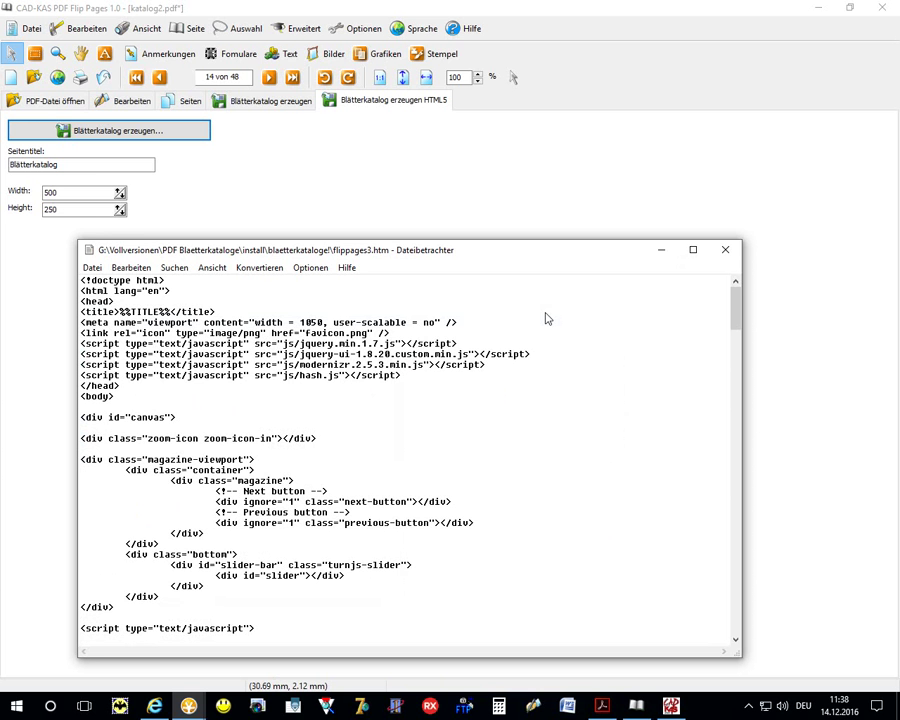
pyautogui.press('Escape')
# Show the installed blaetterkataloge! html5 template folder in the right panel.
pyautogui.click(546, 318)
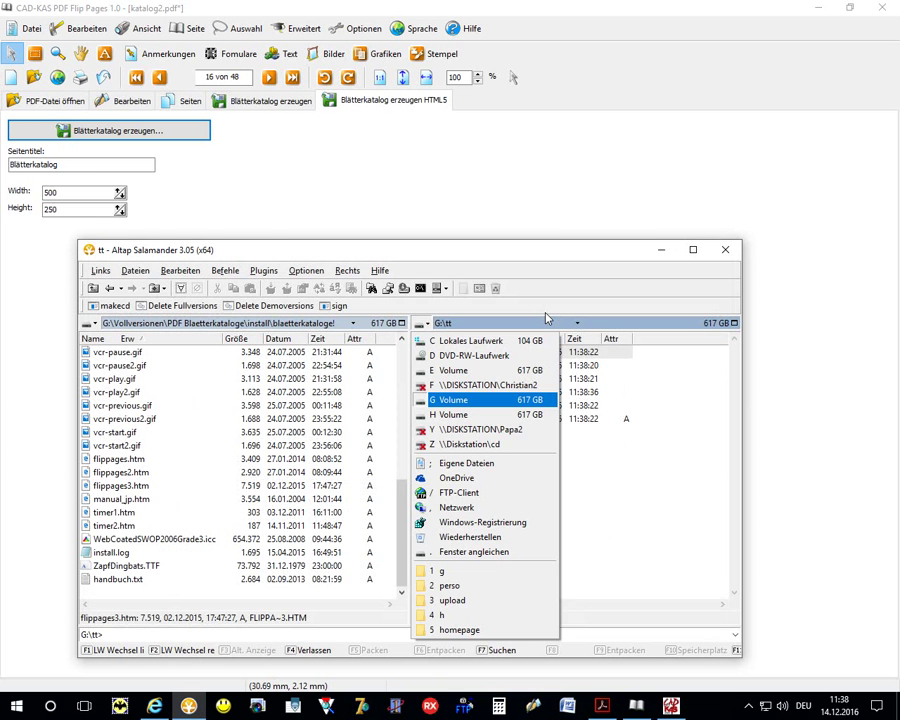
pyautogui.press('Return')
pyautogui.press('Down')
# Browse the html5 css and js folders and read through hash.js.
pyautogui.press('Return')
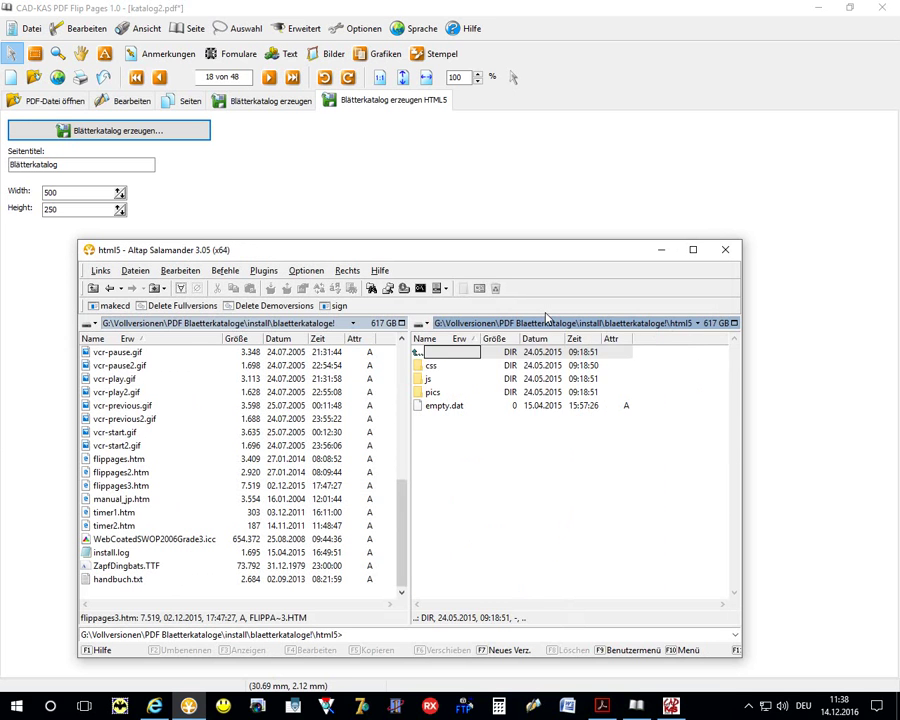
pyautogui.press('Down')
pyautogui.press('Return')
pyautogui.press('Return')
pyautogui.press('Down')
pyautogui.press('Return')
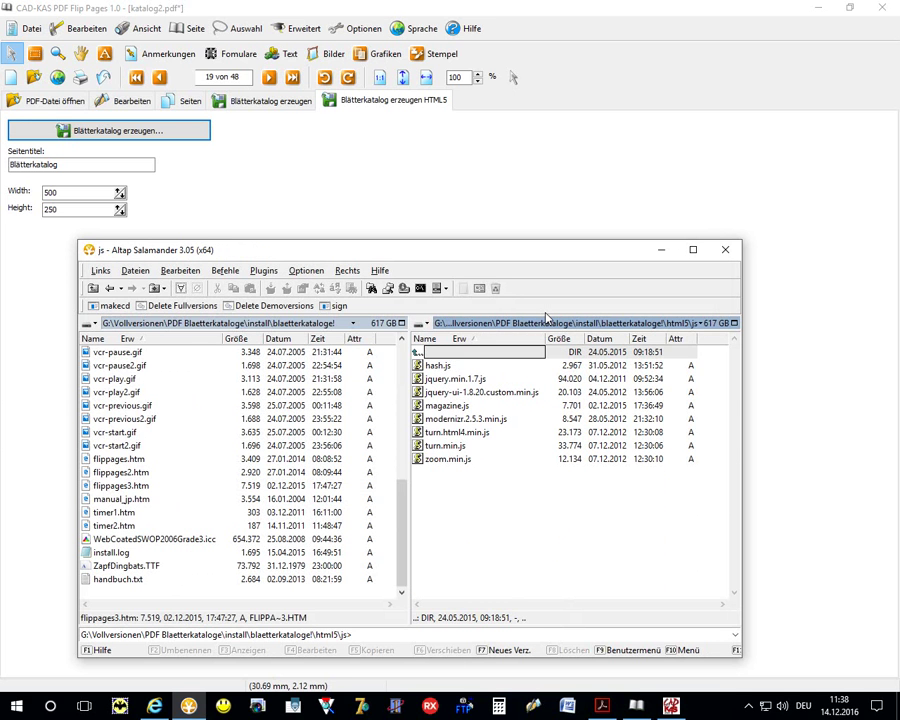
pyautogui.press('Down')
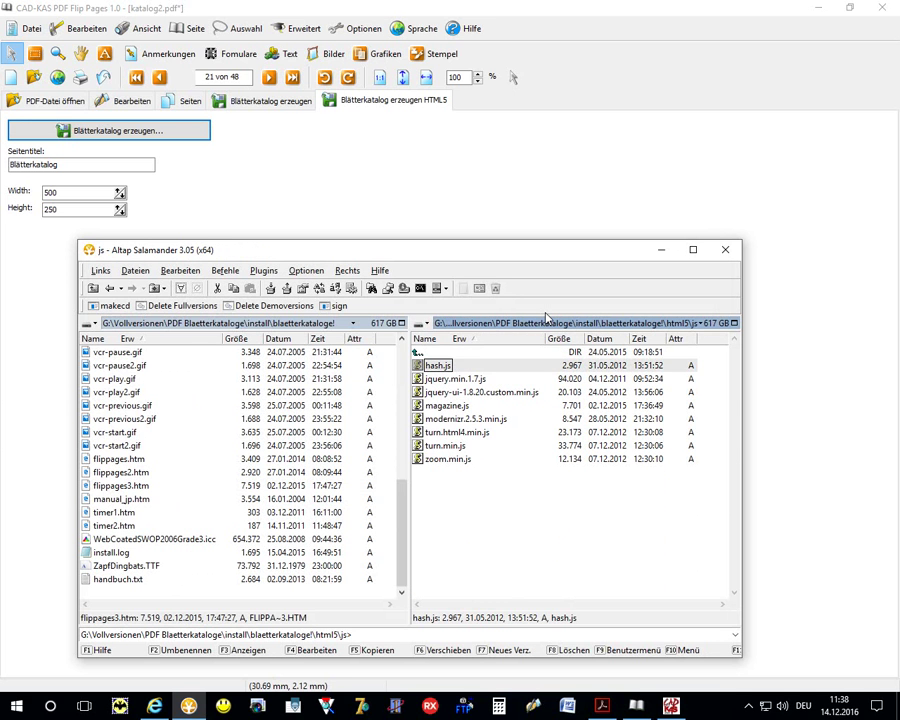
pyautogui.press('F3')
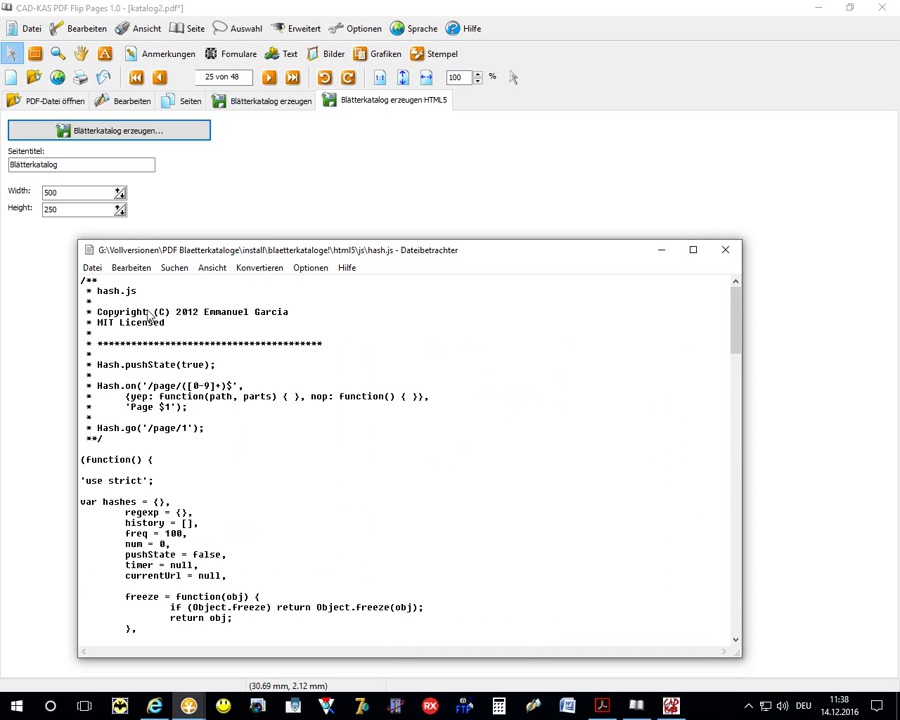
pyautogui.scroll(-6, 128, 436)
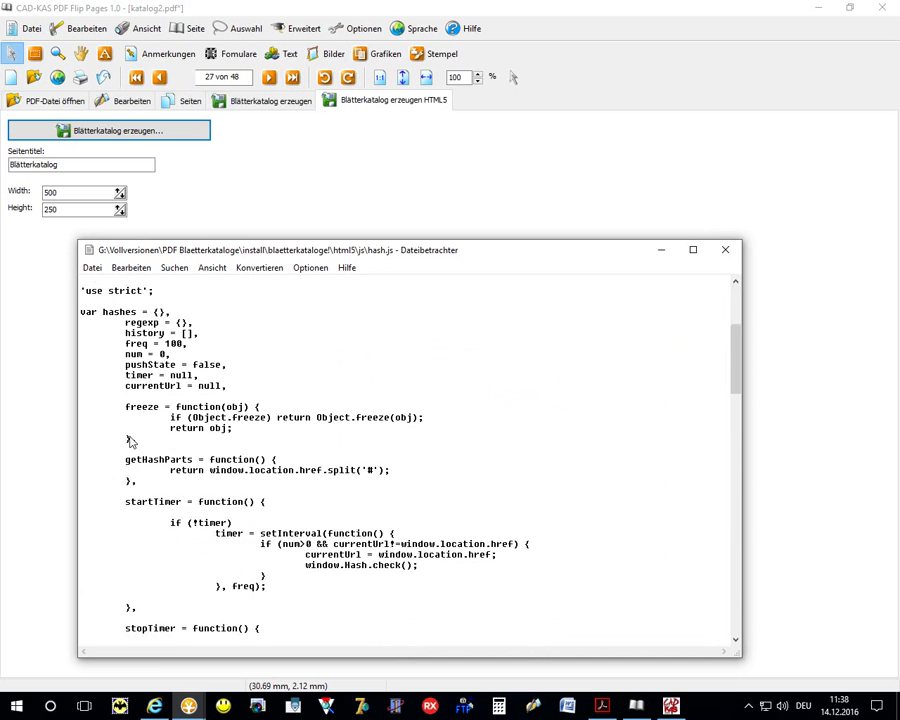
pyautogui.scroll(-10, 128, 436)
pyautogui.scroll(-8, 128, 436)
pyautogui.press('Escape')
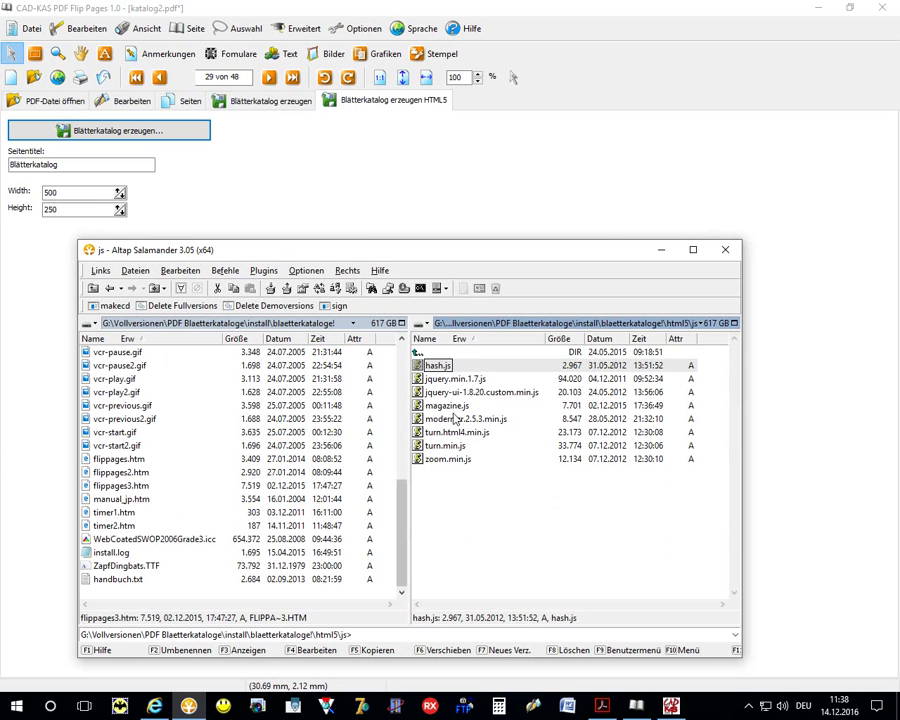
# View jquery.min.1.7.js as plain text, check the pics folder, and return to blaetterkataloge!
pyautogui.press('Down')
pyautogui.press('F3')
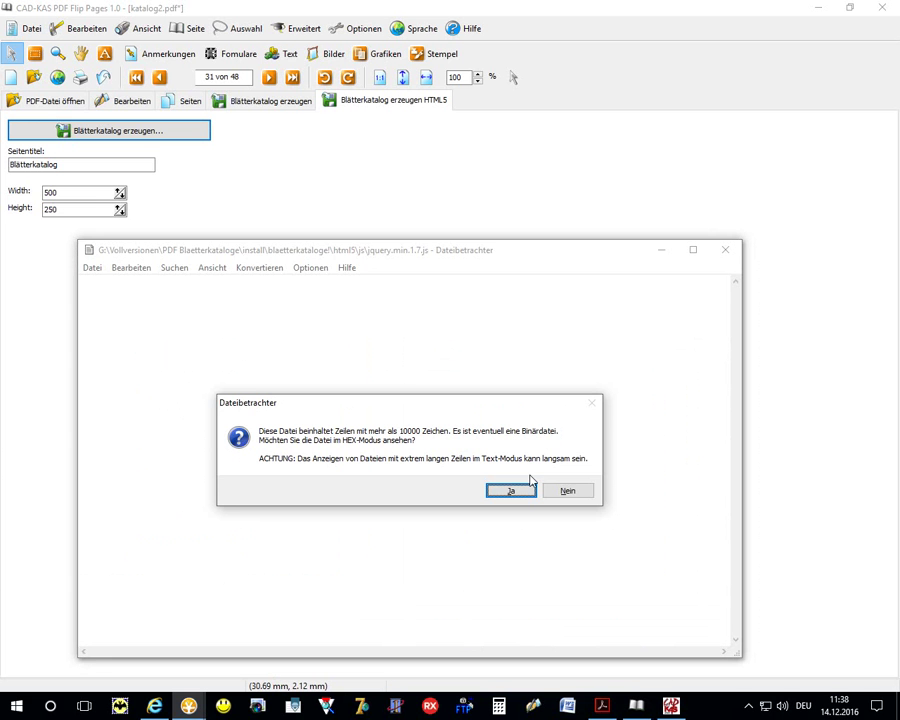
pyautogui.click(548, 486)
pyautogui.press('Escape')
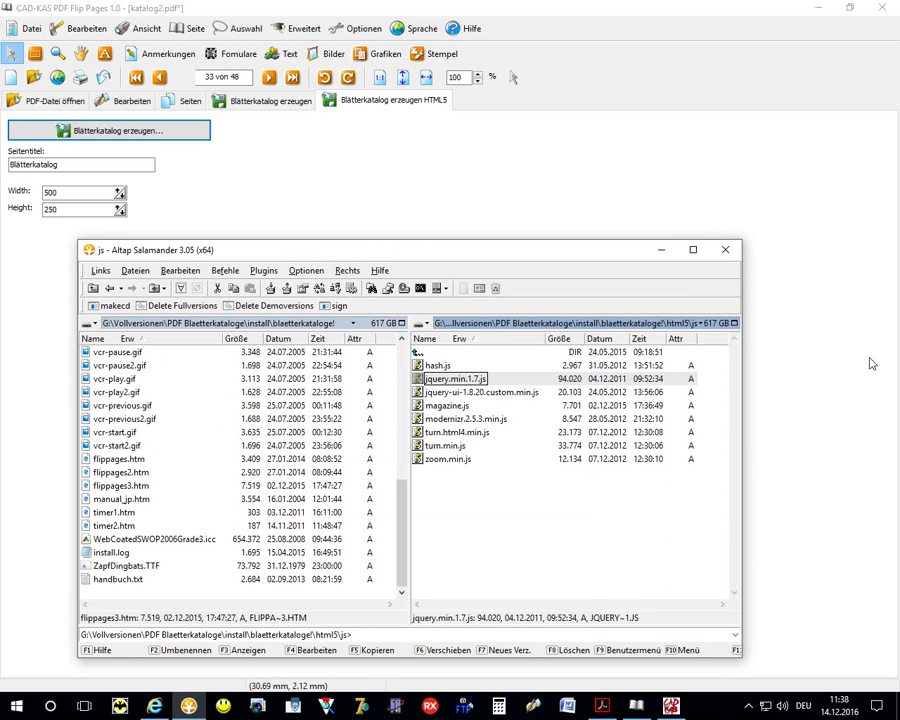
pyautogui.press('BackSpace')
pyautogui.press('Down')
pyautogui.press('Return')
pyautogui.press('BackSpace')
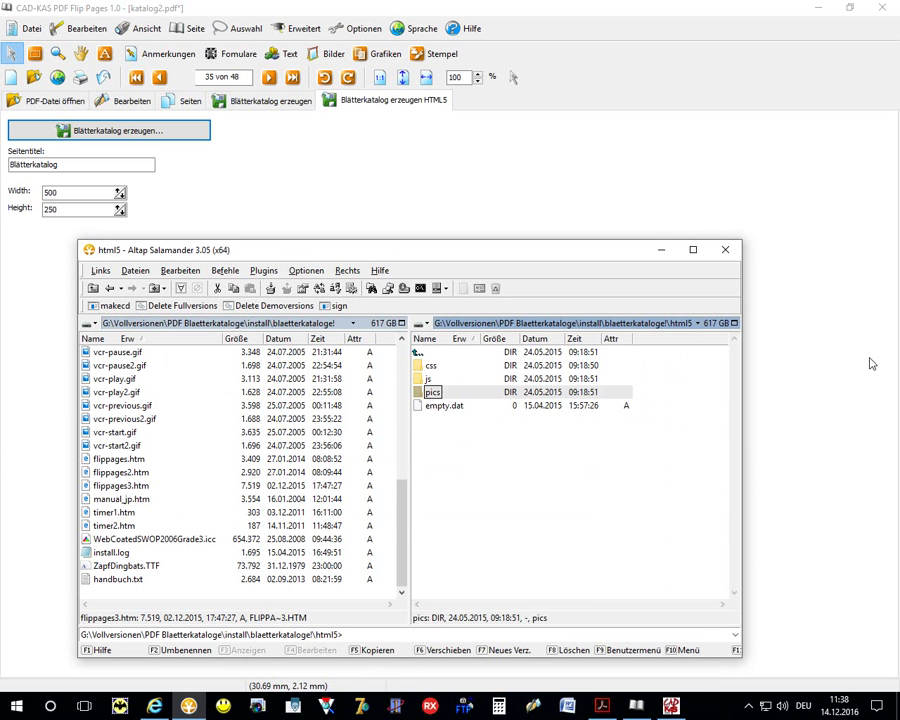
pyautogui.press('Up')
pyautogui.press('Up')
pyautogui.press('BackSpace')
# Scroll through the flippages3.htm source again, then close the viewer and the Edge error window.
pyautogui.press('Tab')
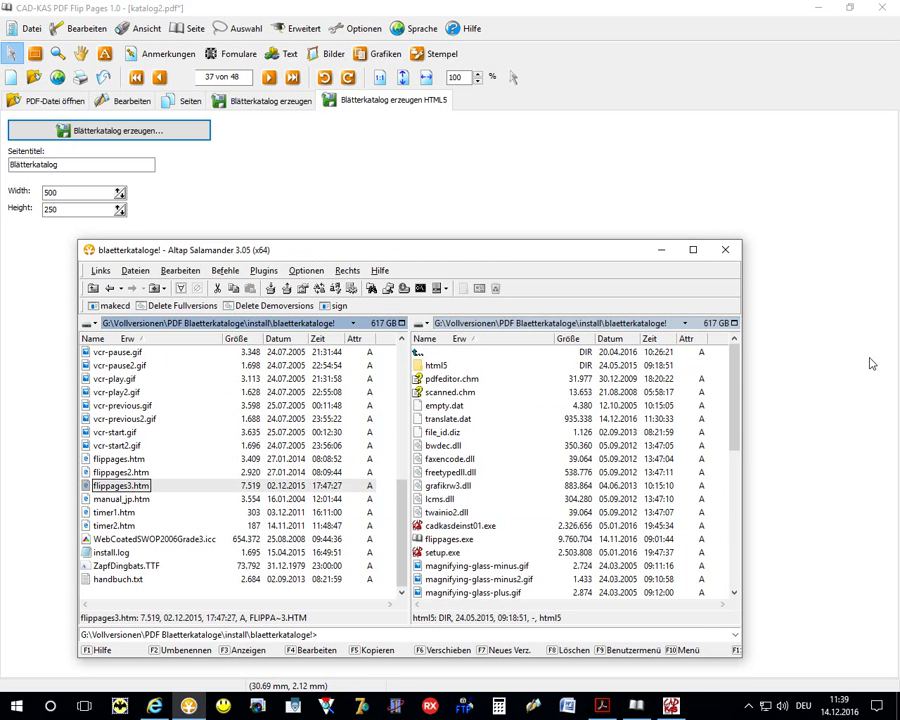
pyautogui.press('F3')
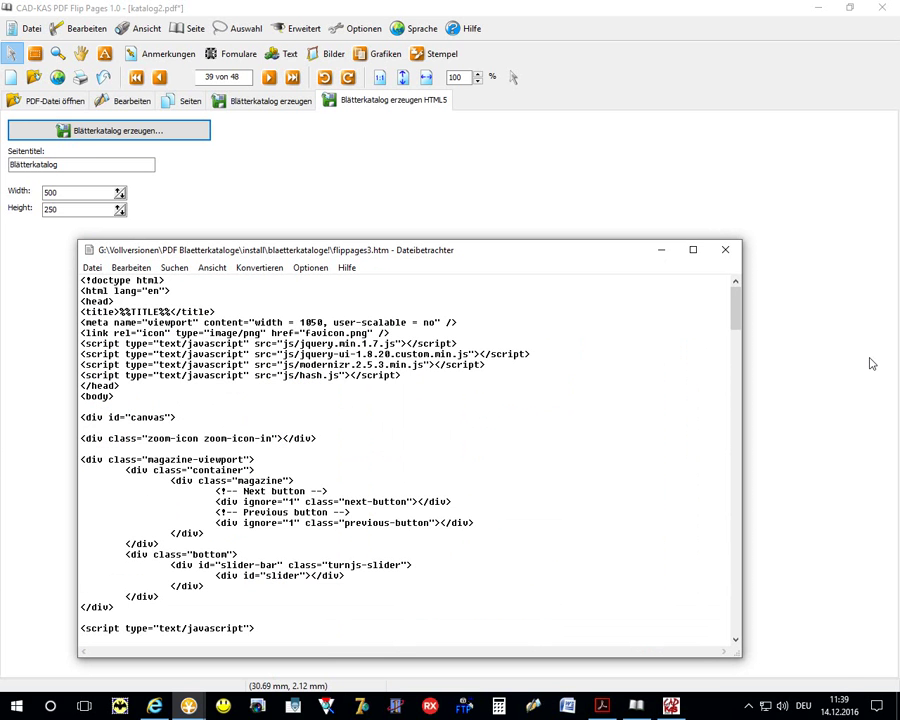
pyautogui.scroll(-7, 488, 361)
pyautogui.scroll(-9, 481, 362)
pyautogui.scroll(-6, 481, 362)
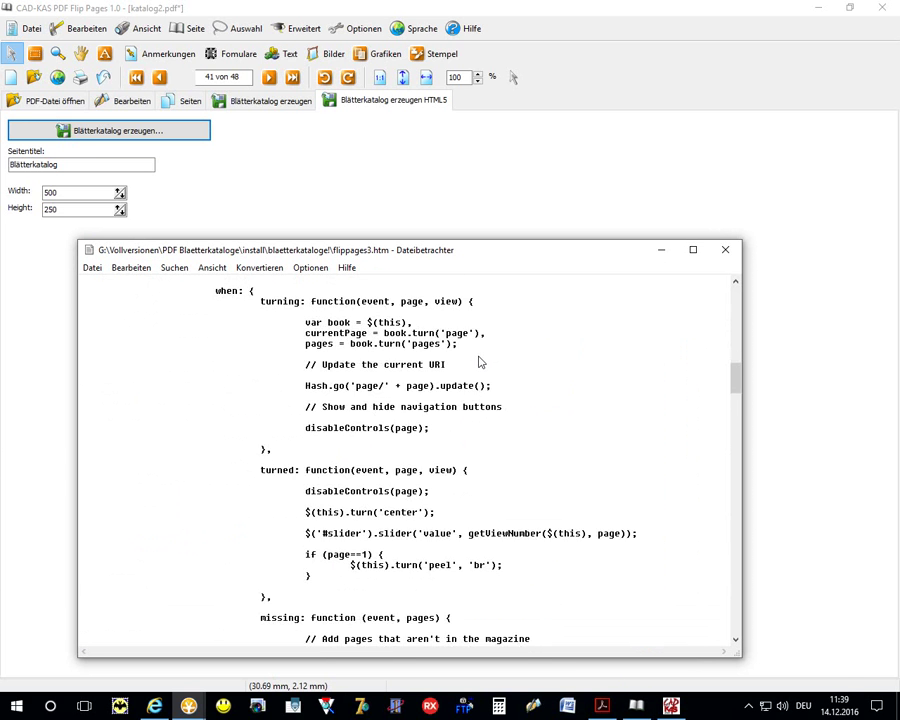
pyautogui.scroll(-7, 476, 360)
pyautogui.scroll(-7, 324, 398)
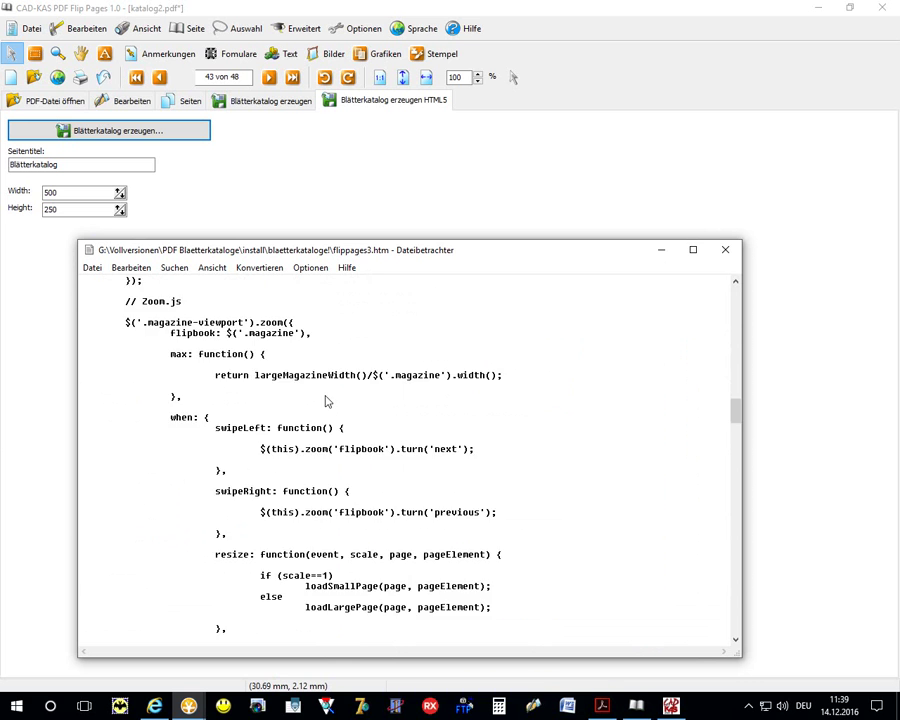
pyautogui.scroll(-7, 324, 398)
pyautogui.scroll(-7, 316, 402)
pyautogui.scroll(-8, 316, 405)
pyautogui.scroll(-7, 316, 404)
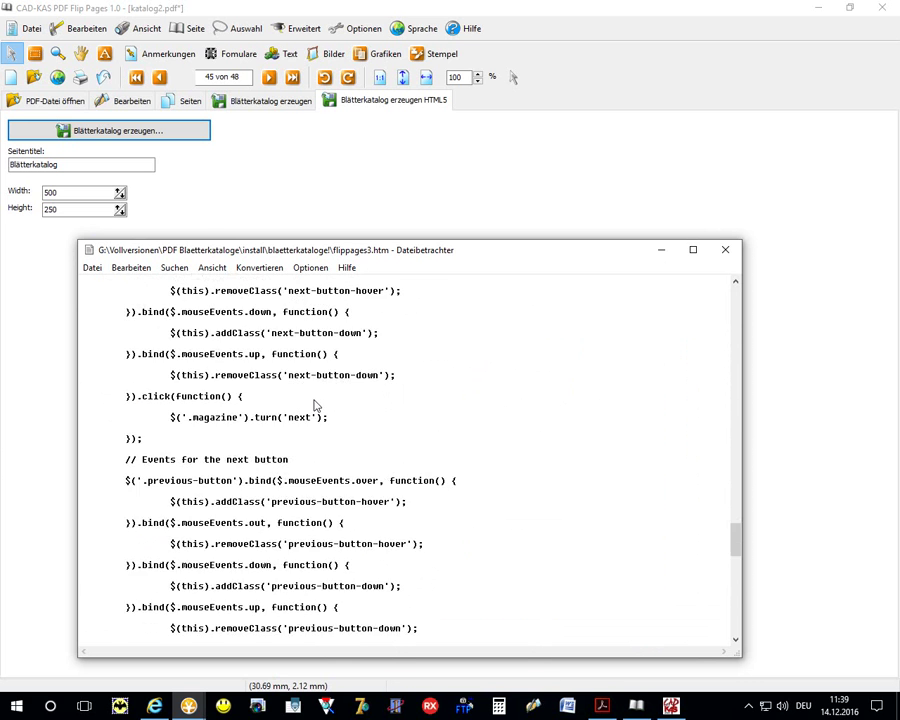
pyautogui.scroll(-7, 312, 402)
pyautogui.scroll(-7, 308, 404)
pyautogui.scroll(-7, 308, 408)
pyautogui.scroll(-3, 308, 408)
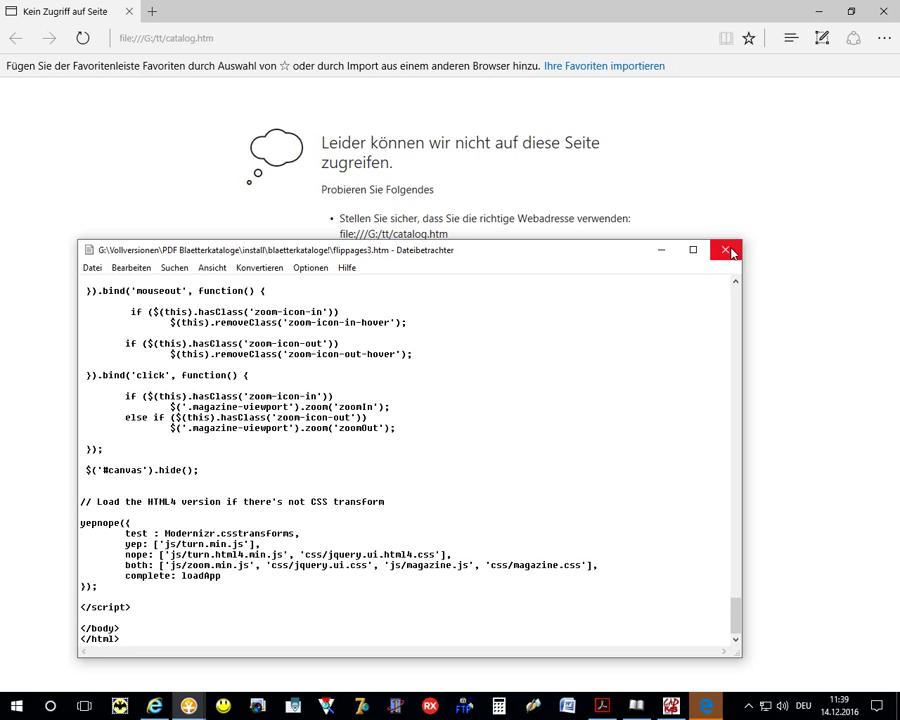
pyautogui.click(725, 250)
pyautogui.click(882, 11)
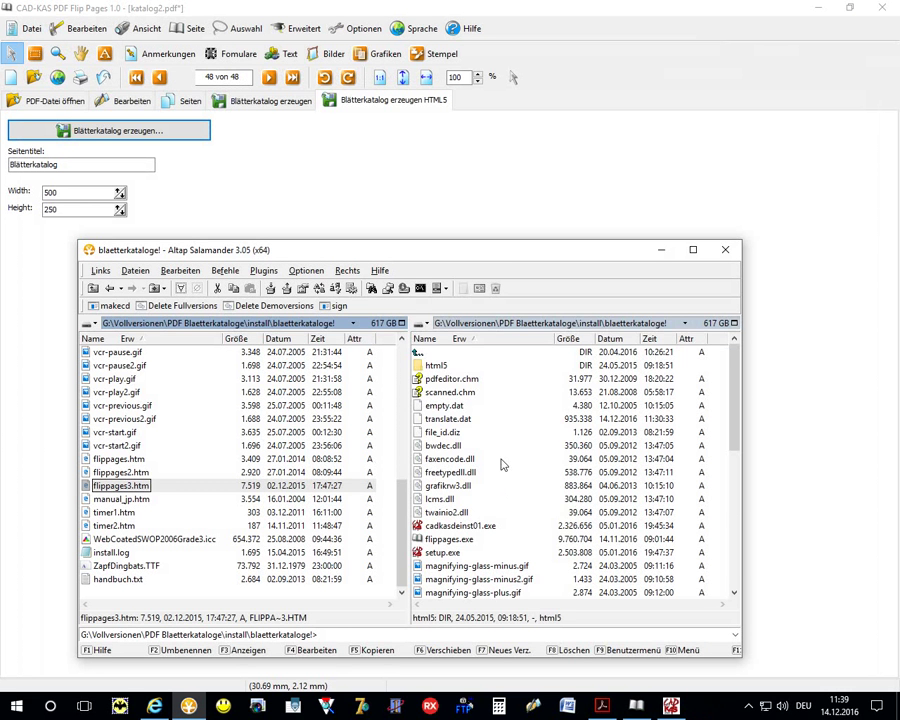
# Point the right panel at the G:\tt export folder.
pyautogui.hotkey('alt', 'F2')
pyautogui.press('e')
pyautogui.hotkey('alt', 'F2')
pyautogui.press('g')
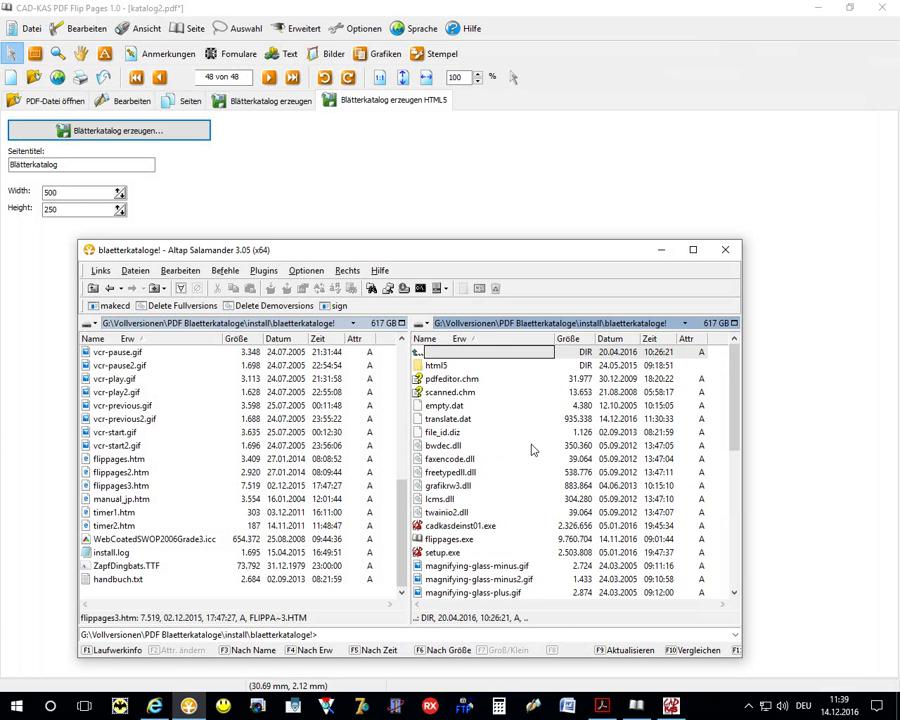
pyautogui.hotkey('ctrl', '\\')
pyautogui.press('Up')
pyautogui.press('Up')
pyautogui.press('Up')
pyautogui.press('Up')
pyautogui.press('Up')
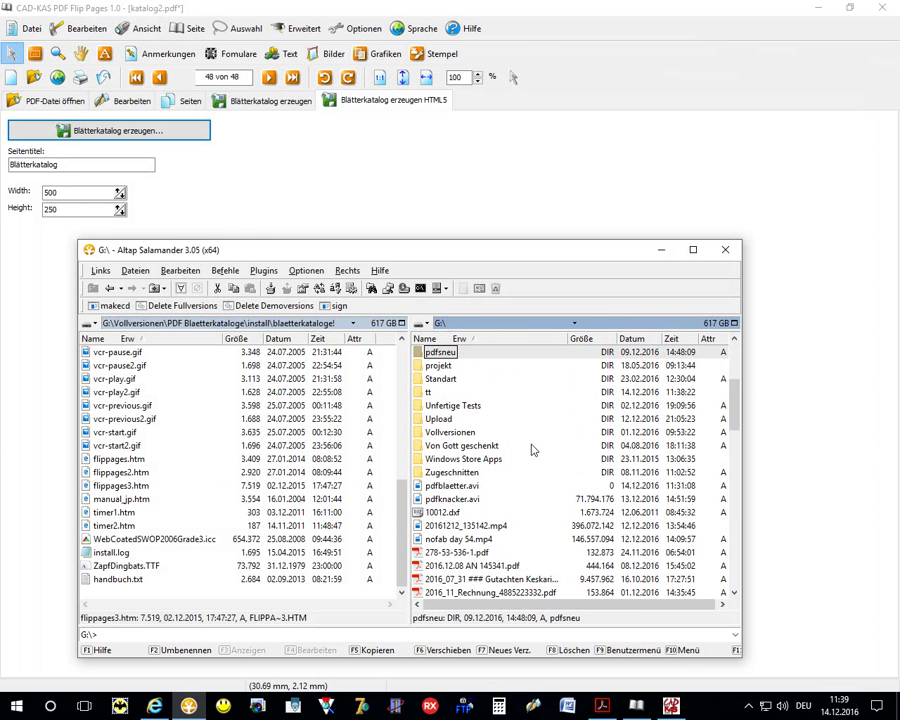
pyautogui.press('Down')
pyautogui.press('Down')
pyautogui.press('Down')
pyautogui.press('Return')
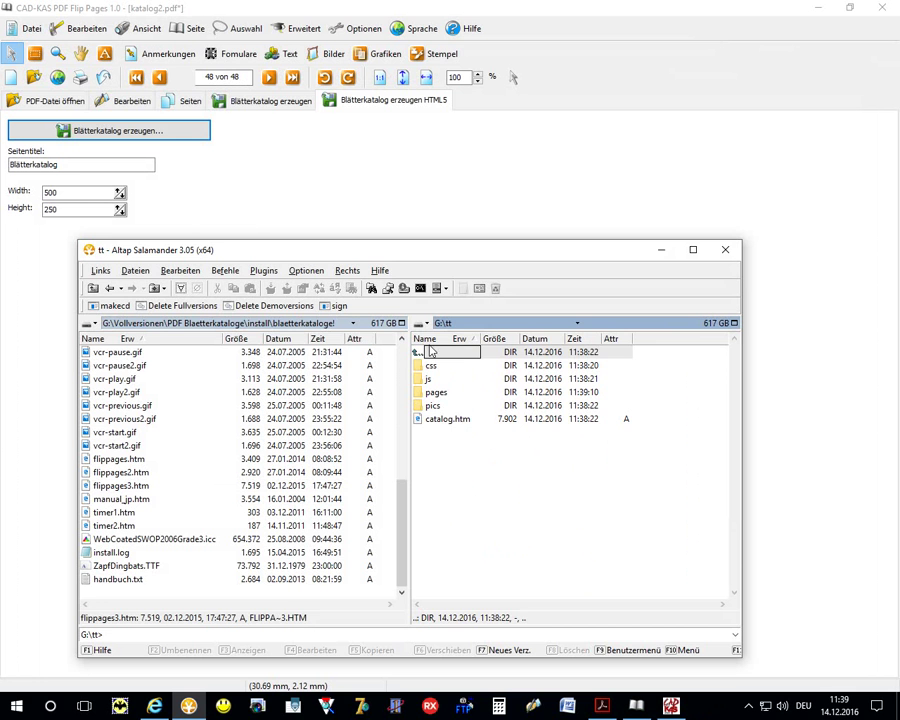
# View the source of the exported catalog.htm.
pyautogui.click(448, 422)
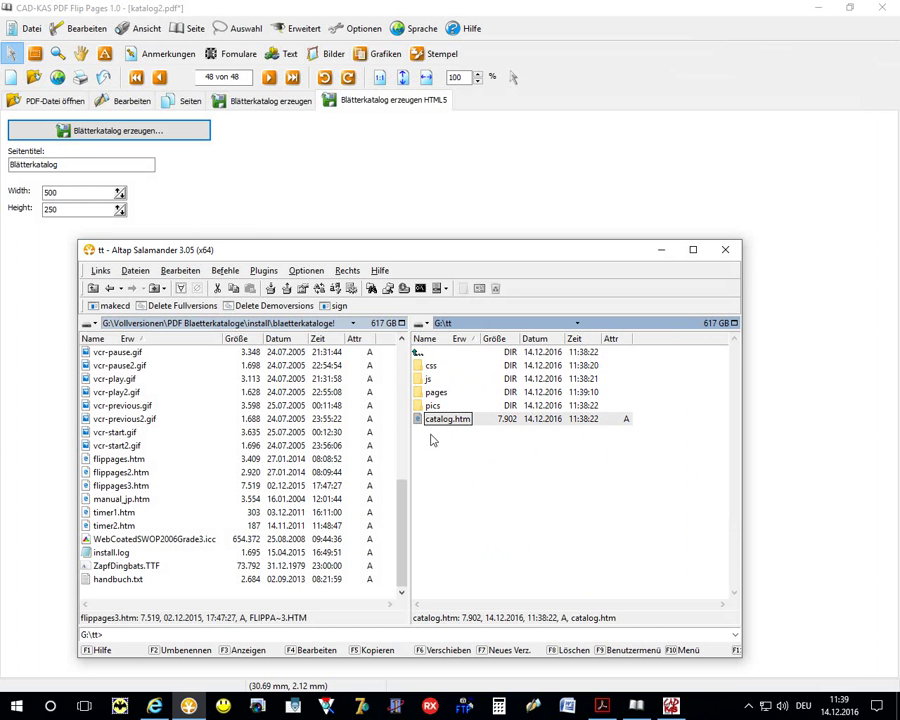
pyautogui.press('F3')
pyautogui.scroll(-5, 380, 434)
pyautogui.scroll(-5, 410, 436)
pyautogui.scroll(-5, 380, 437)
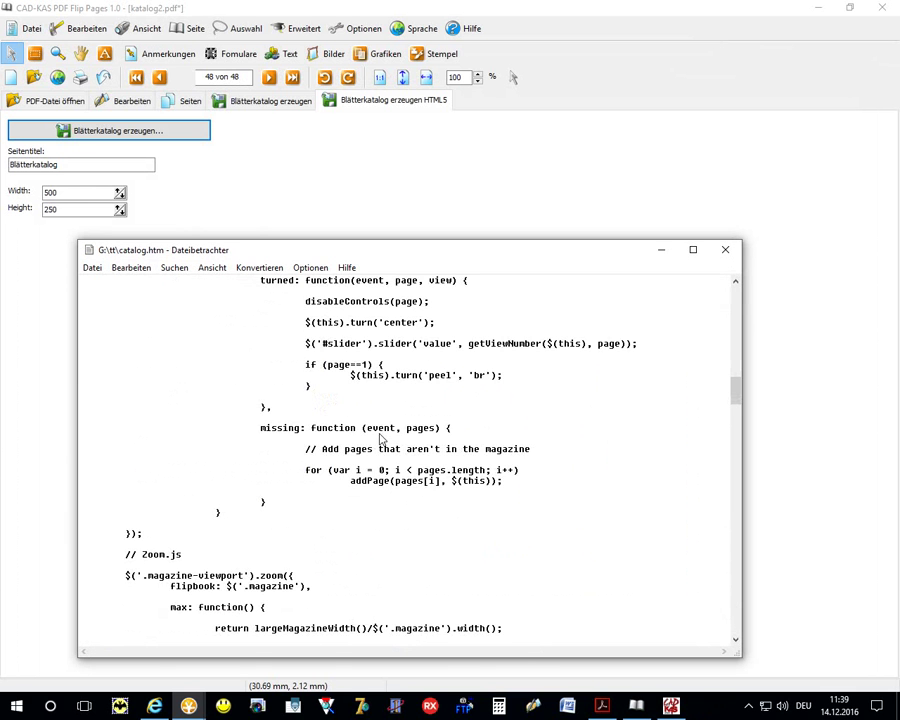
pyautogui.press('Escape')
# Check the pics folder and page through the exported page images 1.jpg, 2.jpg and onward.
pyautogui.doubleClick(430, 407)
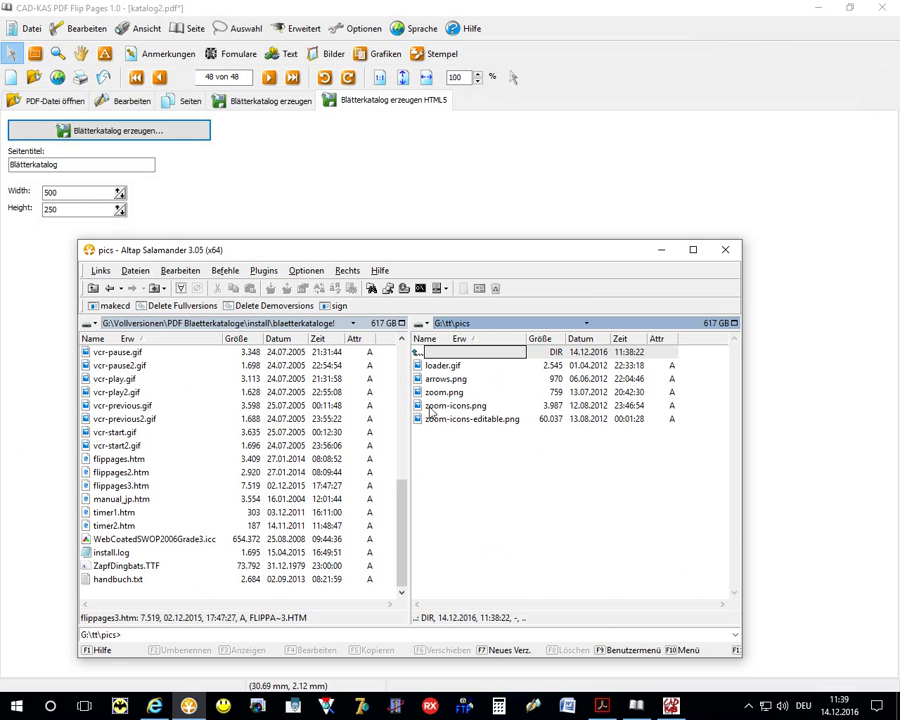
pyautogui.doubleClick(452, 357)
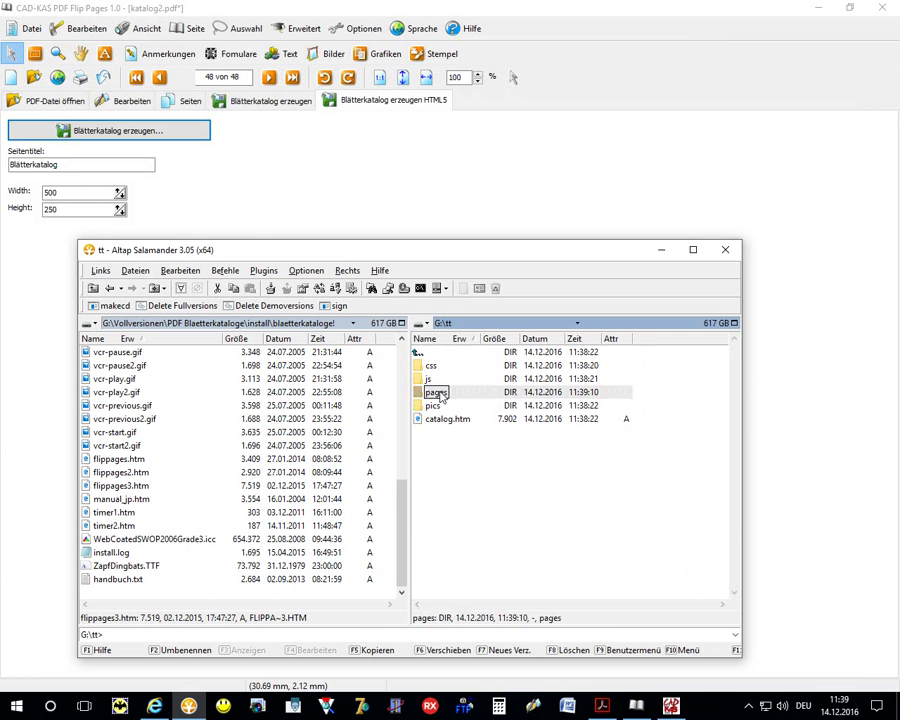
pyautogui.doubleClick(437, 393)
pyautogui.press('Down')
pyautogui.press('F3')
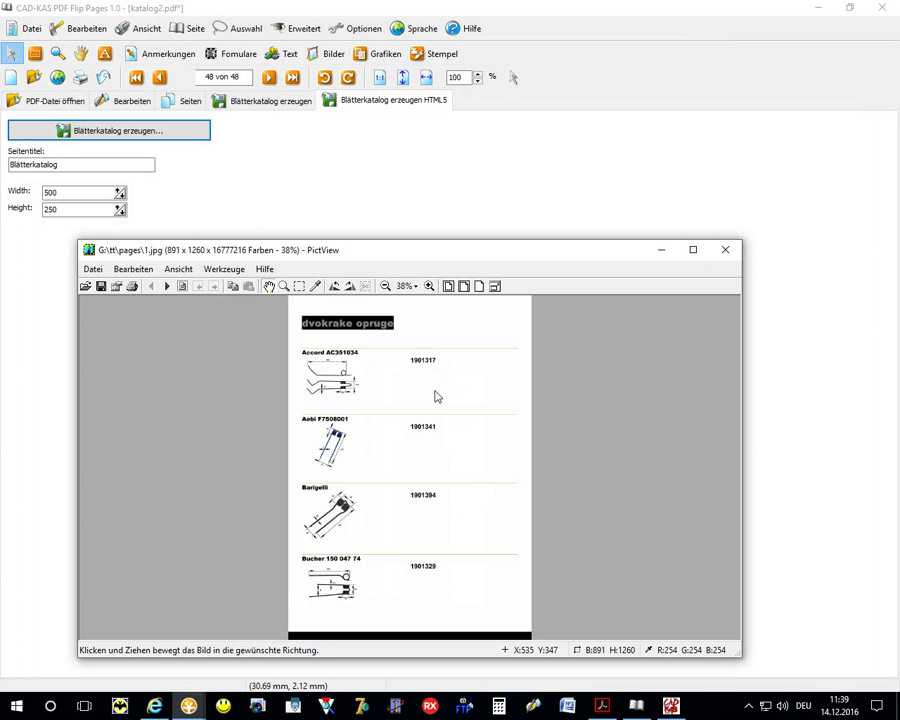
pyautogui.press('Escape')
pyautogui.press('Down')
pyautogui.press('F3')
pyautogui.press('Escape')
pyautogui.press('Down')
pyautogui.press('Down')
pyautogui.press('Down')
pyautogui.press('F3')
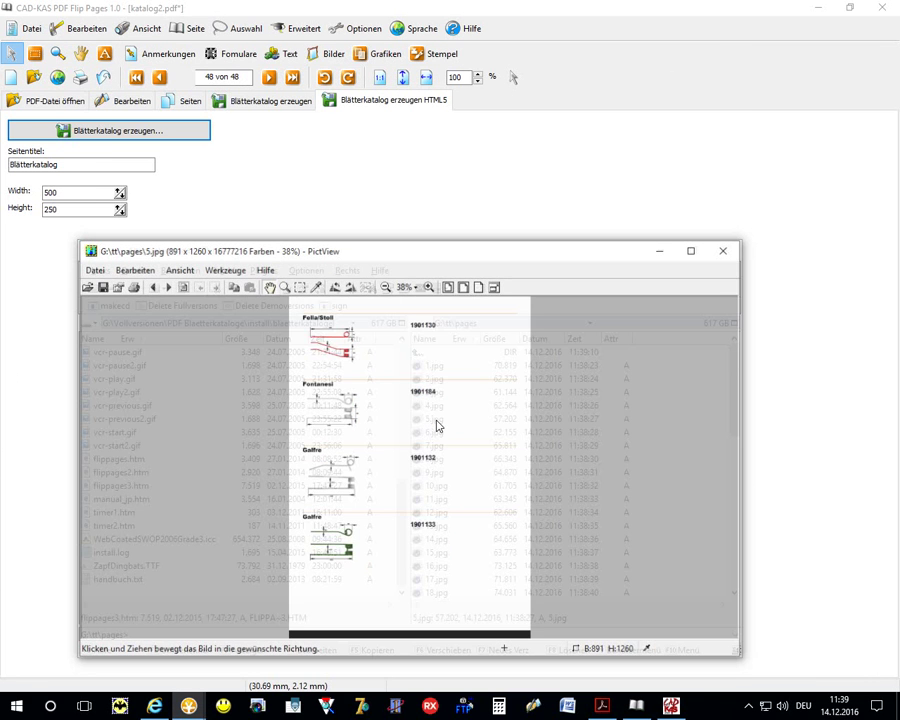
pyautogui.press('Escape')
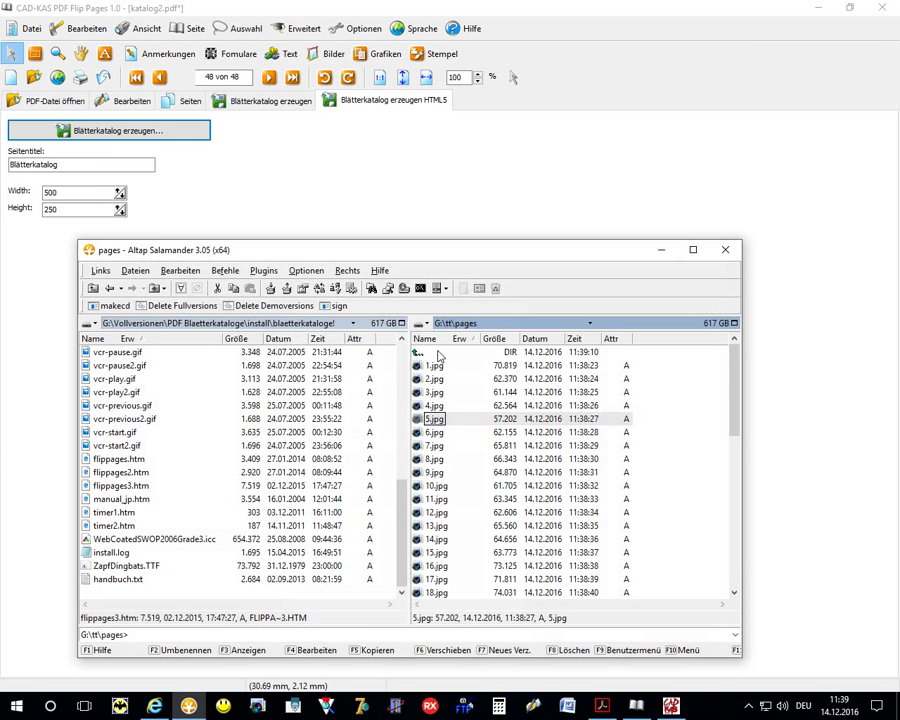
# Look inside the exported js and css folders.
pyautogui.doubleClick(437, 356)
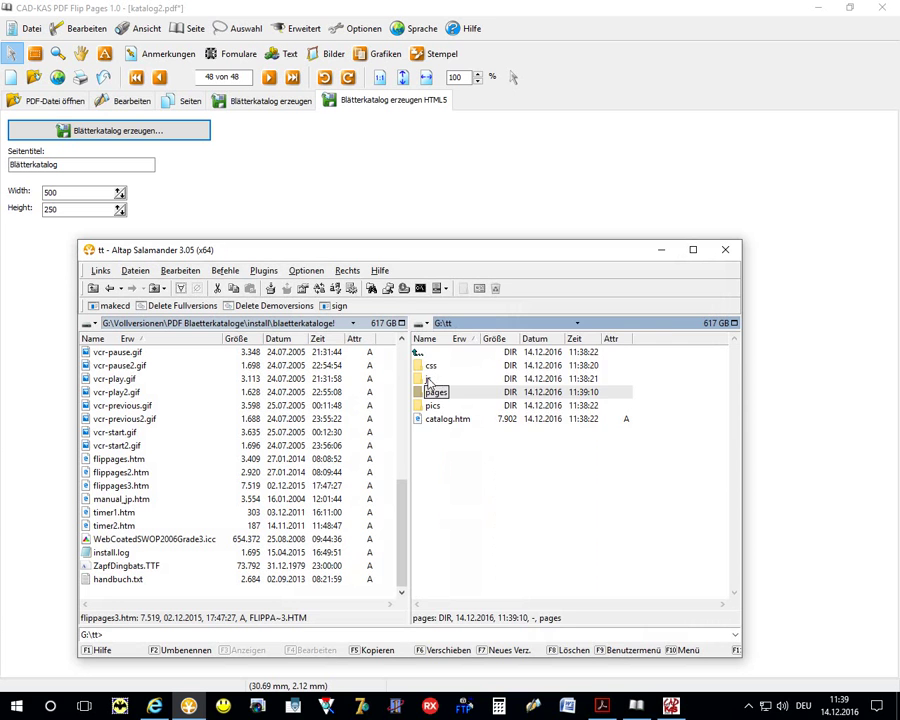
pyautogui.doubleClick(430, 379)
pyautogui.doubleClick(454, 356)
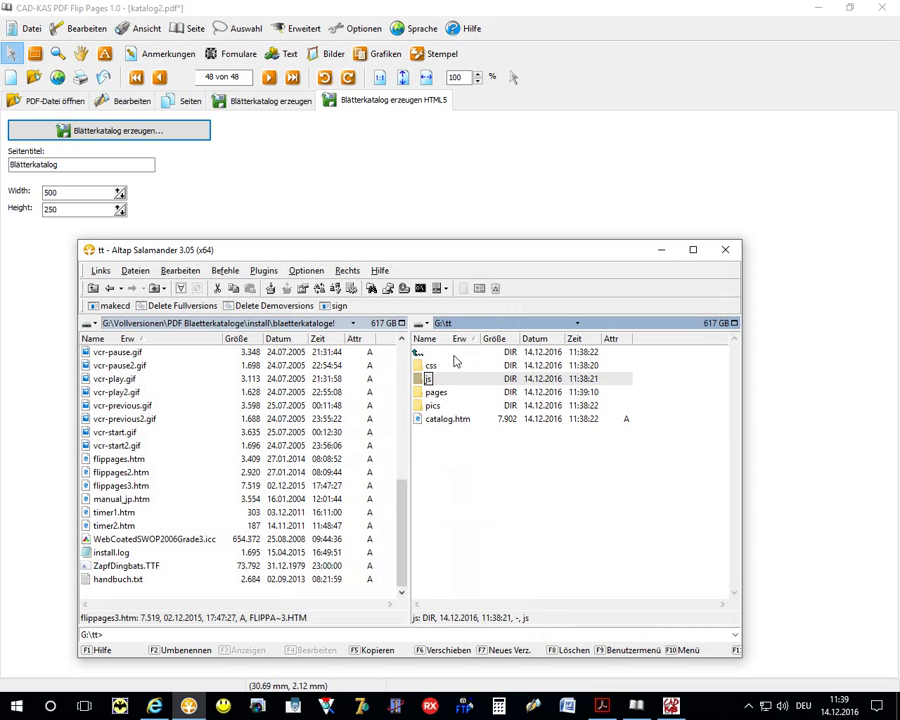
pyautogui.doubleClick(435, 366)
pyautogui.doubleClick(445, 356)
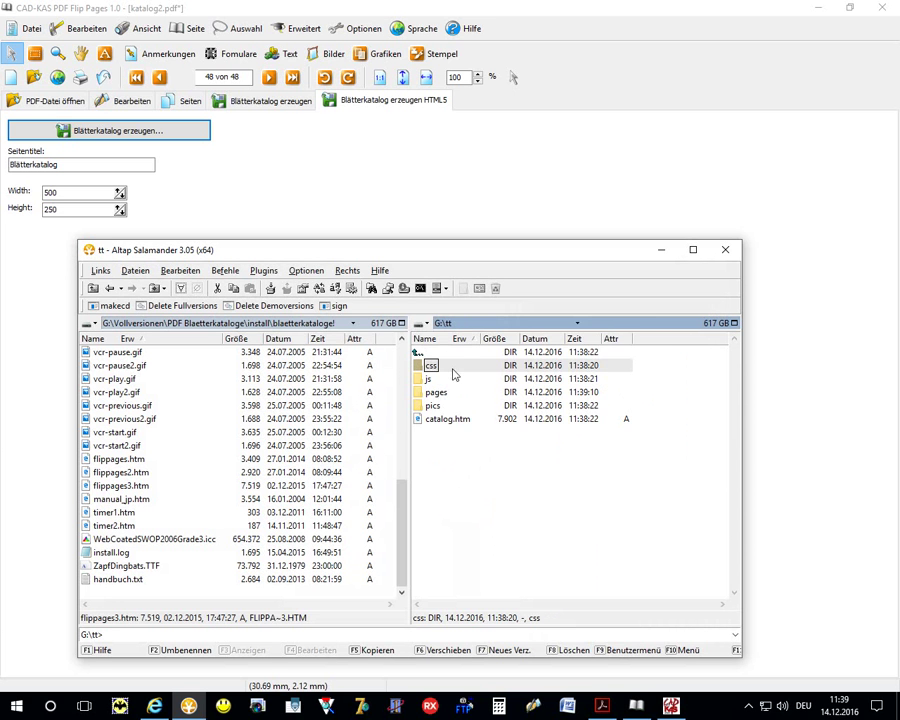
# Review the catalog.htm source again, then right-click it and choose Öffnen mit.
pyautogui.click(455, 425)
pyautogui.press('F3')
pyautogui.scroll(-7, 450, 428)
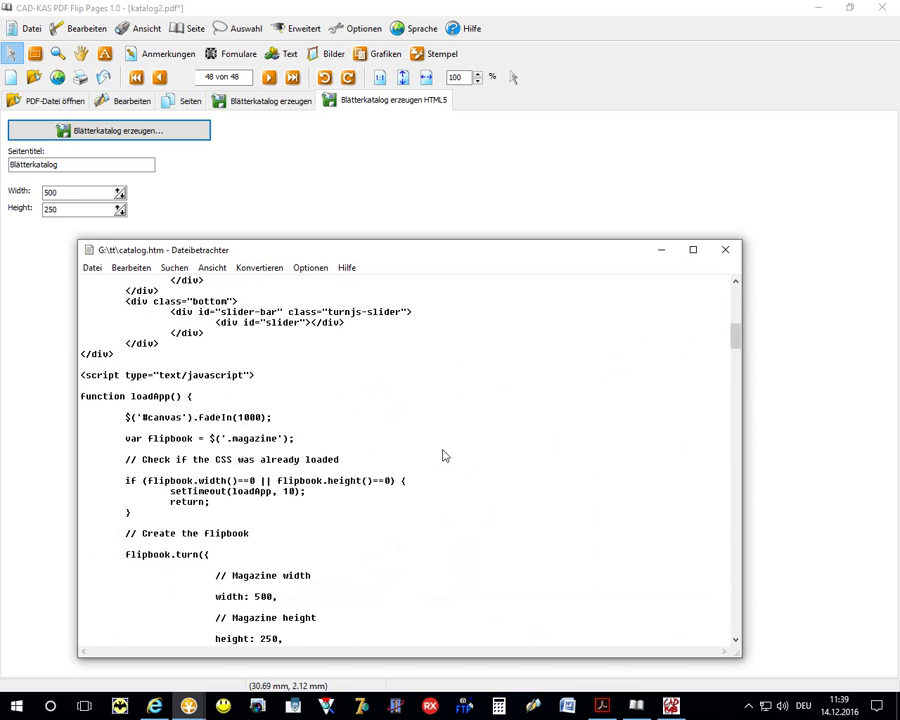
pyautogui.scroll(-10, 442, 452)
pyautogui.scroll(-9, 445, 456)
pyautogui.scroll(-9, 445, 456)
pyautogui.scroll(-8, 445, 456)
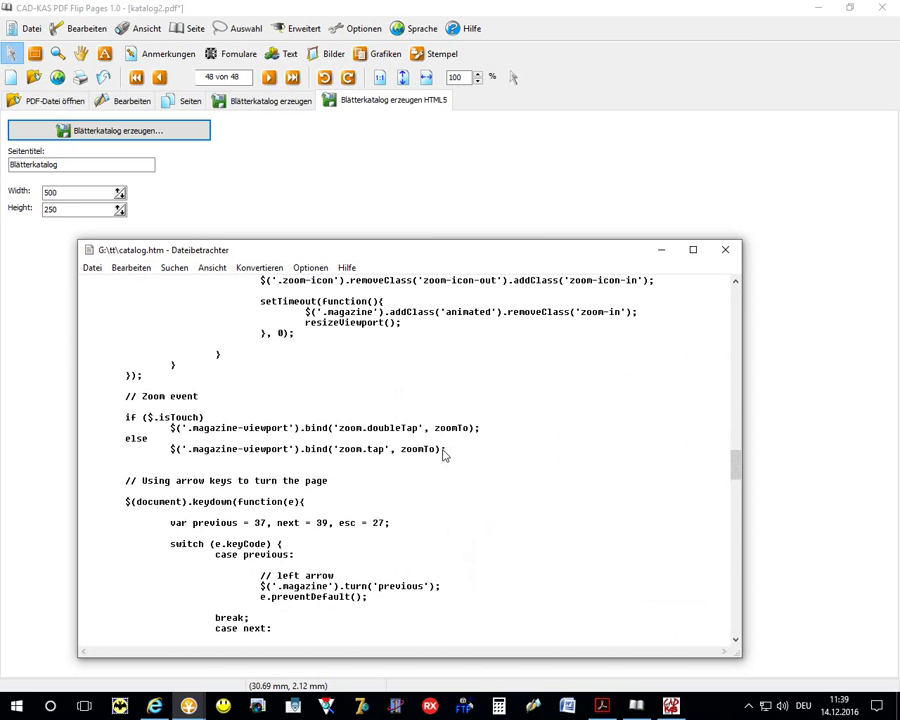
pyautogui.scroll(-8, 445, 456)
pyautogui.scroll(-9, 445, 456)
pyautogui.scroll(-8, 440, 456)
pyautogui.scroll(-8, 436, 456)
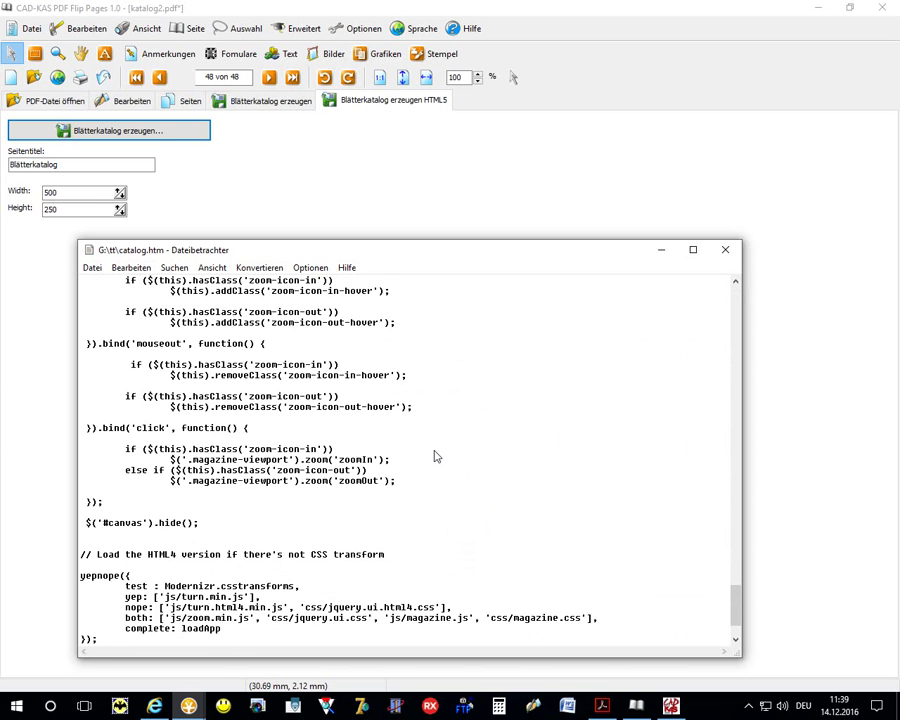
pyautogui.scroll(-3, 434, 456)
pyautogui.press('Escape')
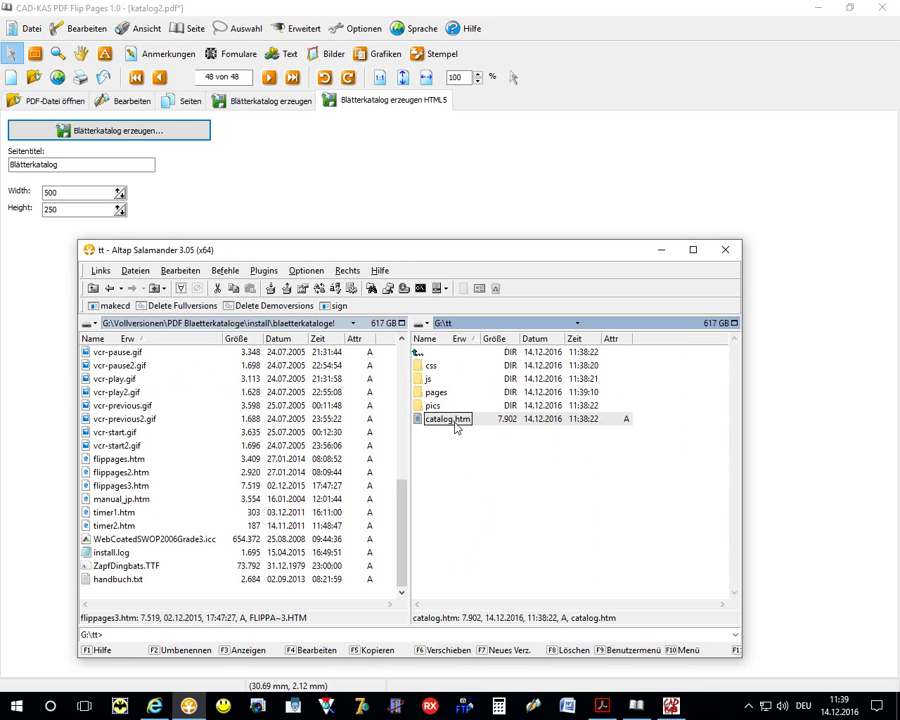
pyautogui.rightClick(455, 426)
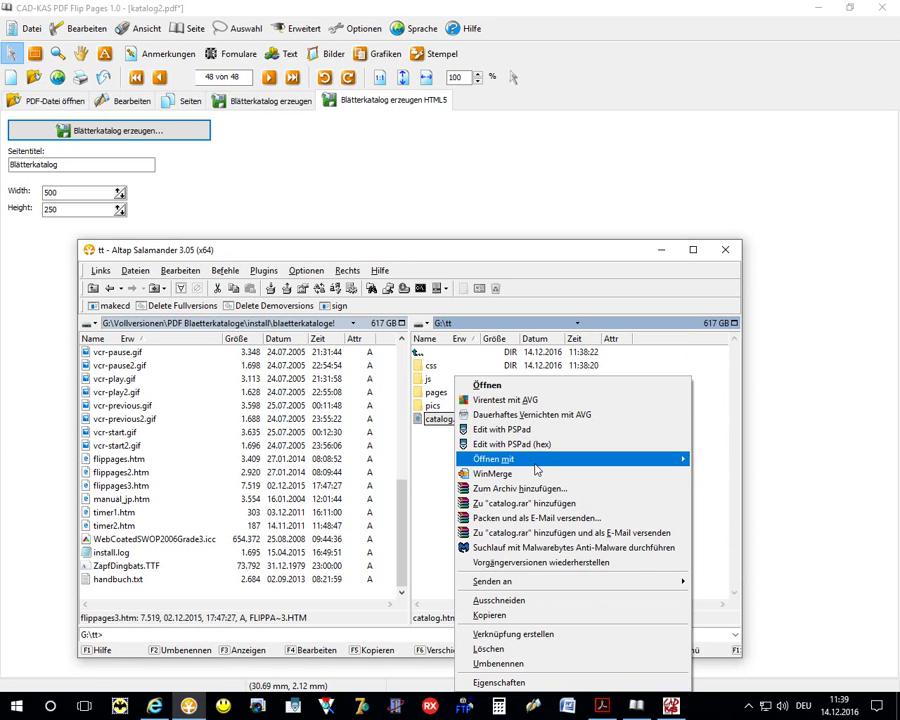
pyautogui.moveTo(535, 462)
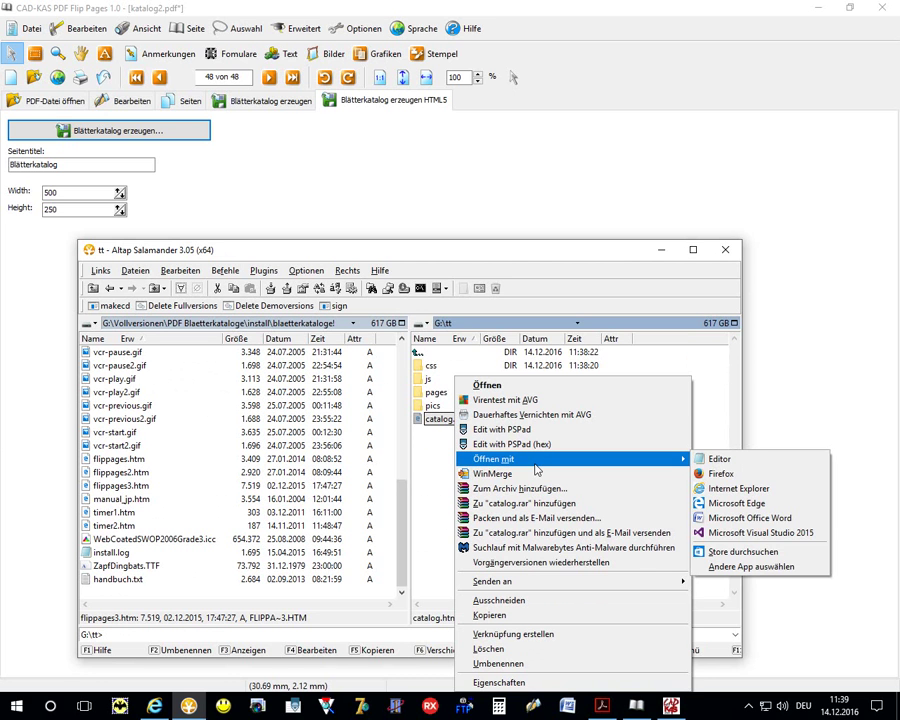
# Open catalog.htm in Internet Explorer, allow blocked content, and try the zoomed page view.
pyautogui.click(787, 490)
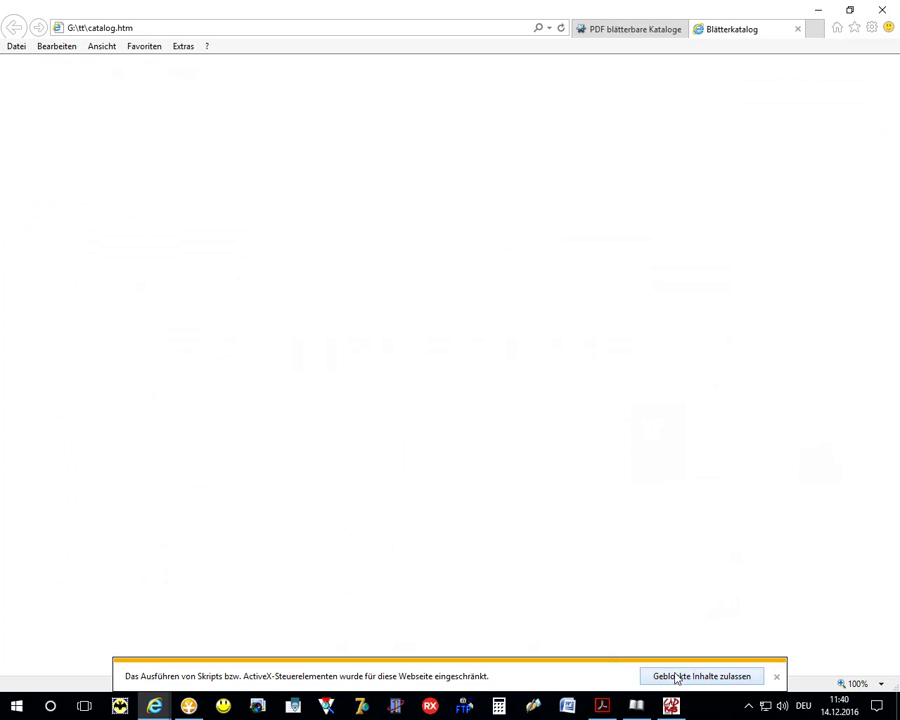
pyautogui.click(677, 677)
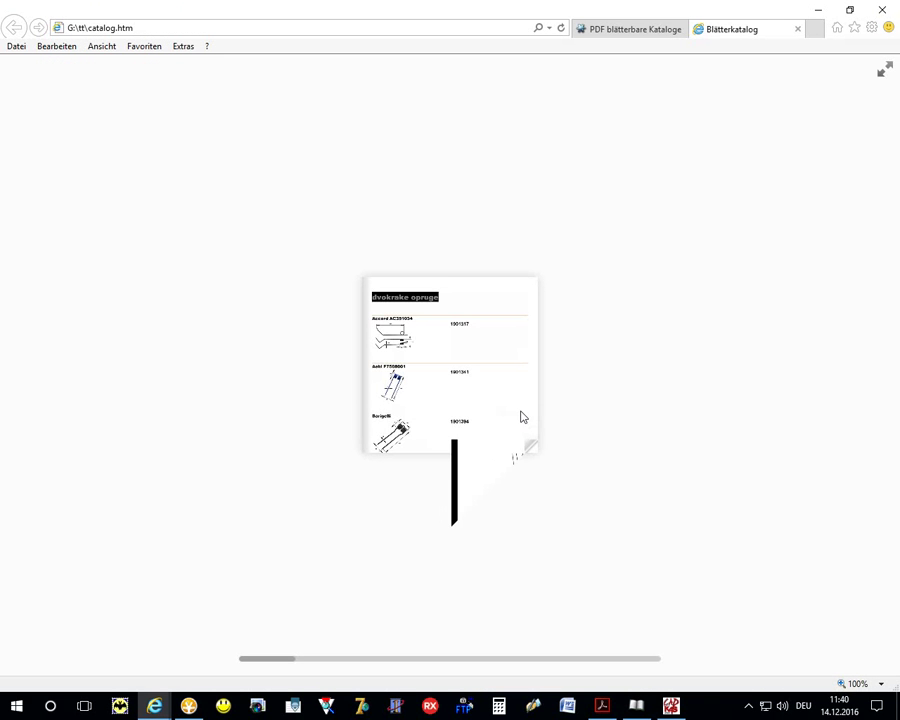
pyautogui.click(882, 68)
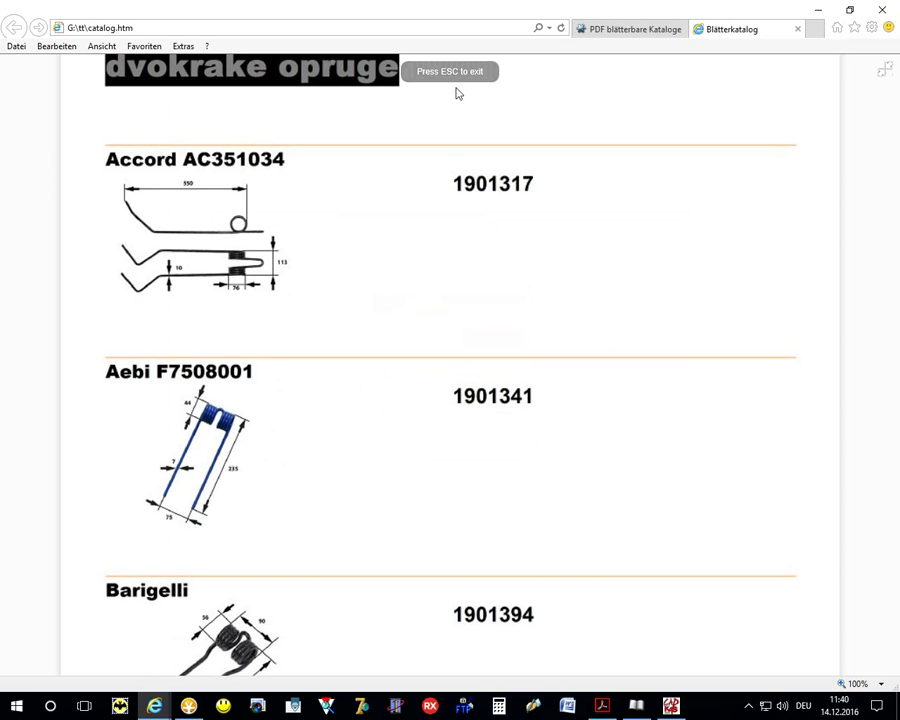
pyautogui.press('Escape')
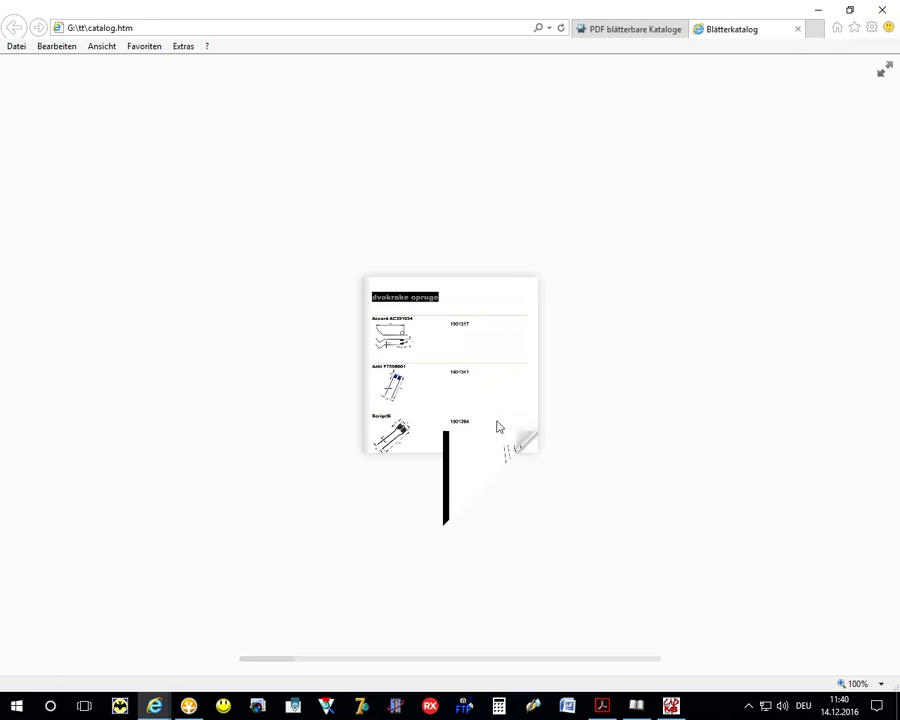
# Flip through several page spreads by clicking and dragging corners, then close the catalog tab.
pyautogui.click(516, 444)
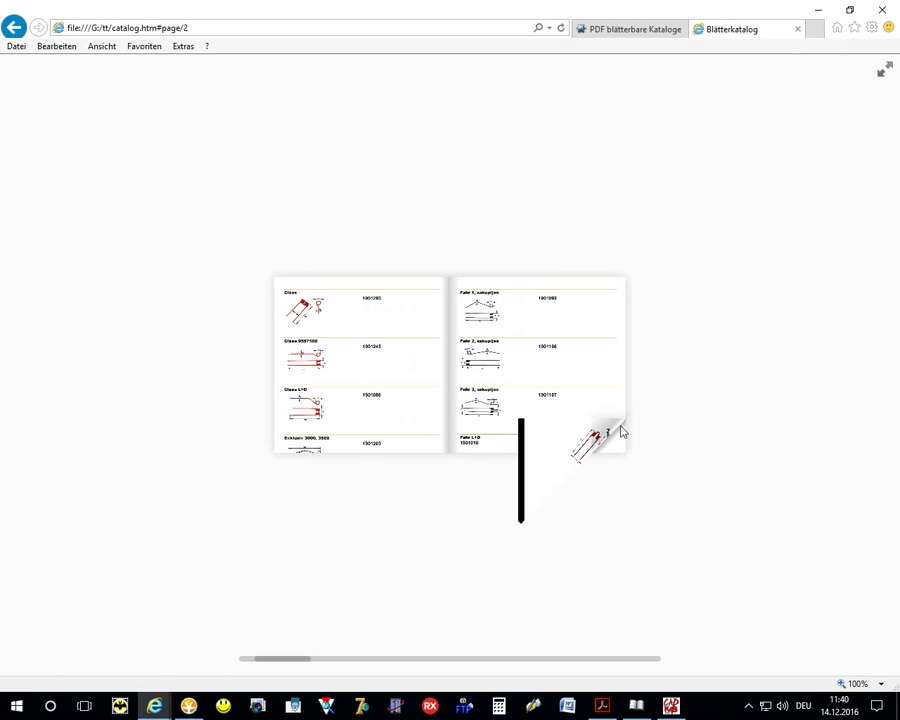
pyautogui.moveTo(565, 440)
pyautogui.mouseDown()
pyautogui.moveTo(361, 462)
pyautogui.moveTo(266, 448)
pyautogui.mouseUp()
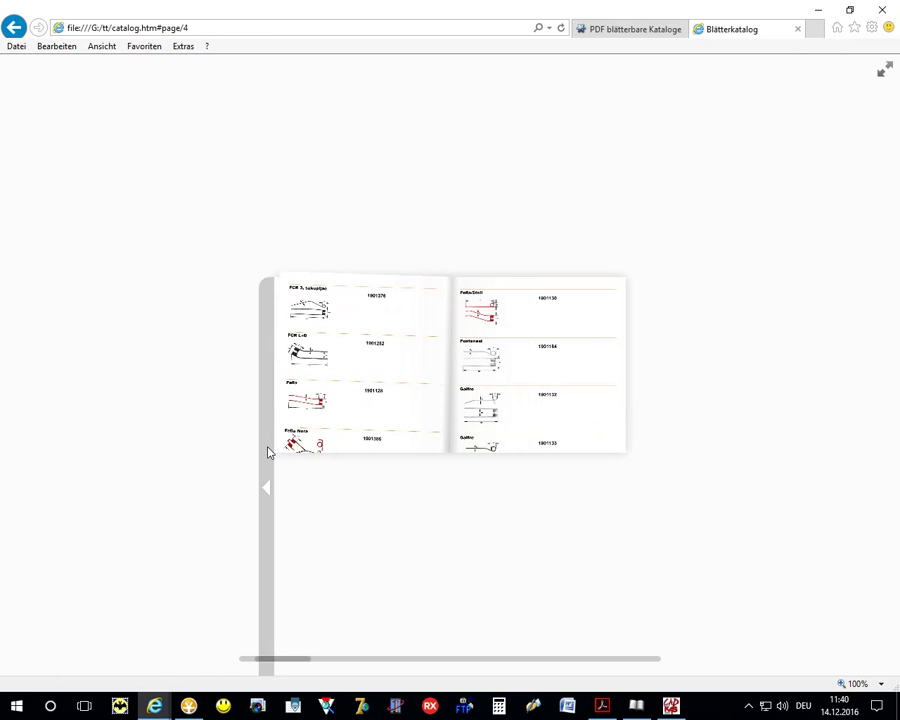
pyautogui.click(635, 482)
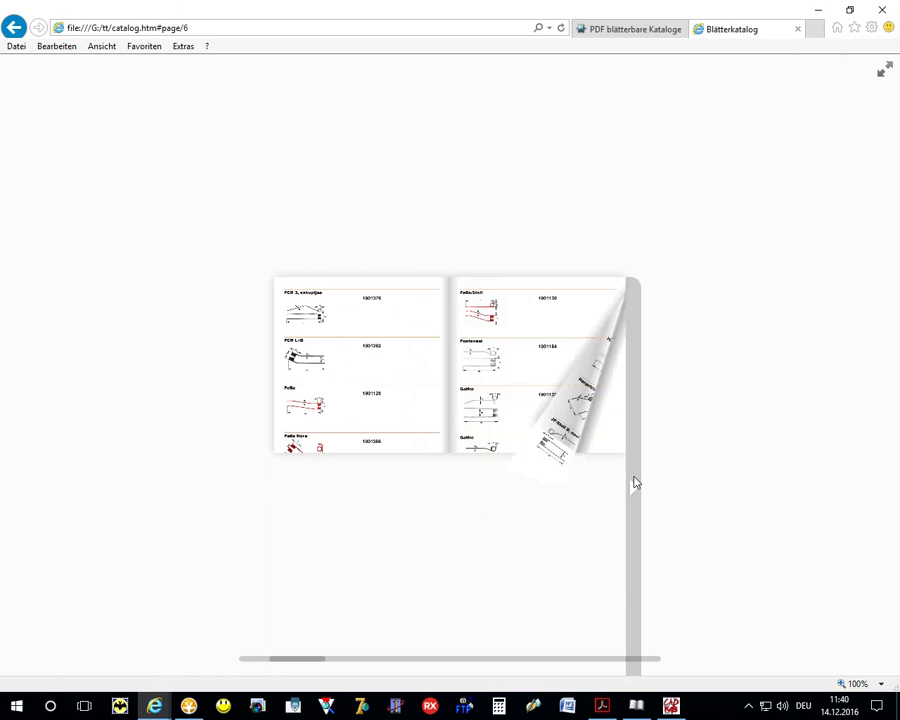
pyautogui.click(634, 483)
pyautogui.click(634, 483)
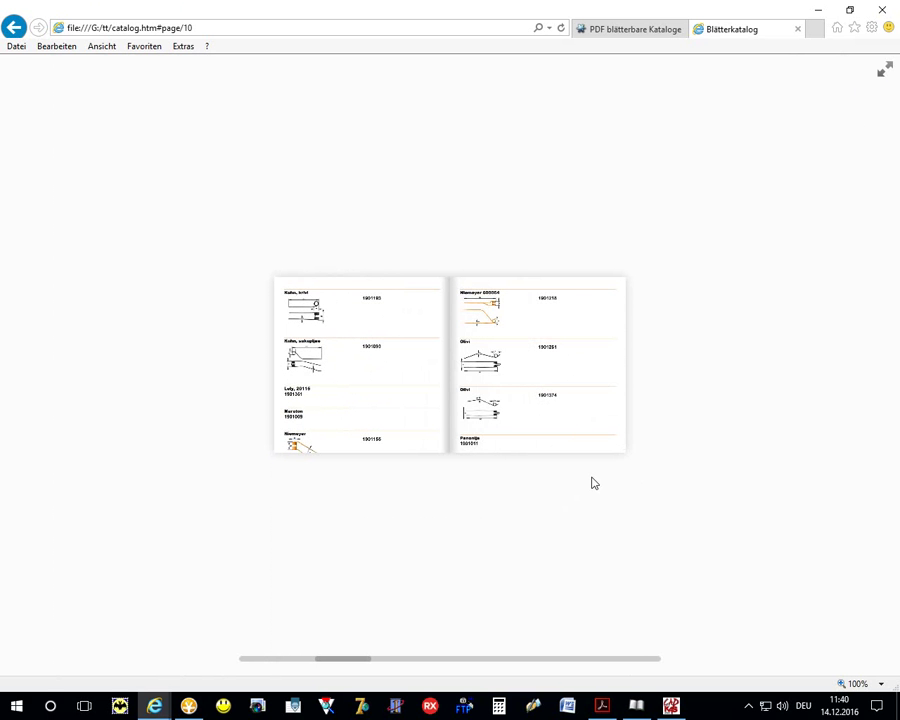
pyautogui.moveTo(607, 450)
pyautogui.mouseDown()
pyautogui.moveTo(462, 434)
pyautogui.moveTo(258, 478)
pyautogui.mouseUp()
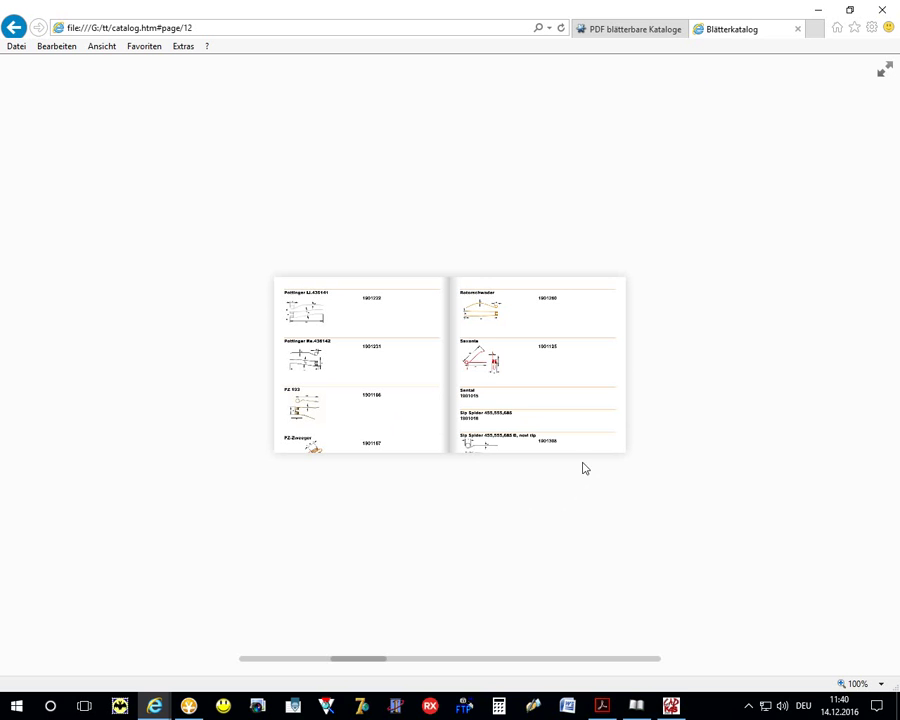
pyautogui.click(797, 29)
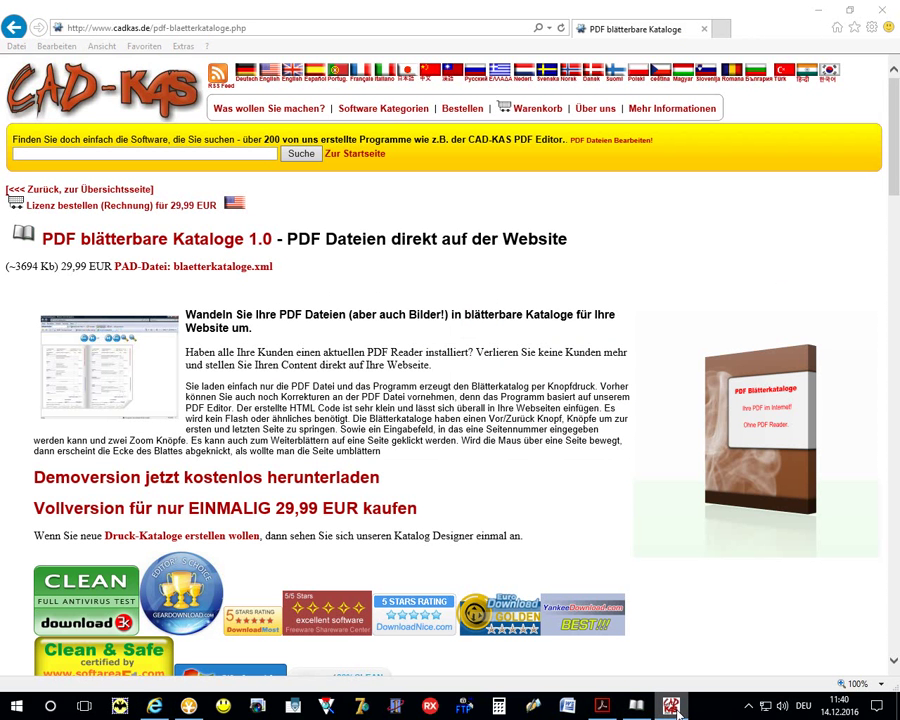
# Set the catalog height to 350 and regenerate into G:\tt at 150 DPI quality.
pyautogui.click(636, 706)
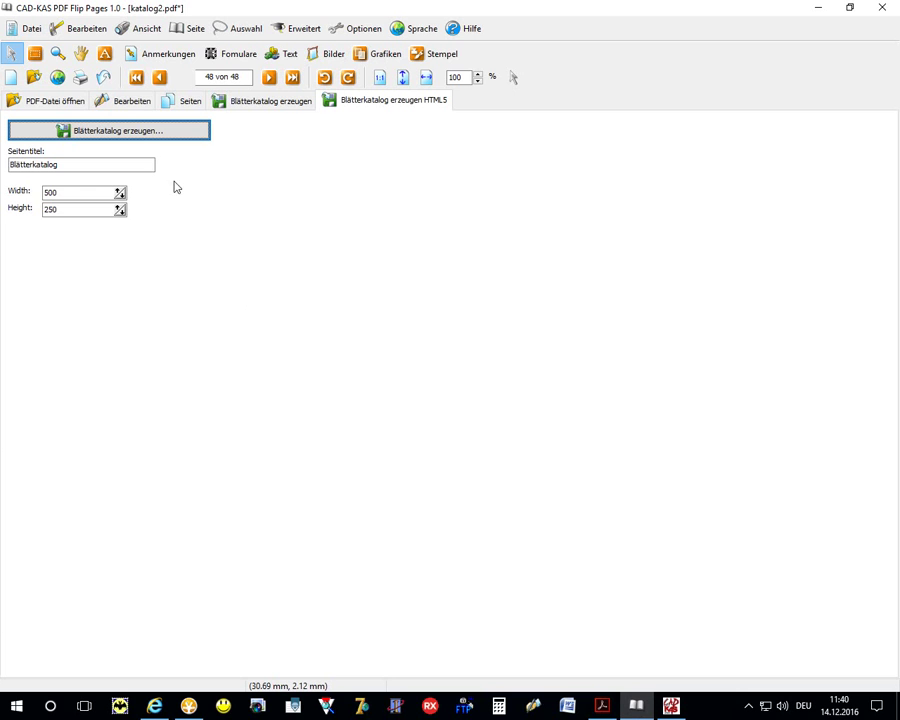
pyautogui.click(66, 209)
pyautogui.write('350')
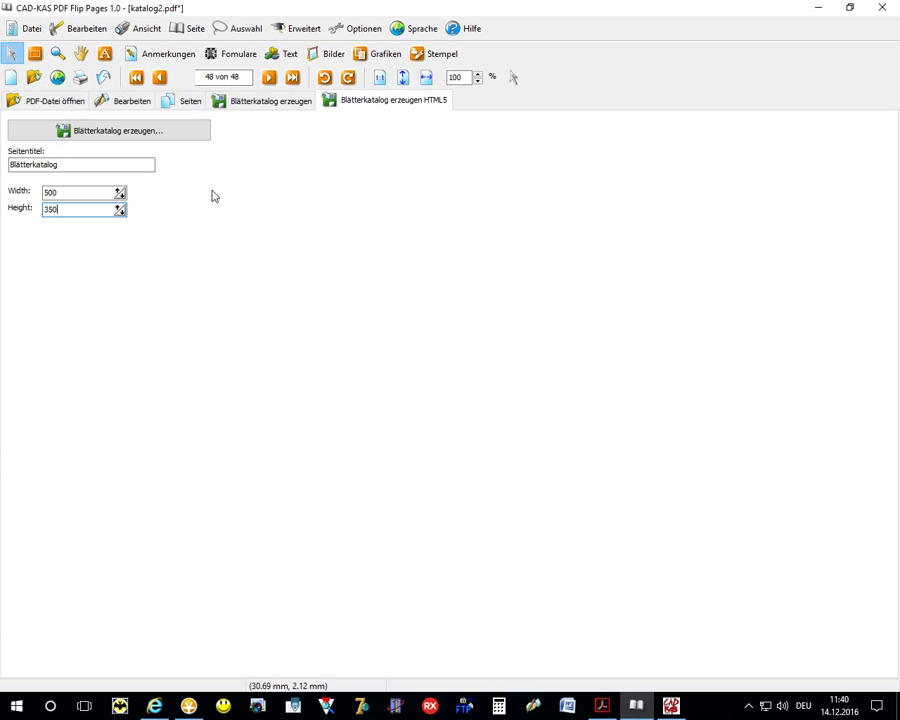
pyautogui.click(130, 136)
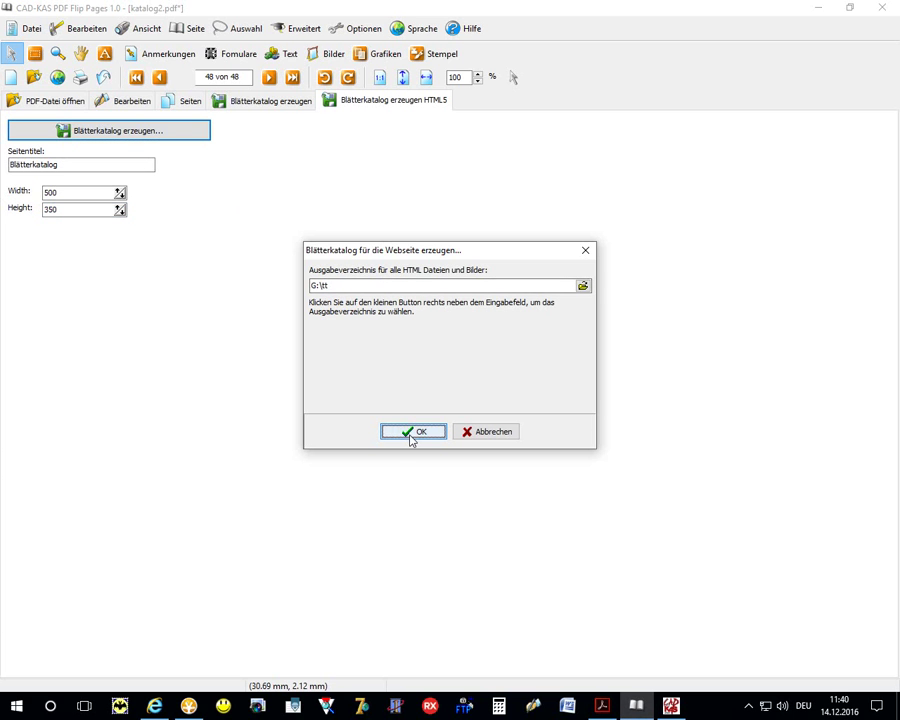
pyautogui.click(410, 432)
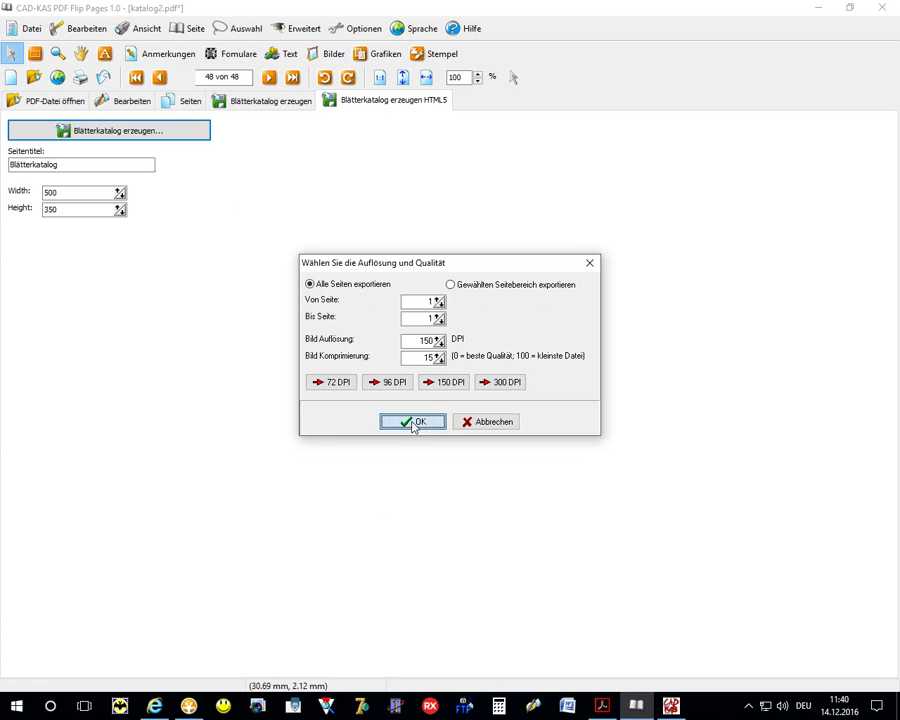
pyautogui.click(413, 424)
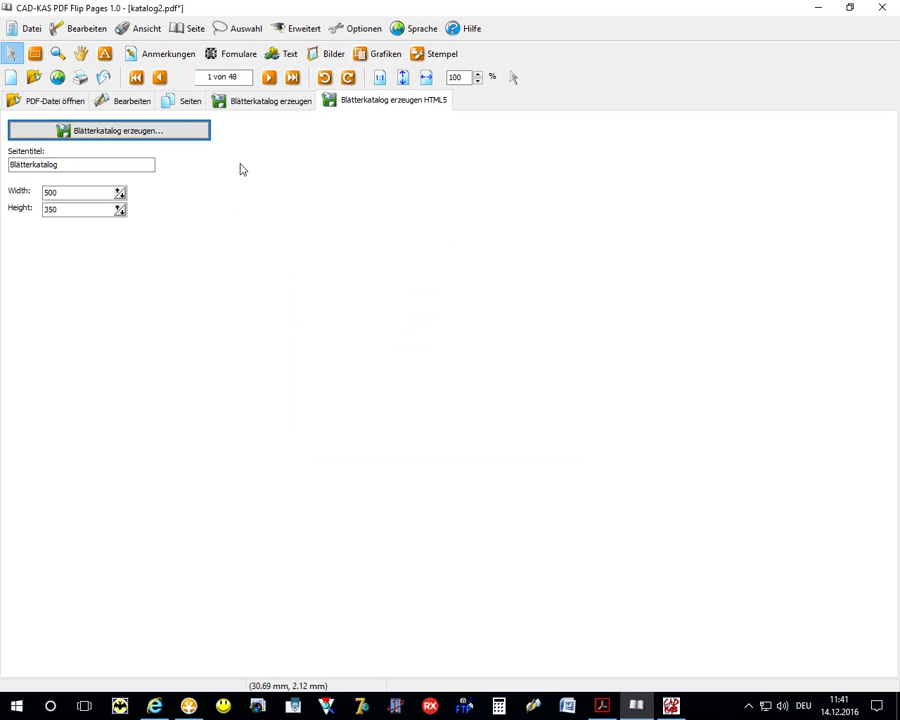
# Switch to the PDF pages view and back to the HTML5 settings, then bring up the Start menu.
pyautogui.click(141, 104)
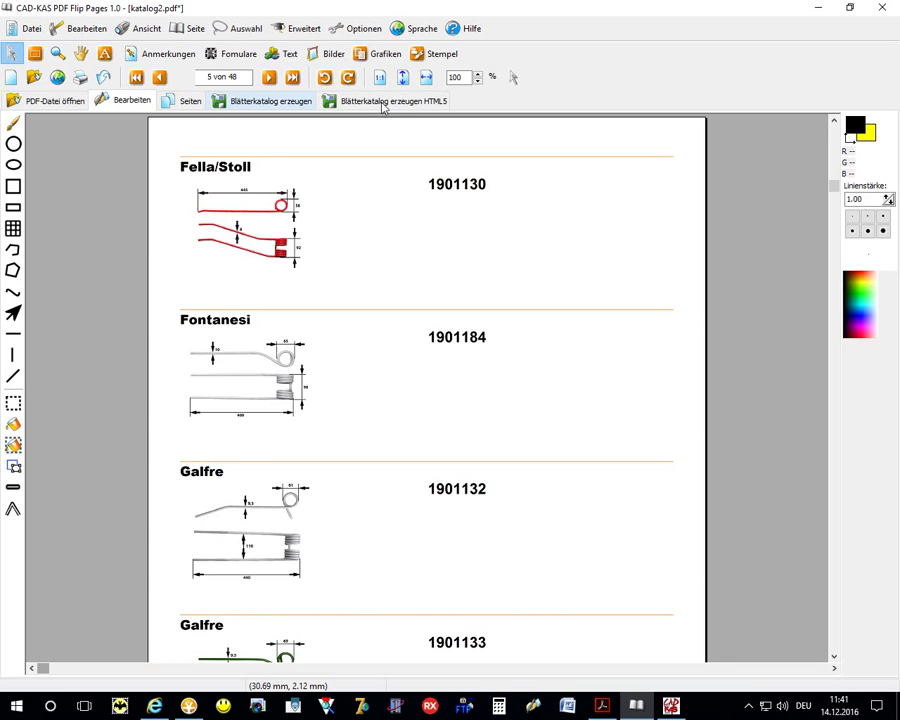
pyautogui.click(376, 110)
pyautogui.press('super')
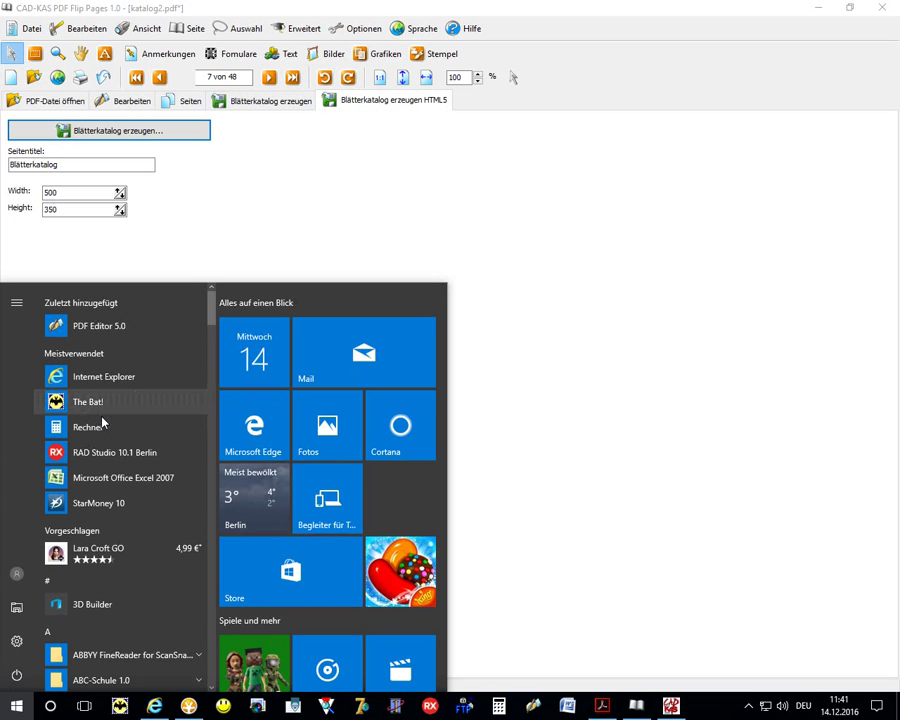
# Launch Calculator and enter 250 × 297.
pyautogui.click(102, 426)
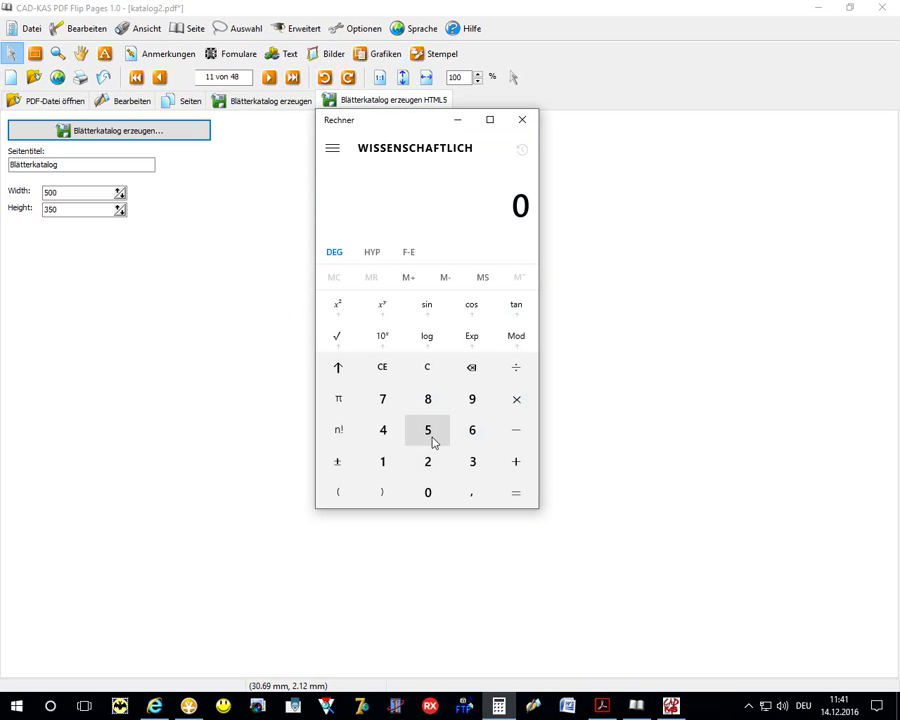
pyautogui.click(433, 436)
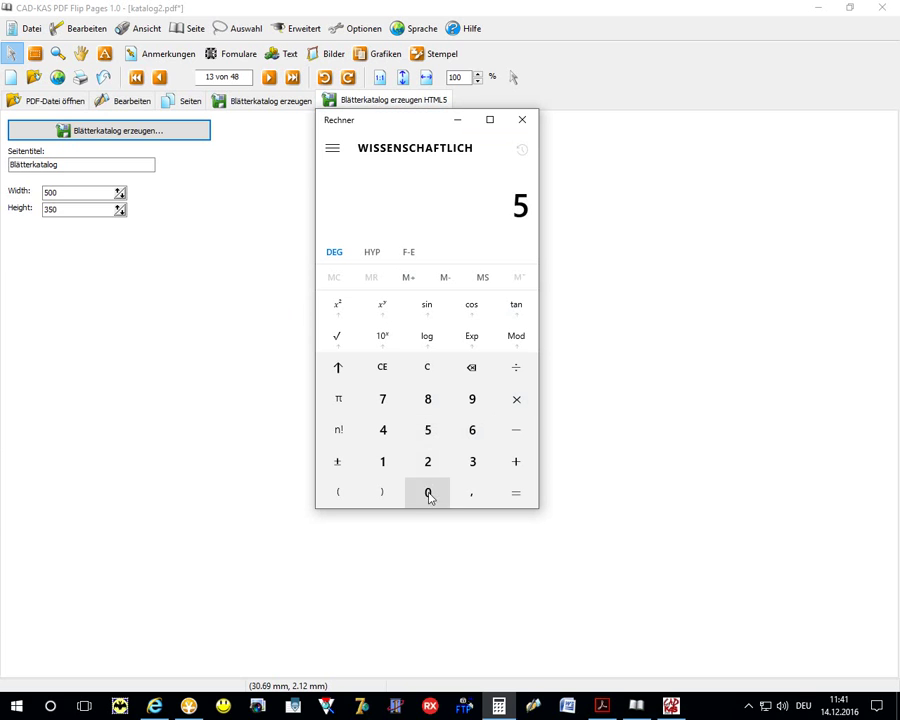
pyautogui.click(433, 377)
pyautogui.click(428, 461)
pyautogui.click(428, 430)
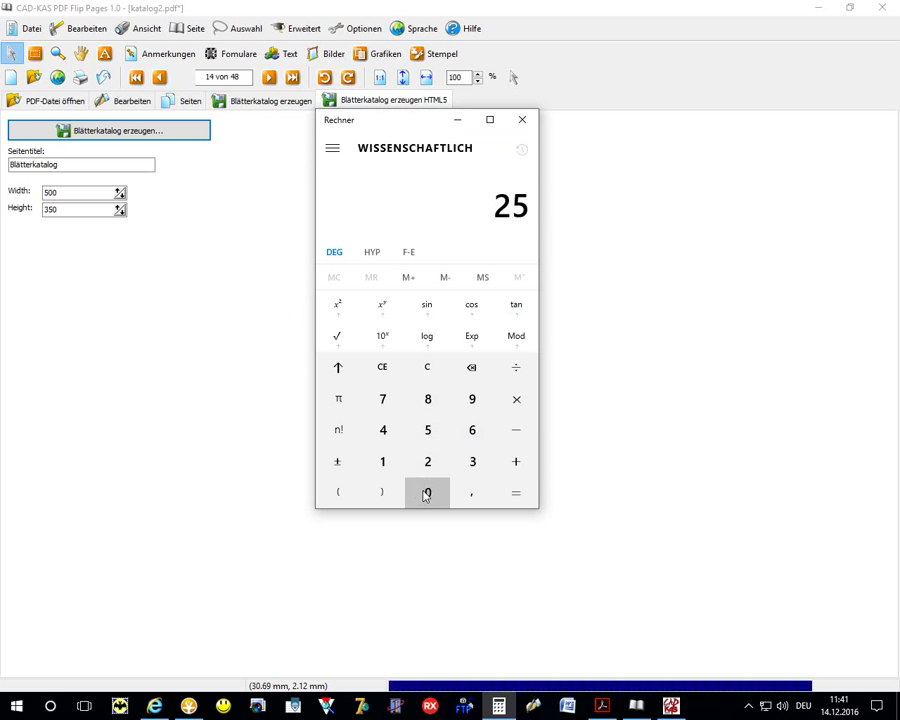
pyautogui.click(428, 492)
pyautogui.click(517, 400)
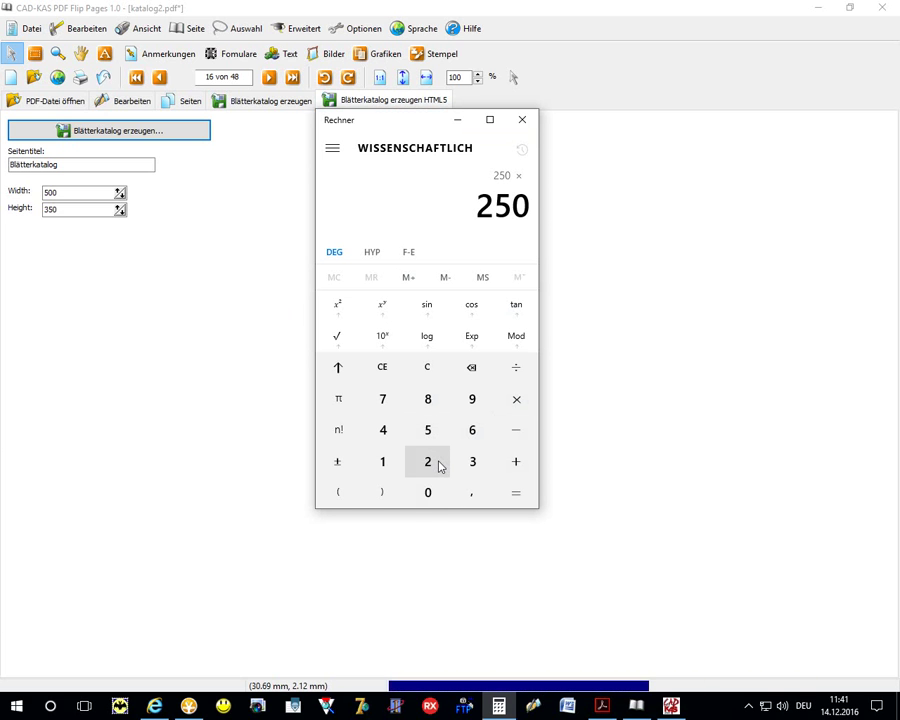
pyautogui.click(433, 465)
pyautogui.click(470, 401)
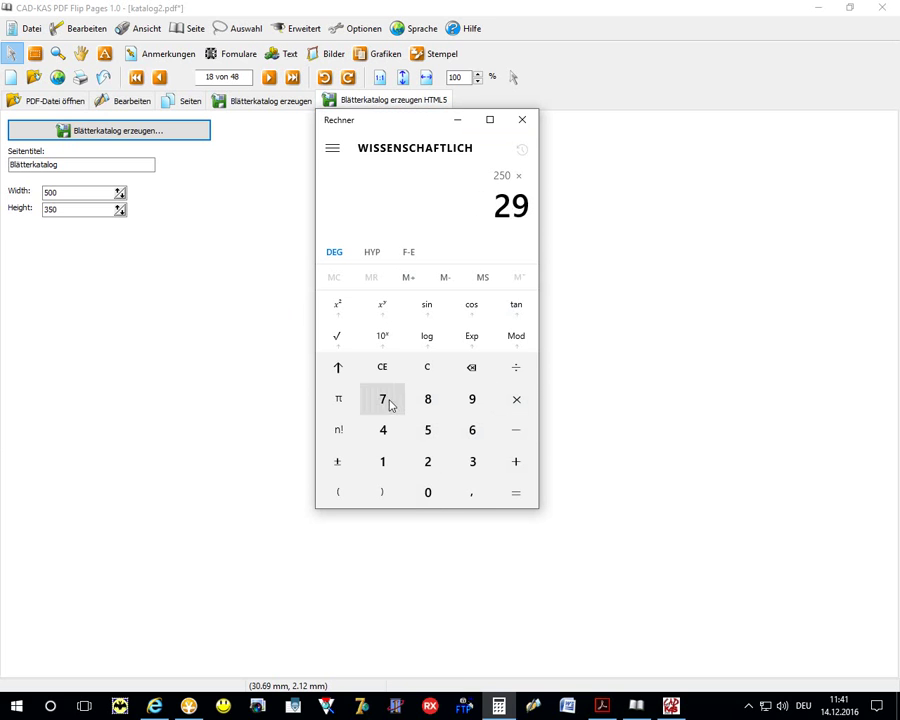
pyautogui.click(388, 402)
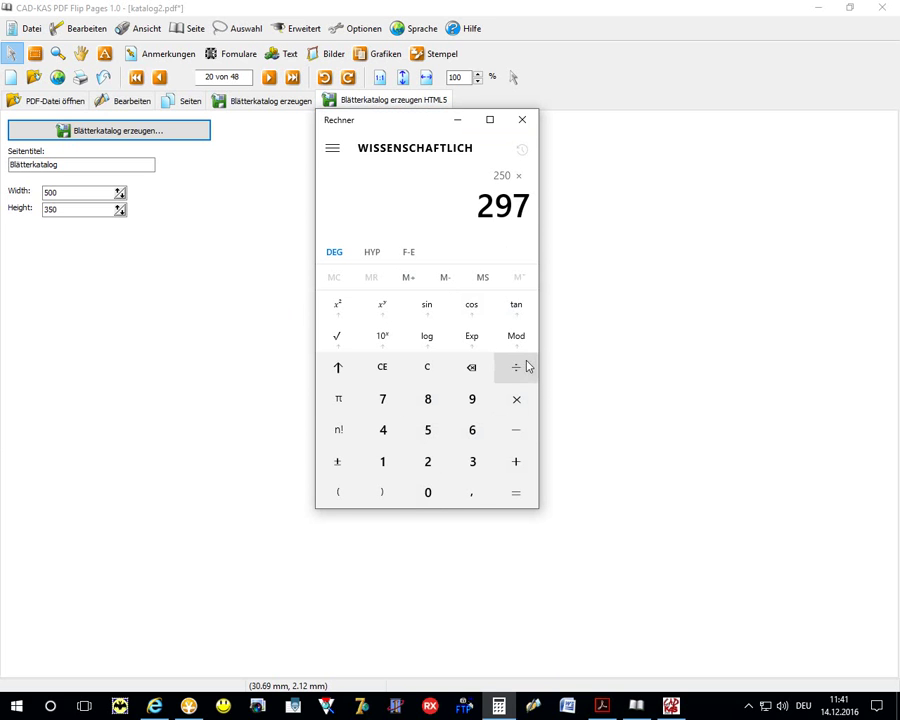
# Divide by 210 to get the result, about 353.57.
pyautogui.click(516, 367)
pyautogui.click(427, 461)
pyautogui.click(382, 461)
pyautogui.click(428, 492)
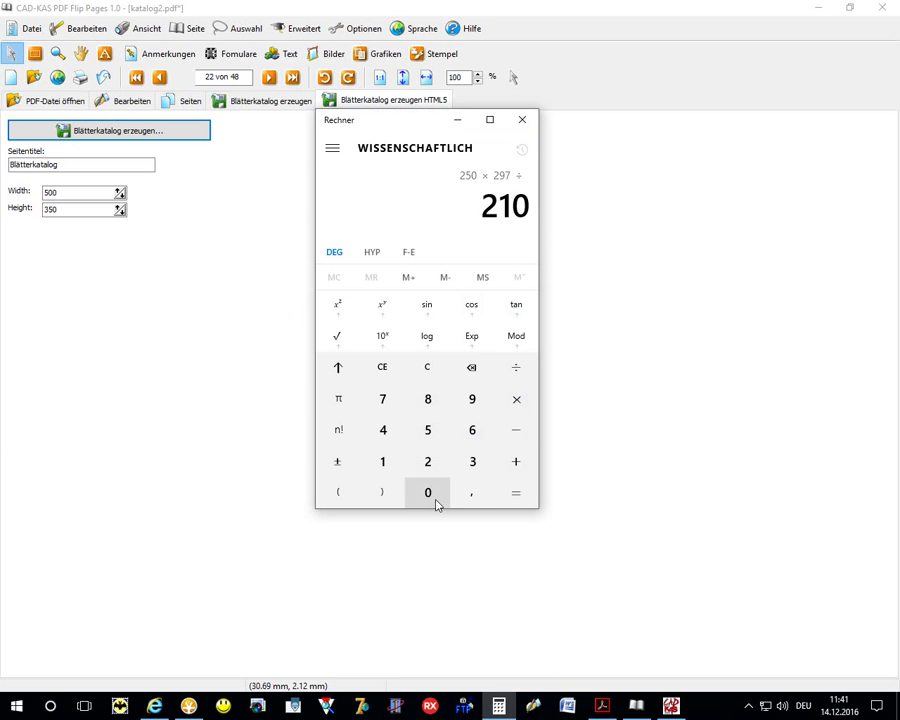
pyautogui.click(510, 502)
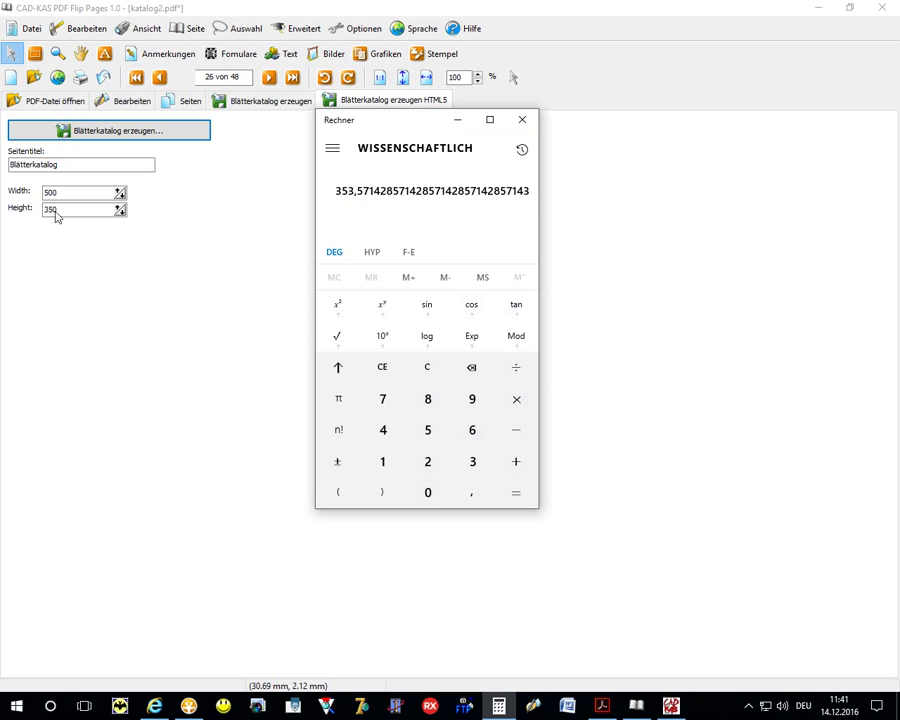
# Close Calculator and the Edge page that failed to open catalog.htm.
pyautogui.click(521, 120)
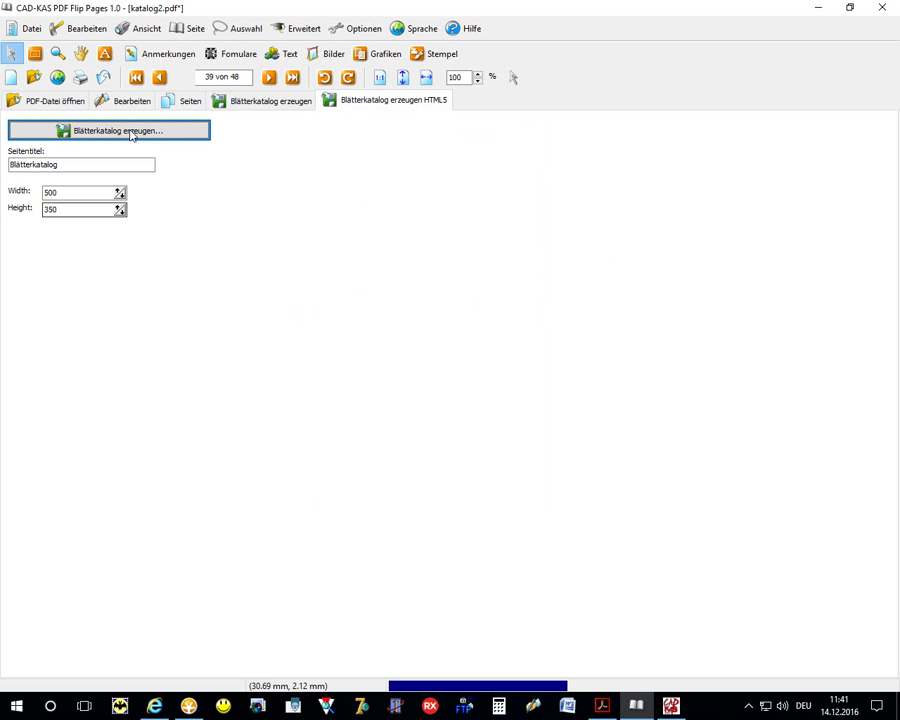
pyautogui.scroll(-10, 455, 375)
pyautogui.scroll(-5, 536, 478)
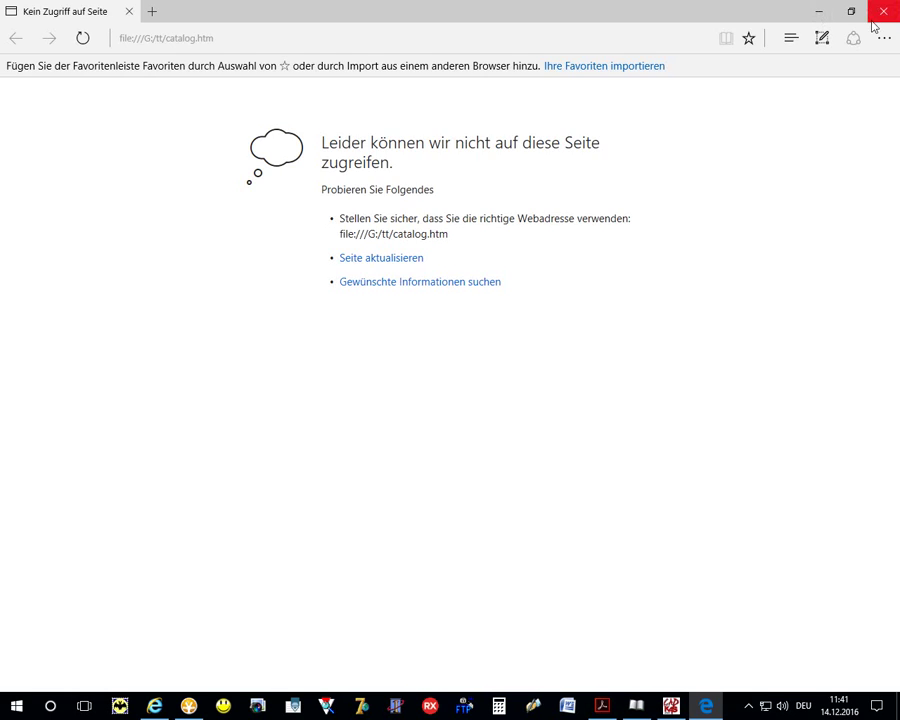
pyautogui.click(881, 11)
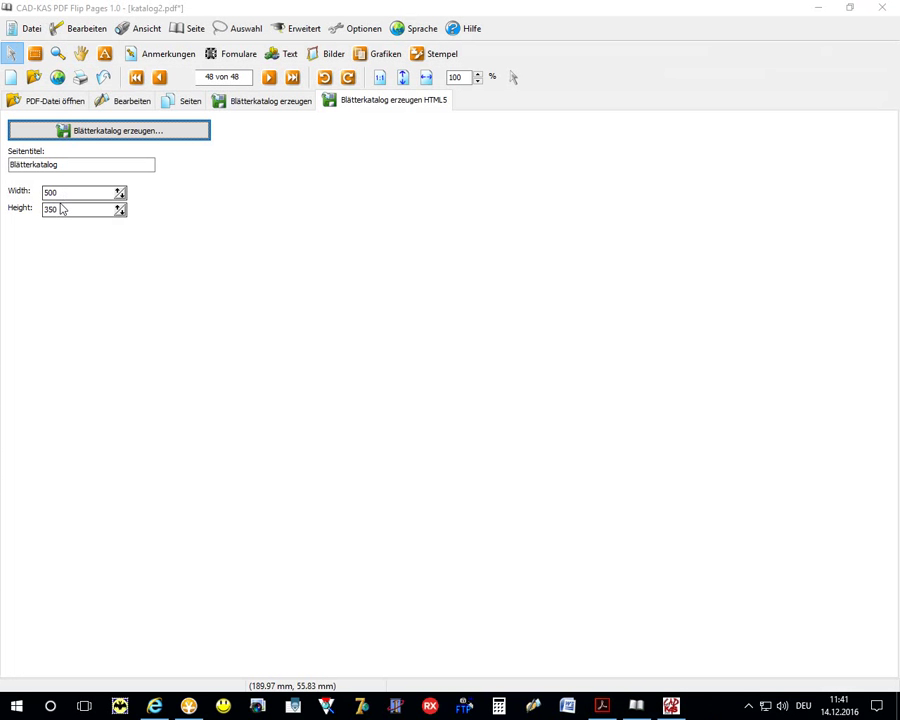
# From Salamander, open G:\tt\catalog.htm with Internet Explorer via Öffnen mit.
pyautogui.click(57, 222)
pyautogui.hotkey('alt', 'Tab')
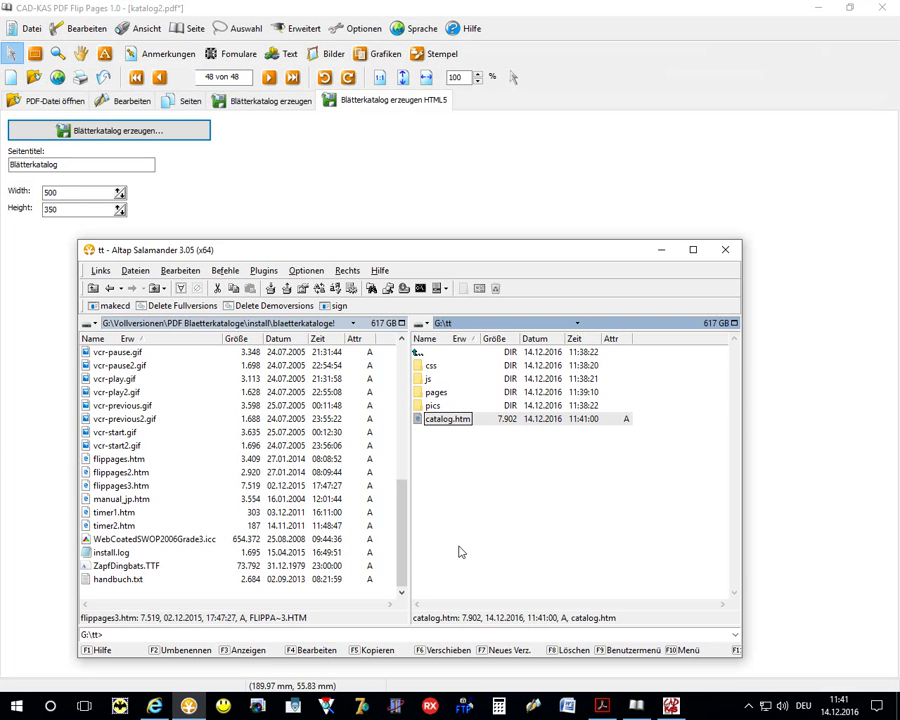
pyautogui.rightClick(457, 426)
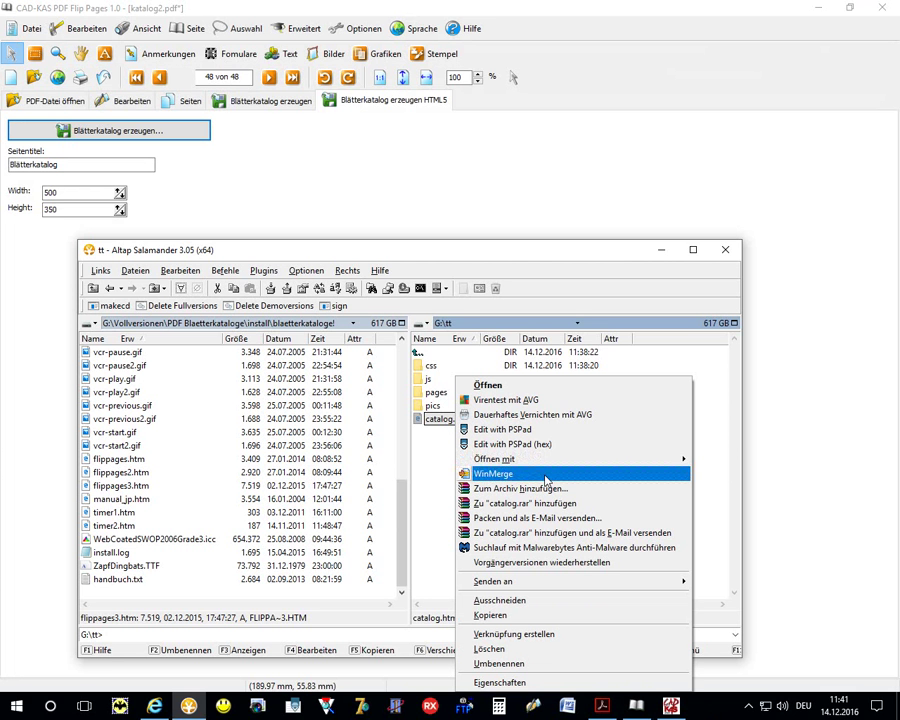
pyautogui.moveTo(555, 458)
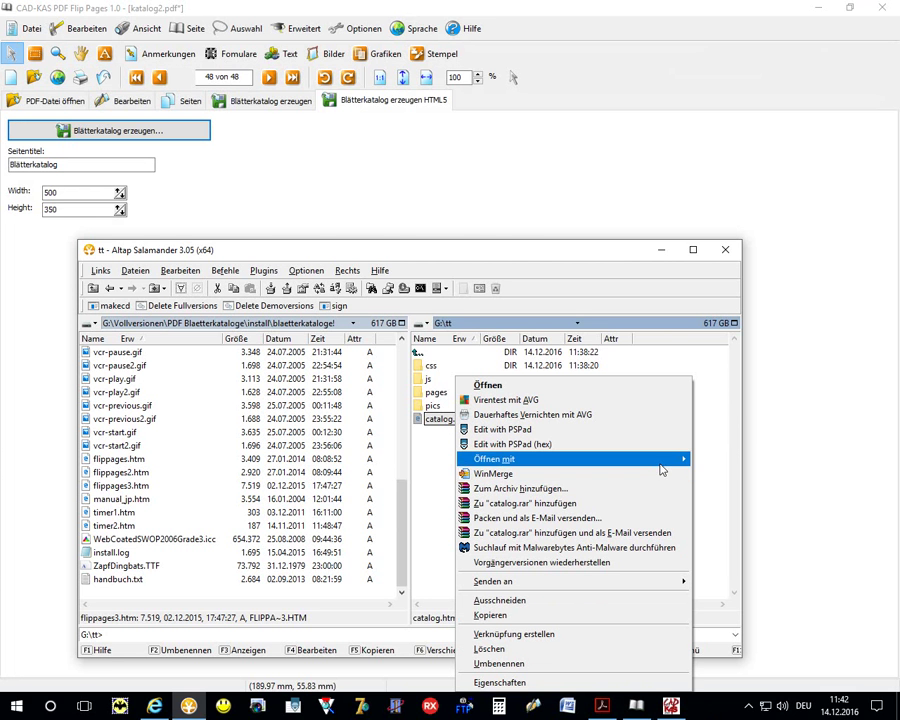
pyautogui.click(731, 491)
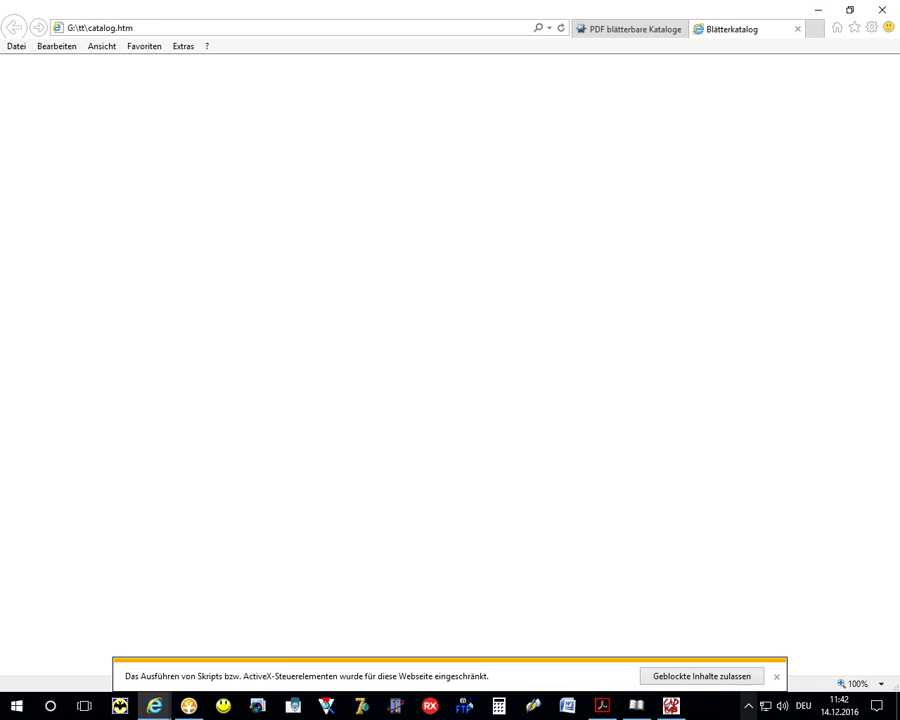
# Allow the blocked content, flip to the page 6 spread, and zoom in and back out.
pyautogui.click(737, 677)
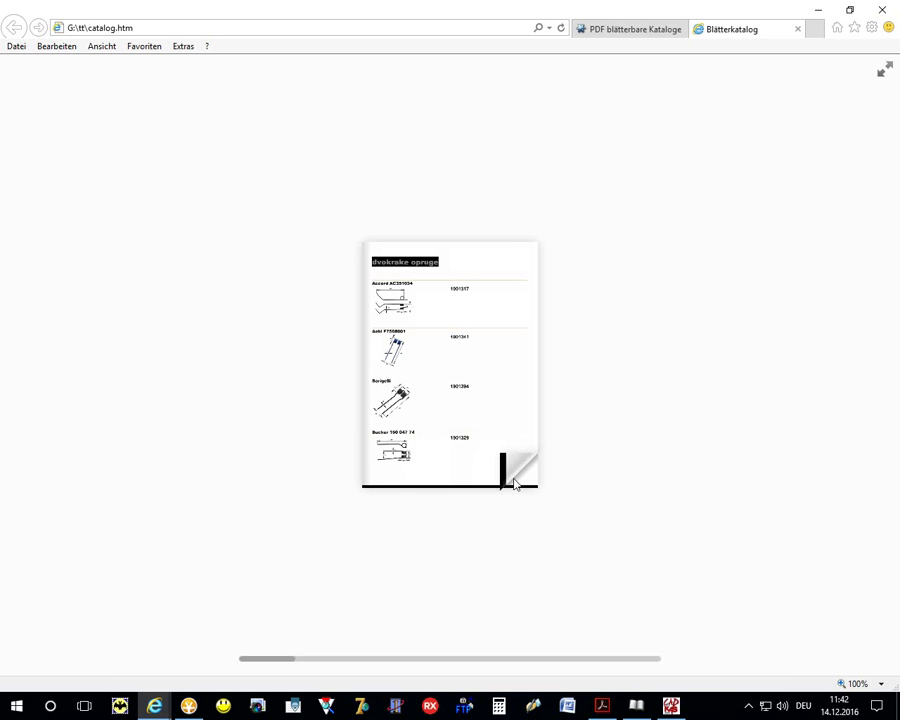
pyautogui.moveTo(514, 482)
pyautogui.mouseDown()
pyautogui.moveTo(336, 461)
pyautogui.moveTo(203, 464)
pyautogui.mouseUp()
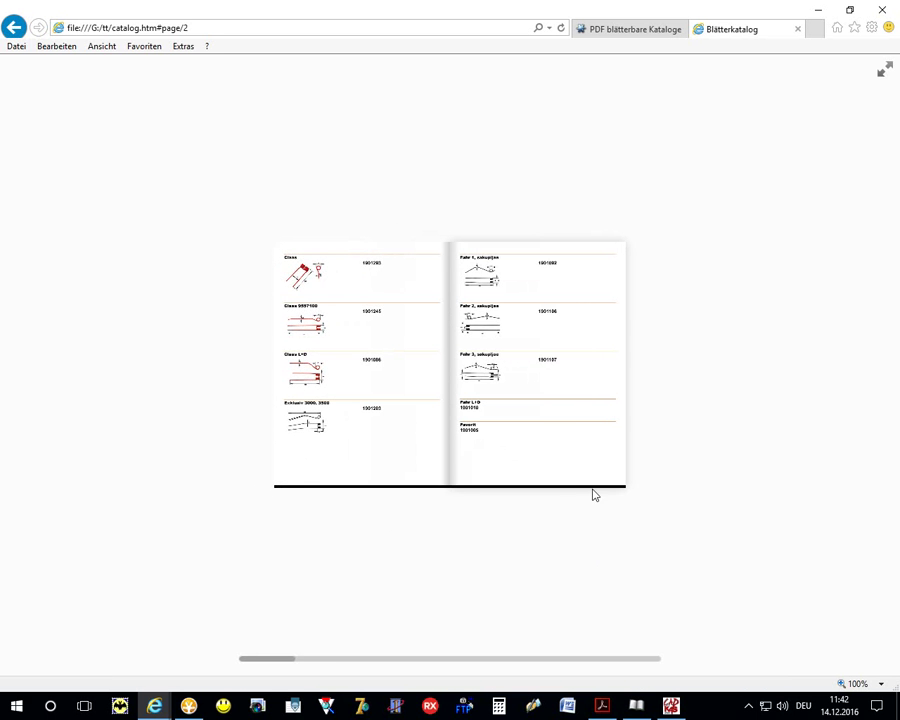
pyautogui.moveTo(617, 485); pyautogui.dragTo(500, 462)
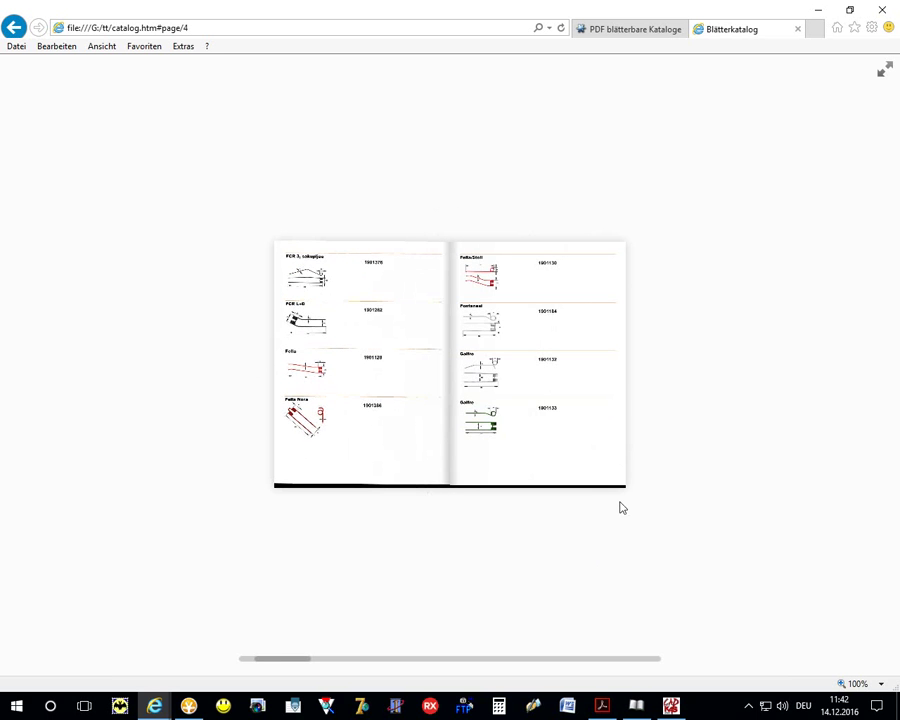
pyautogui.moveTo(603, 476); pyautogui.dragTo(384, 476)
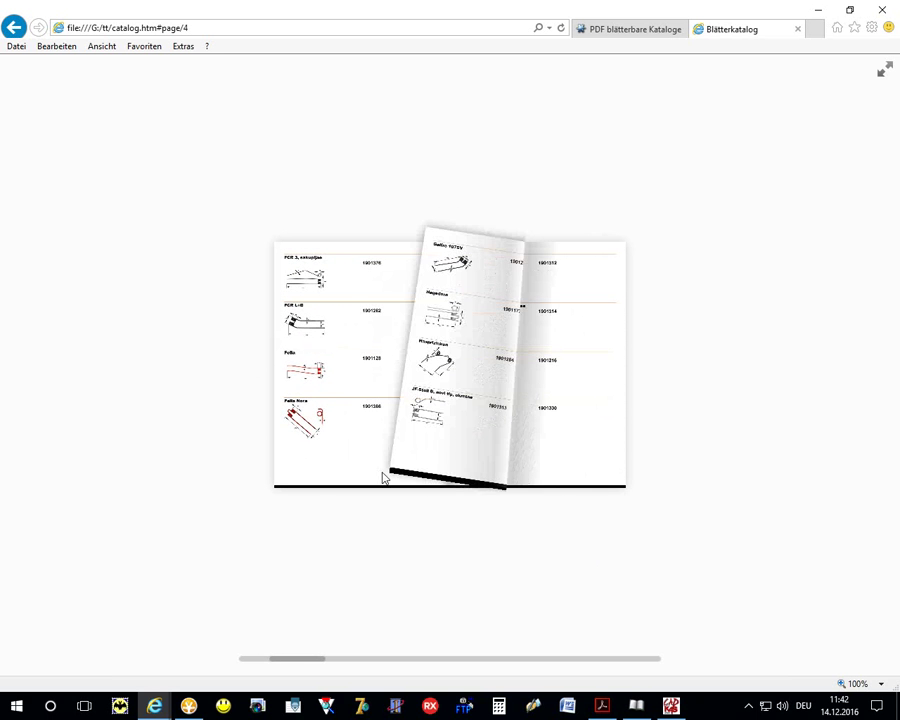
pyautogui.click(528, 356)
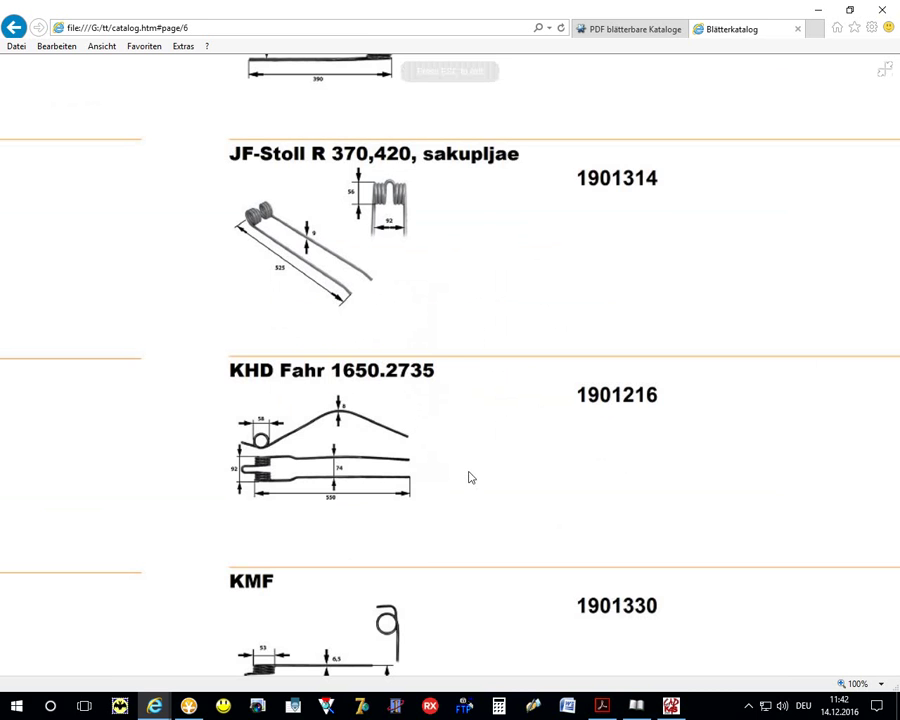
pyautogui.click(484, 362)
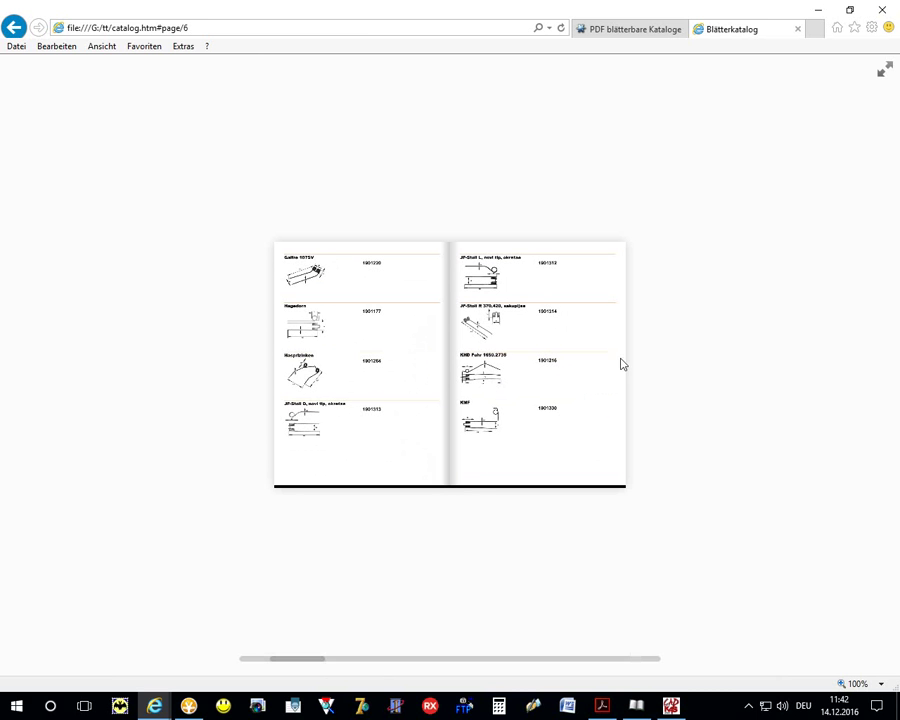
# Flip on to page 12, slide ahead to page 24, then close the preview tab.
pyautogui.click(635, 474)
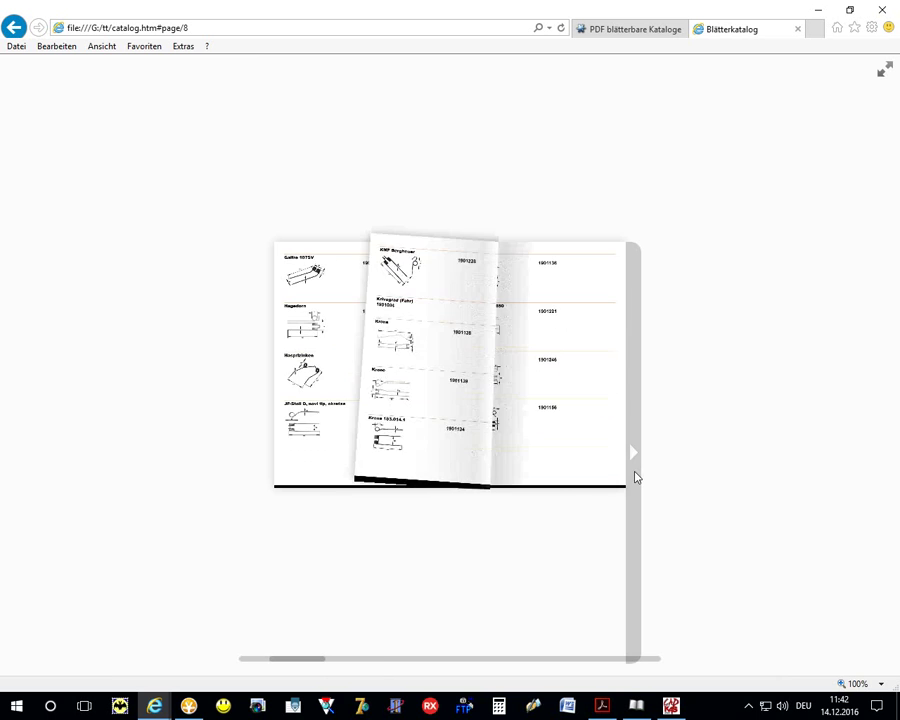
pyautogui.click(635, 476)
pyautogui.click(635, 479)
pyautogui.click(884, 75)
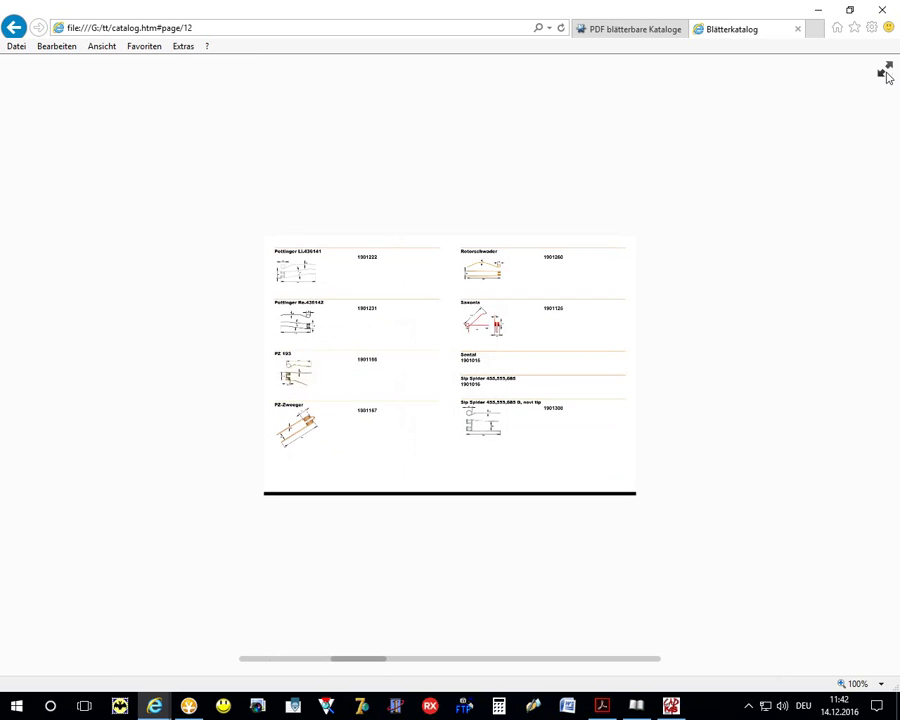
pyautogui.click(886, 78)
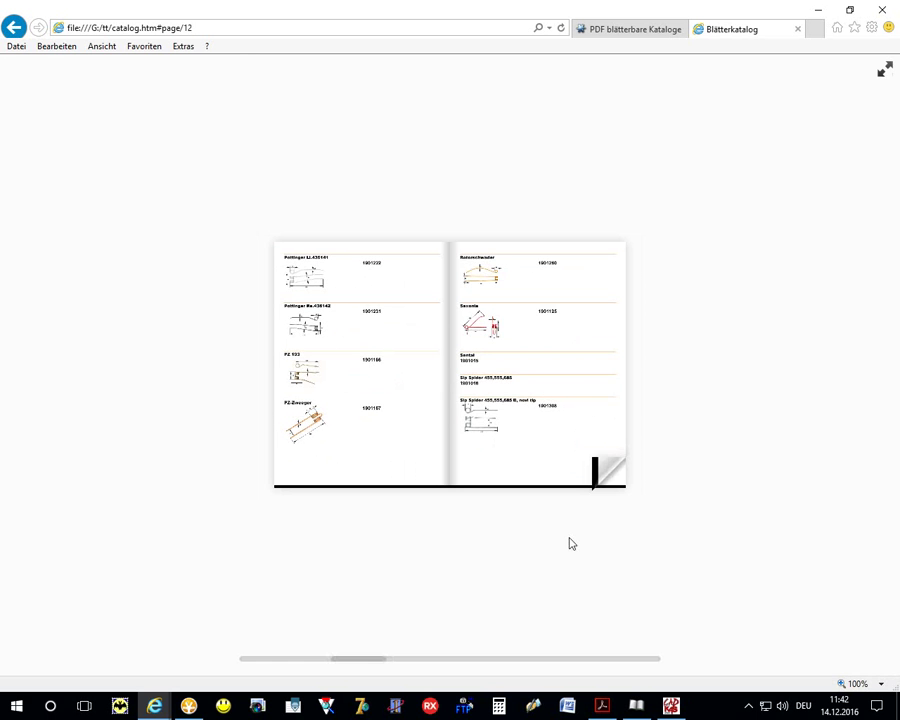
pyautogui.moveTo(388, 672); pyautogui.dragTo(463, 668)
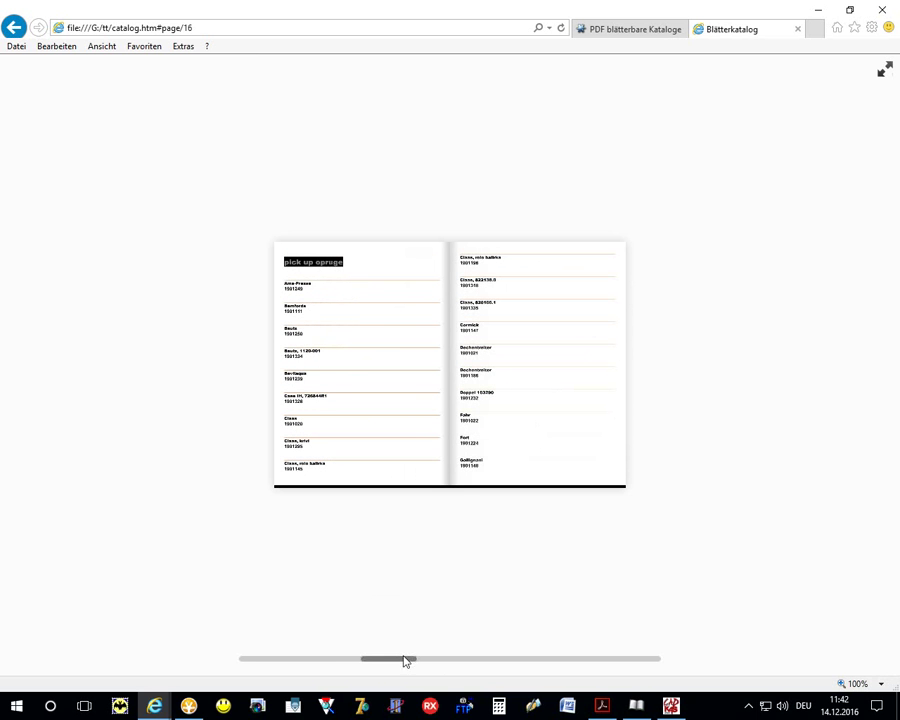
pyautogui.moveTo(405, 661); pyautogui.dragTo(466, 658)
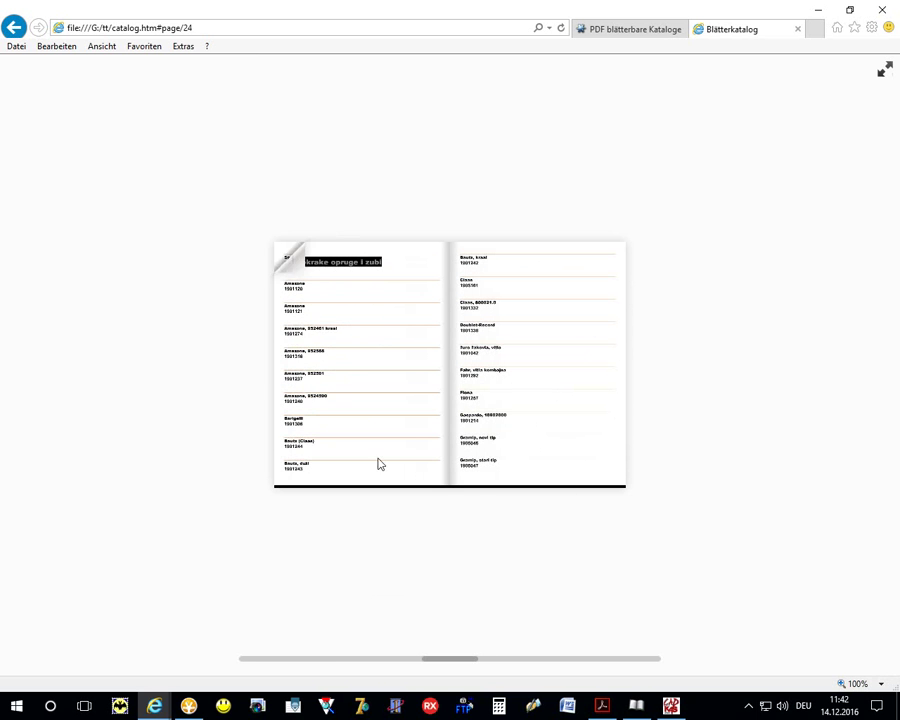
pyautogui.click(798, 31)
# Minimize the browser and set the catalog size to width 1000 and height 700.
pyautogui.click(826, 9)
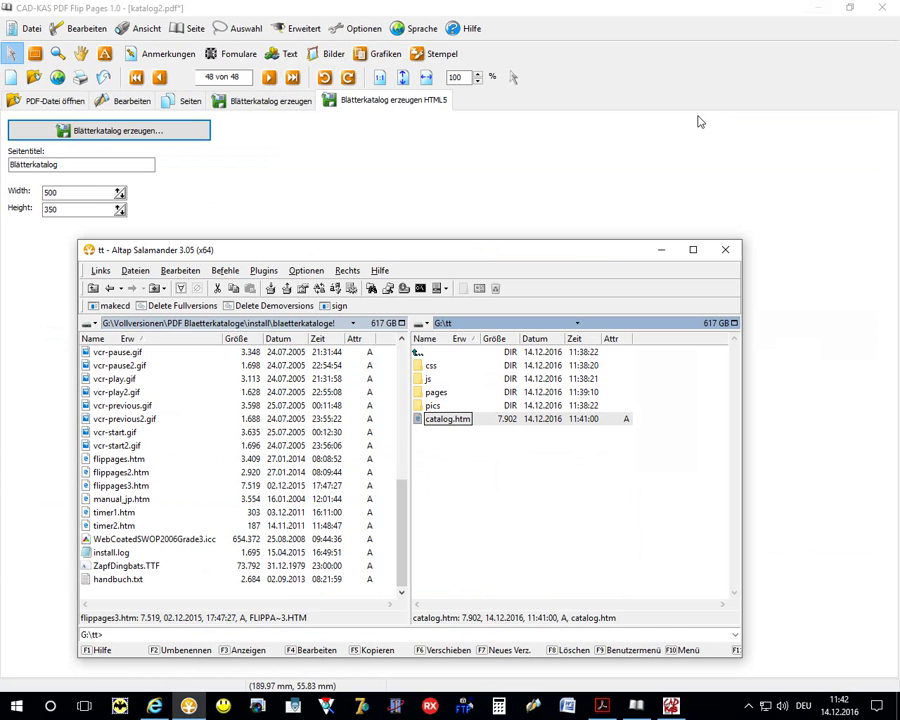
pyautogui.click(80, 191)
pyautogui.doubleClick(76, 193)
pyautogui.write('100')
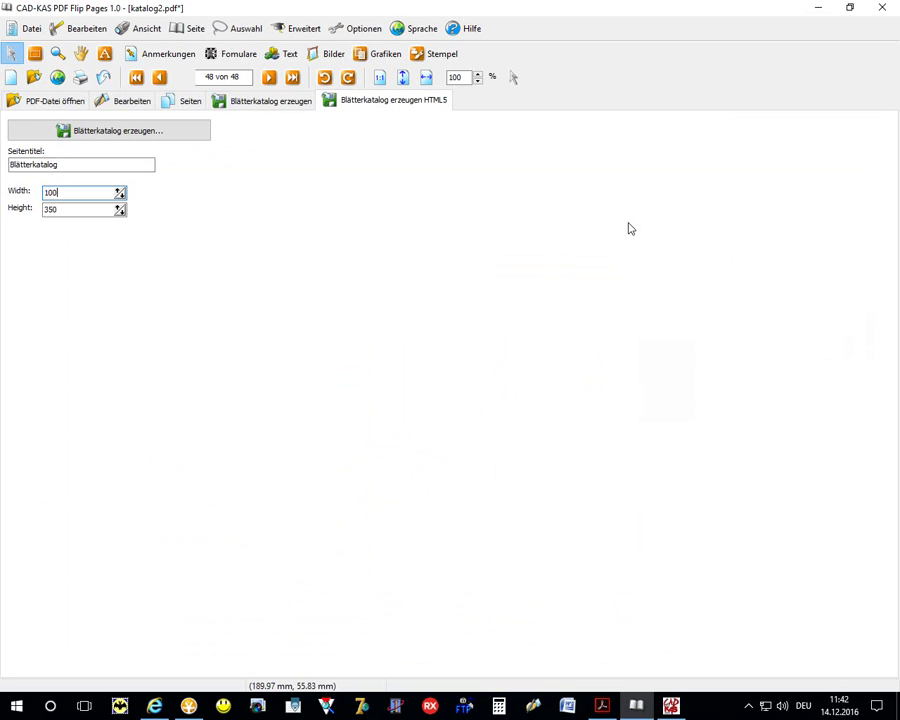
pyautogui.click(93, 194)
pyautogui.write('0')
# Generate the flip catalog into G:\tt, exporting all pages at 150 DPI.
pyautogui.click(103, 135)
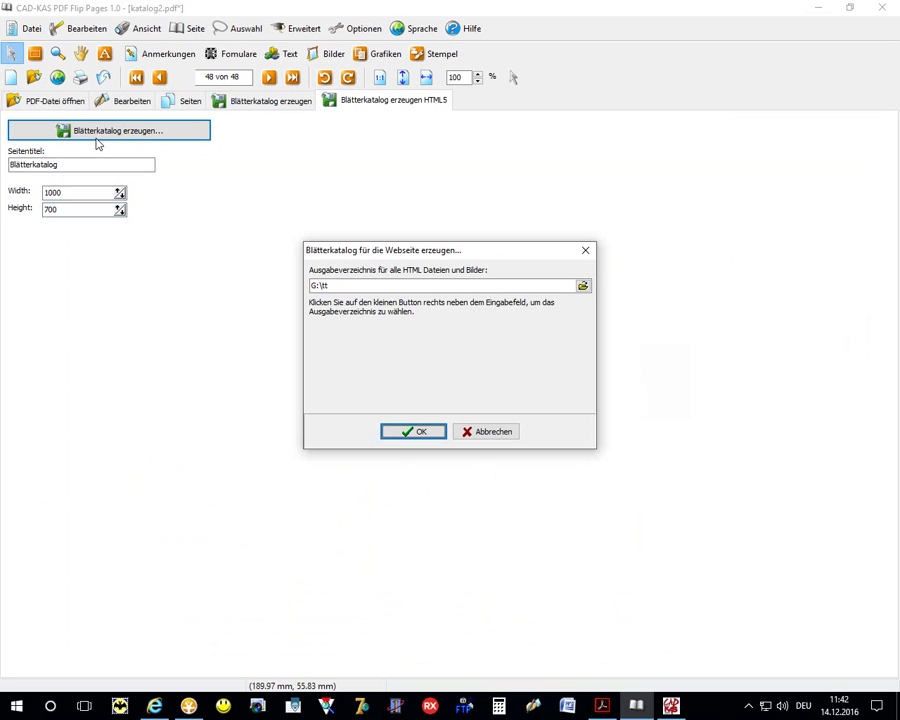
pyautogui.click(428, 430)
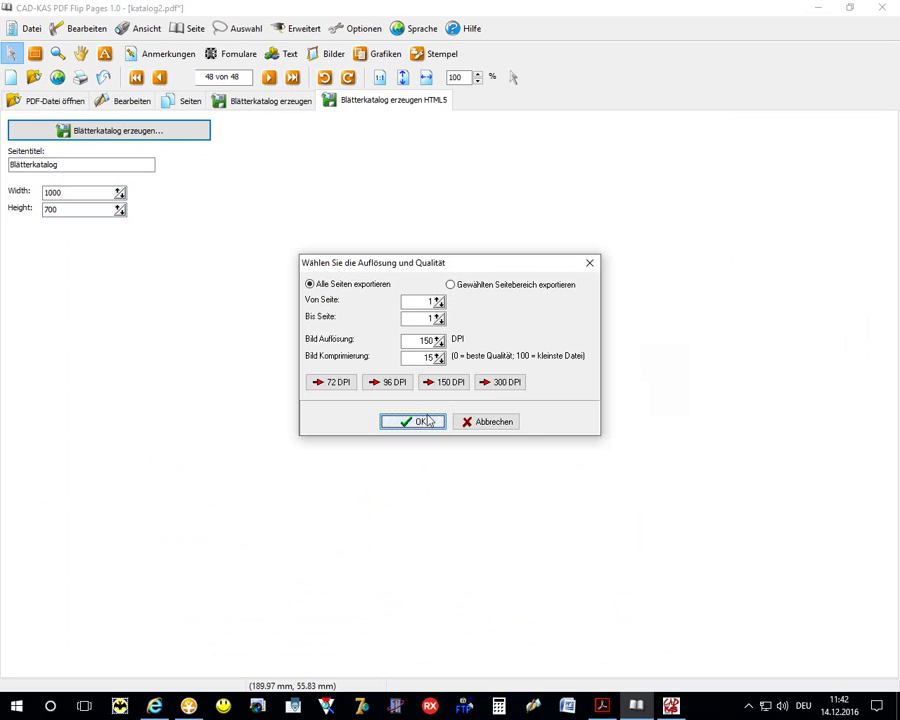
pyautogui.click(428, 421)
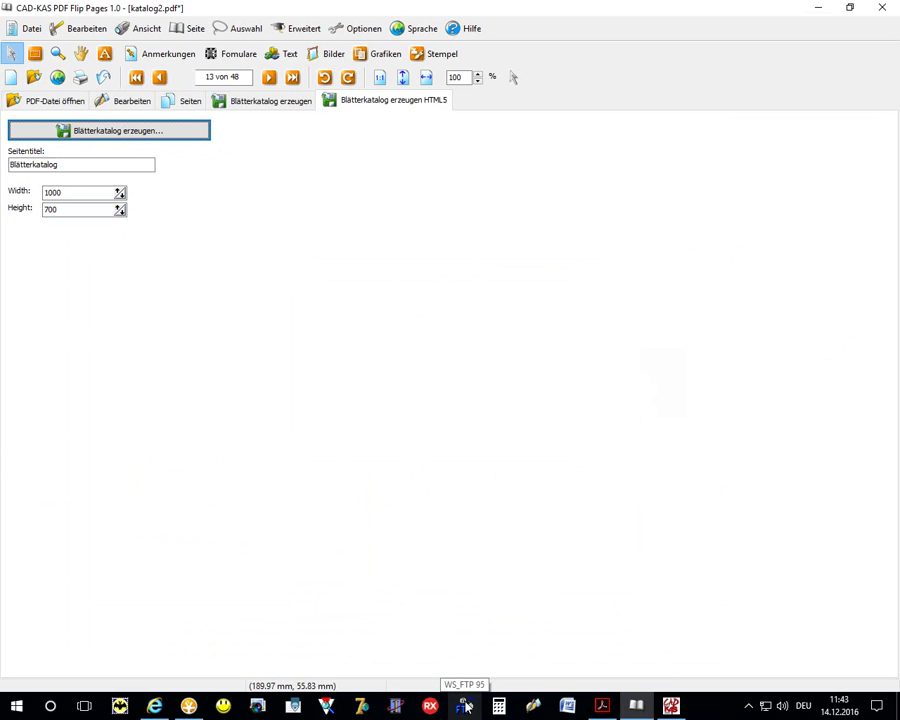
pyautogui.moveTo(197, 716)
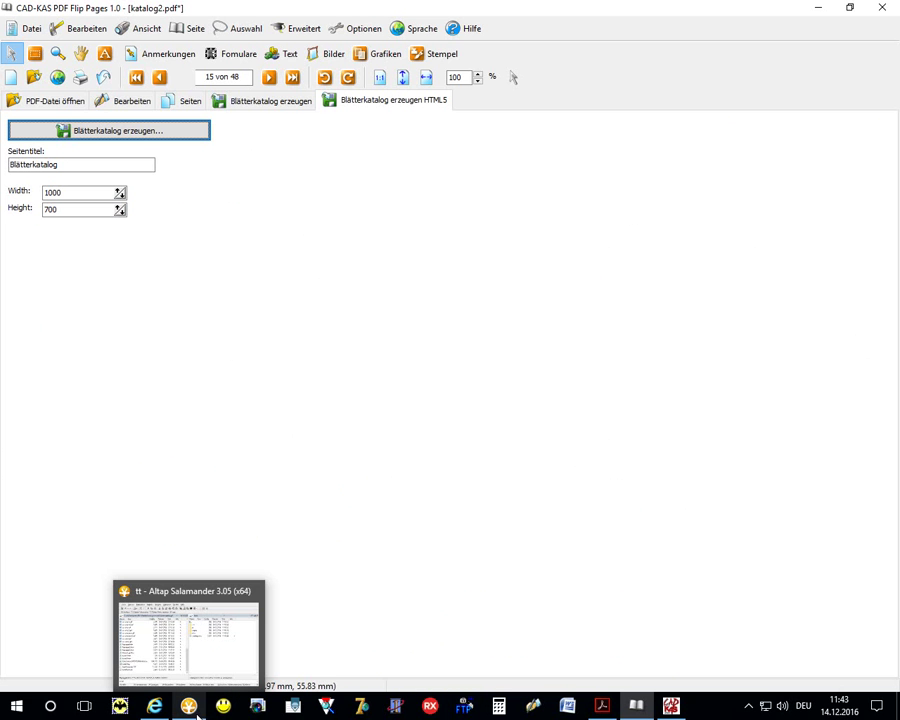
# Cancel the WS_FTP LE session properties and close the FTP client.
pyautogui.click(466, 714)
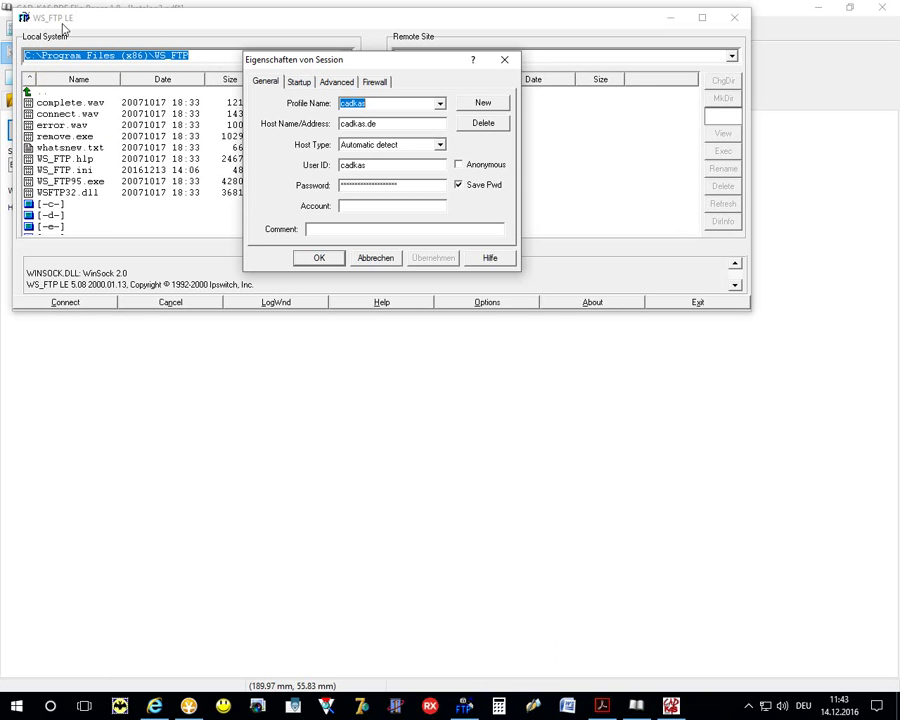
pyautogui.click(378, 259)
pyautogui.click(734, 17)
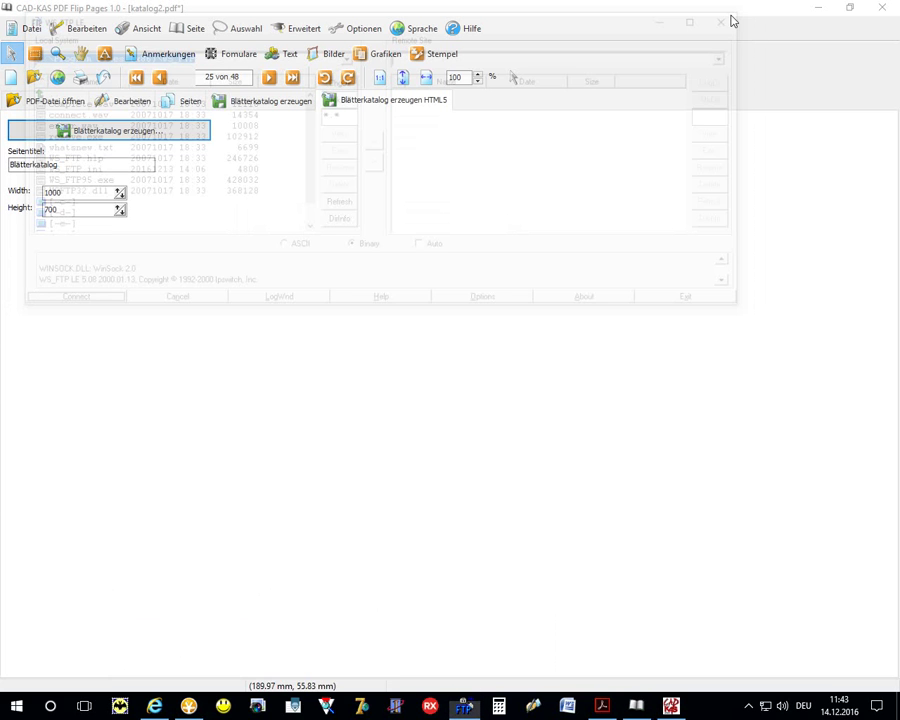
pyautogui.click(16, 706)
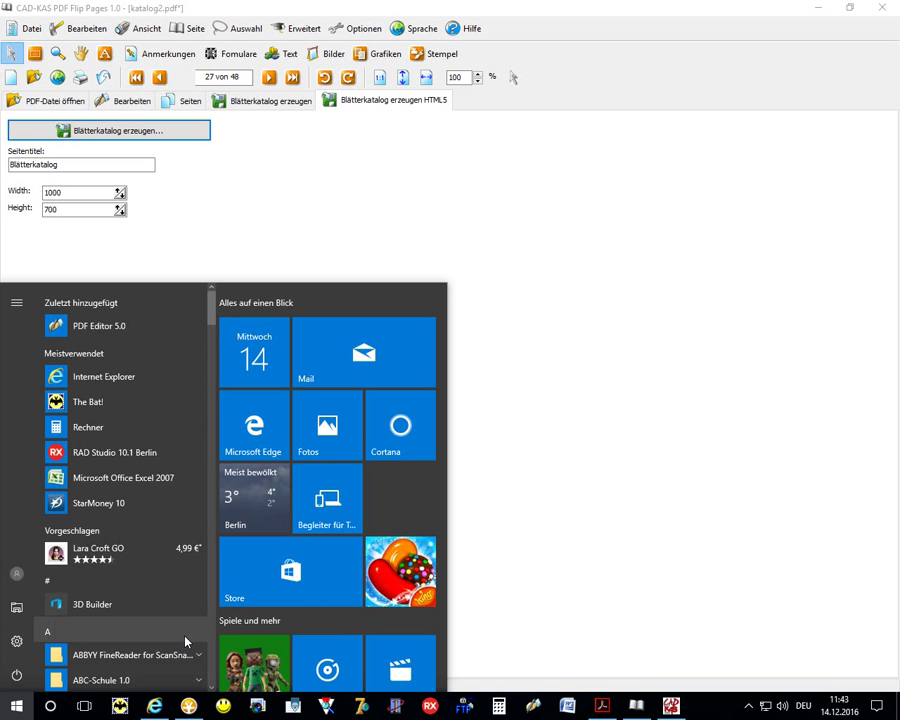
# Search 'fil' in the Start menu and launch FileZilla.
pyautogui.write('fil')
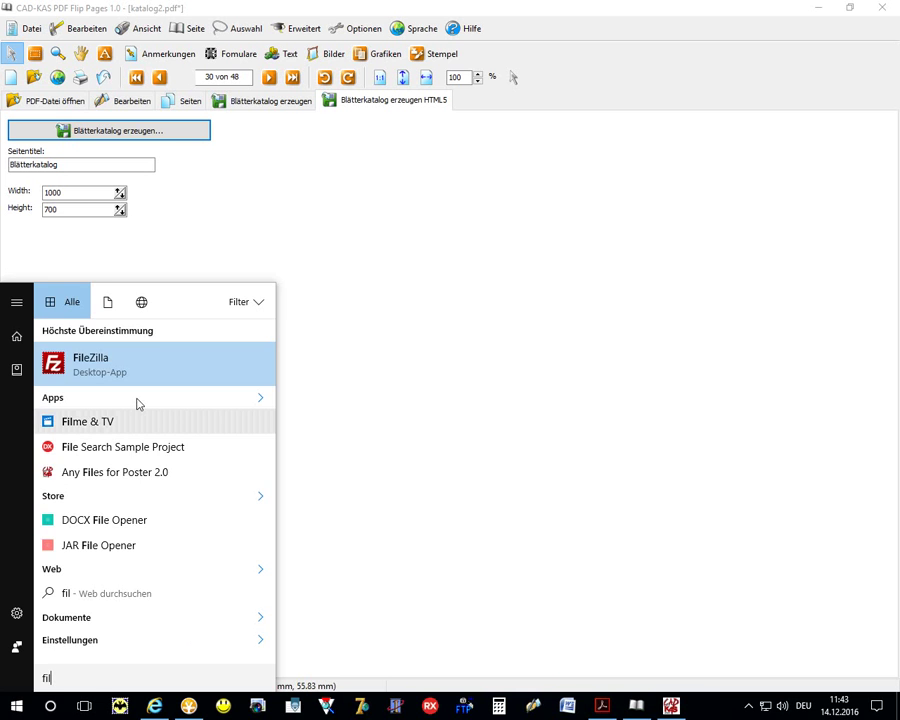
pyautogui.click(109, 365)
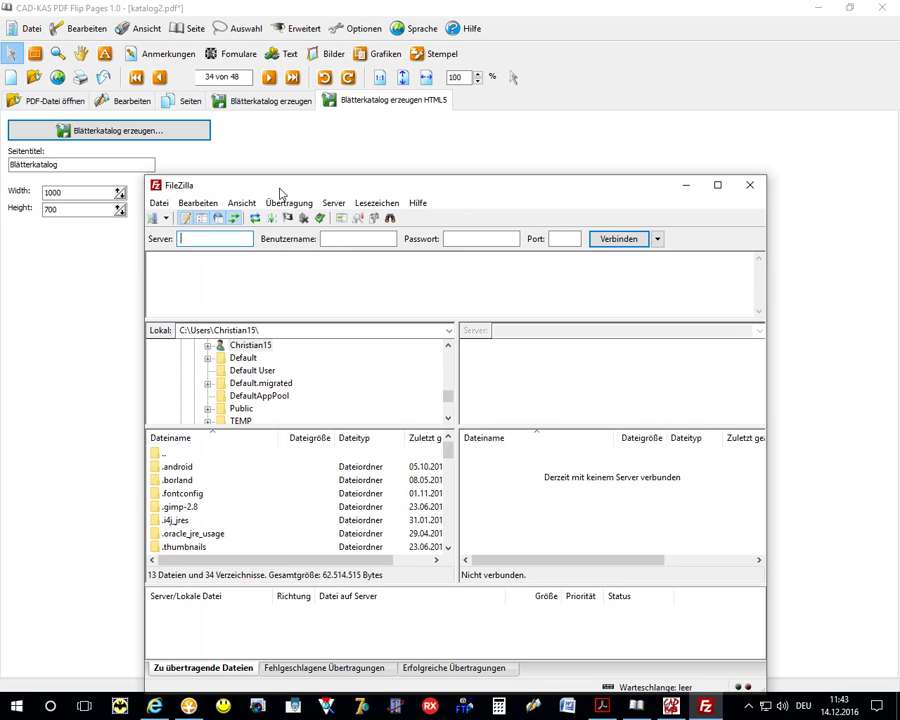
# Close FileZilla and launch EasyFTP.exe from G:\Vollversionen\Easy-FTP 1 in Salamander.
pyautogui.click(749, 185)
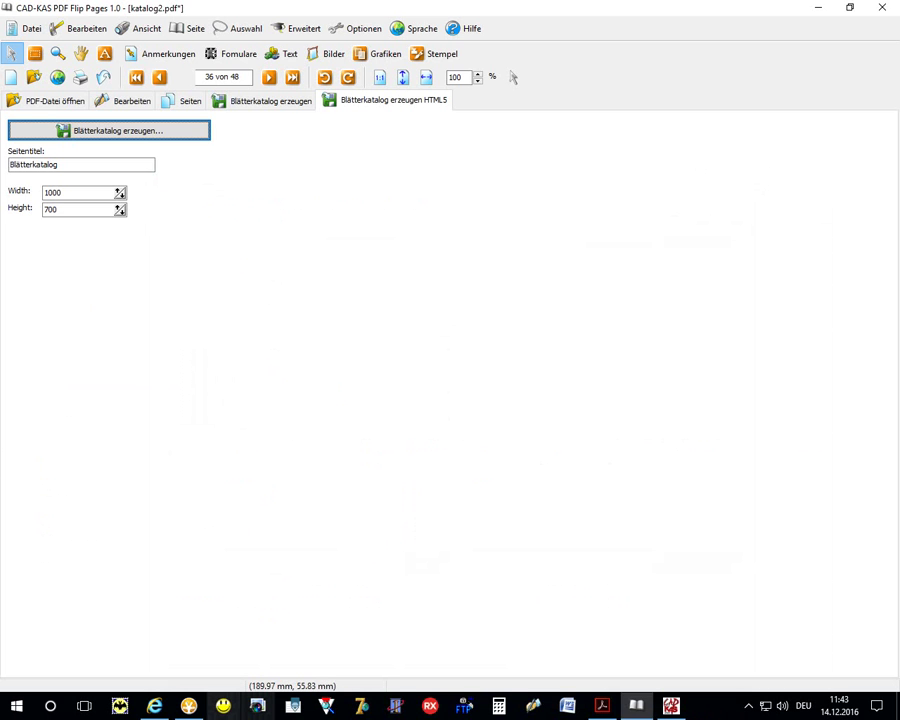
pyautogui.click(188, 706)
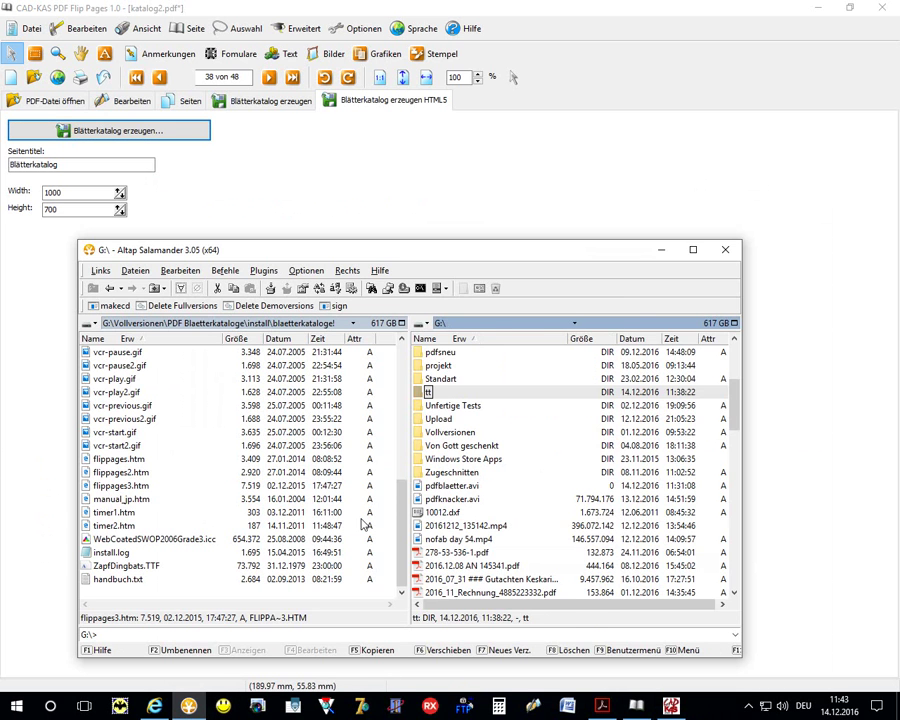
pyautogui.write('e')
pyautogui.press('Down')
pyautogui.press('Down')
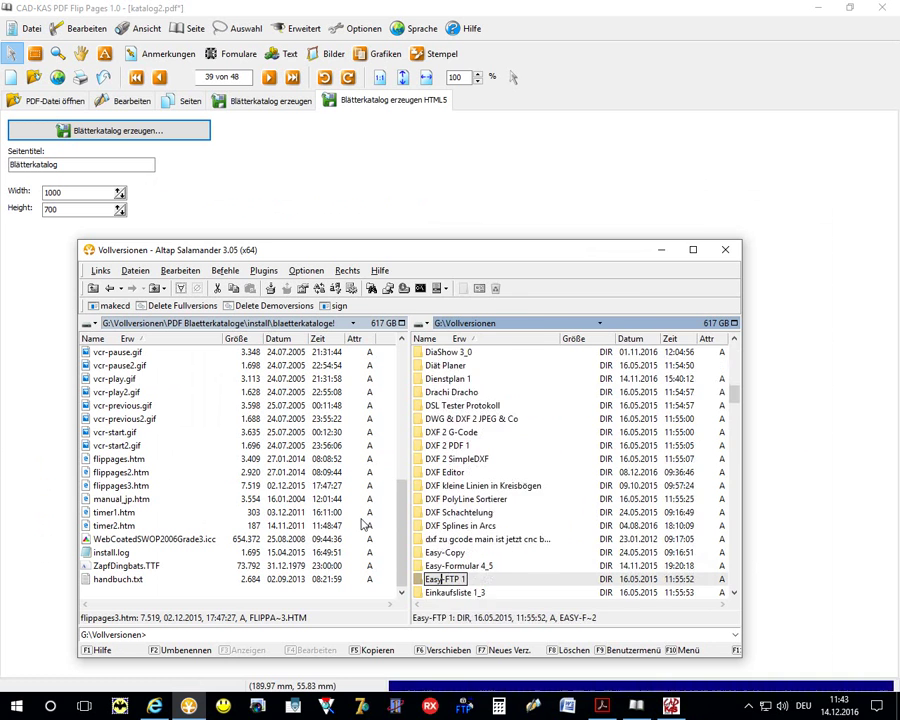
pyautogui.press('Return')
pyautogui.press('End')
pyautogui.press('Up')
pyautogui.press('Up')
pyautogui.press('Up')
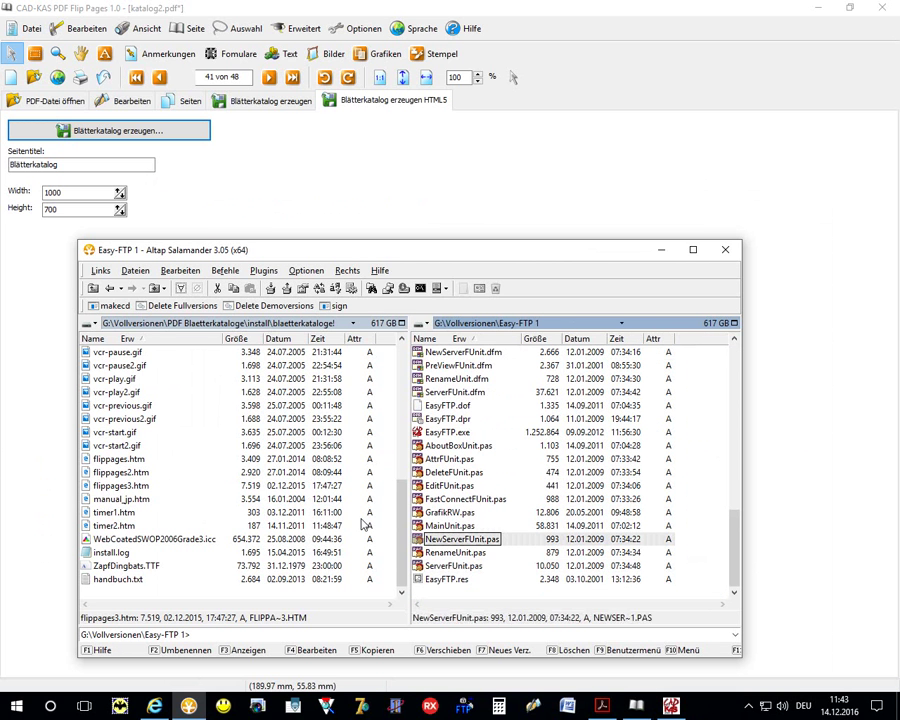
pyautogui.press('Up')
pyautogui.press('Up')
pyautogui.press('Up')
pyautogui.press('Return')
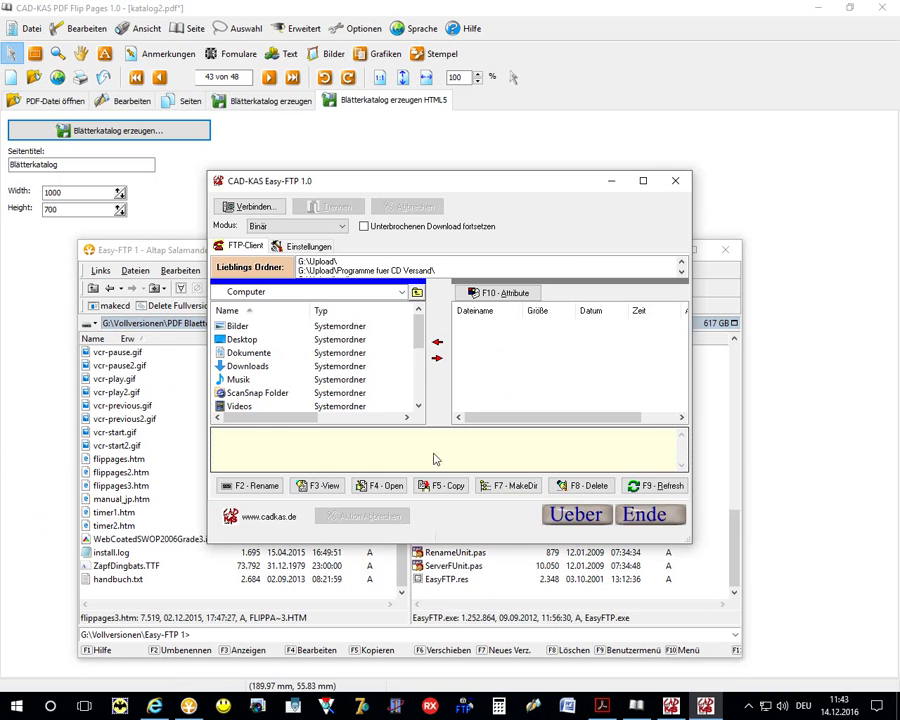
# Maximize Easy-FTP, then quit it and confirm the exit.
pyautogui.doubleClick(317, 189)
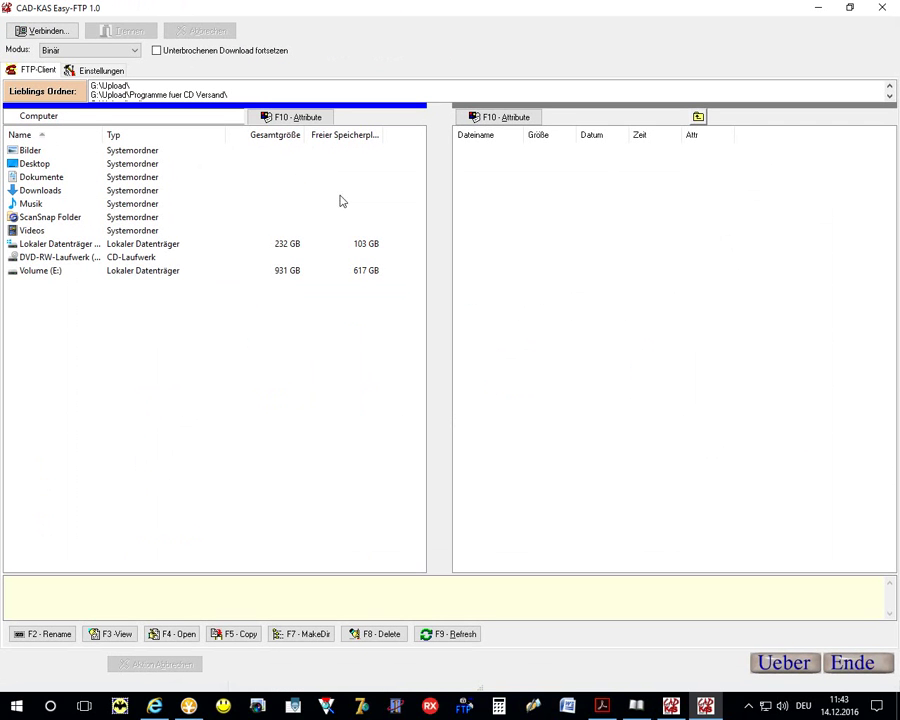
pyautogui.click(463, 708)
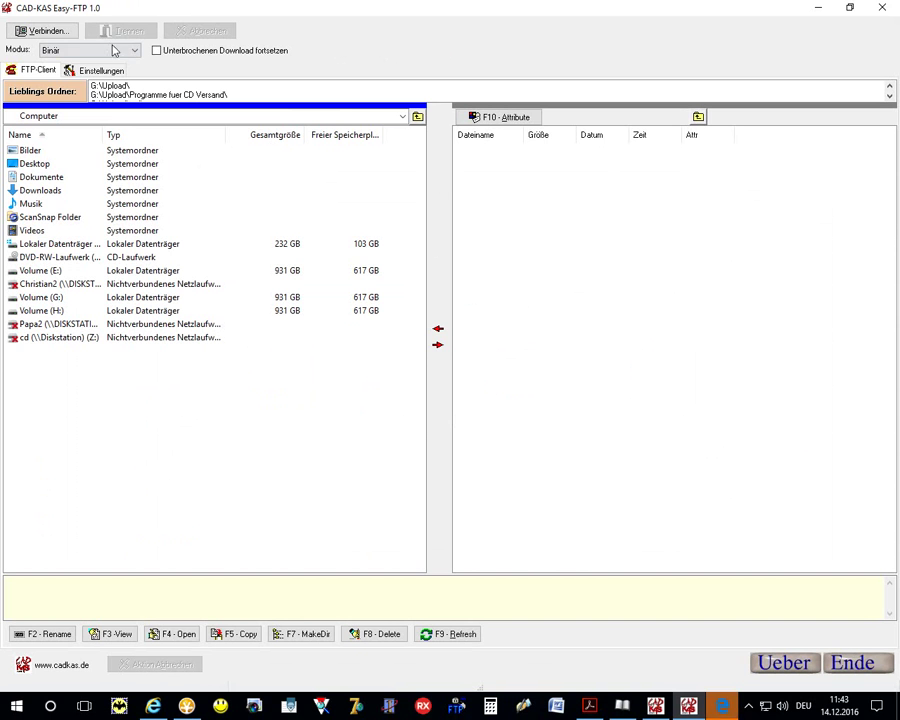
pyautogui.hotkey('alt', 'space')
pyautogui.press('s')
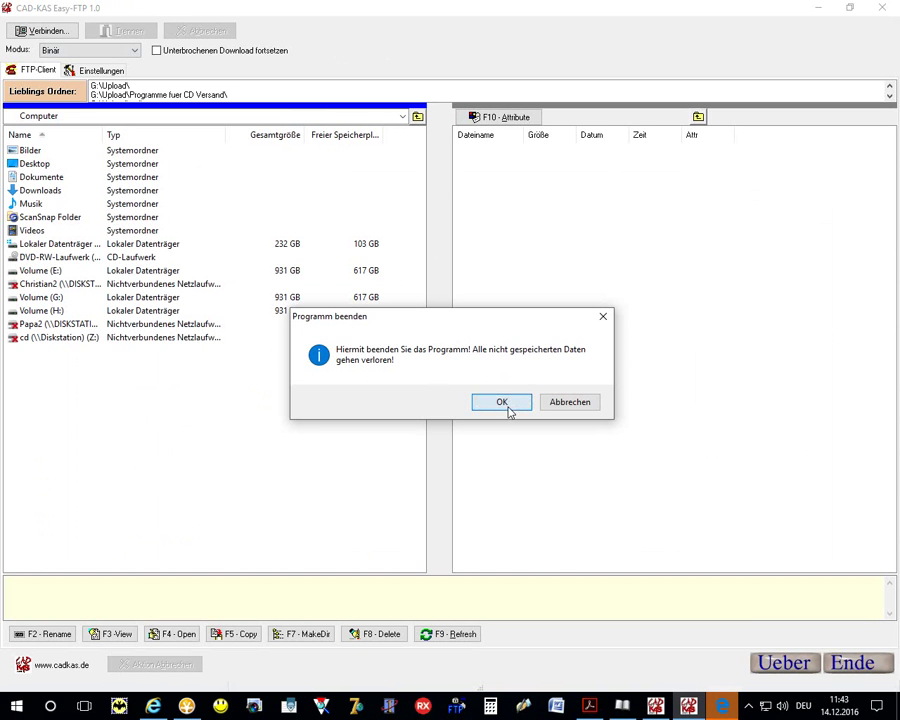
pyautogui.click(509, 402)
# Close the Microsoft Edge error page.
pyautogui.click(705, 705)
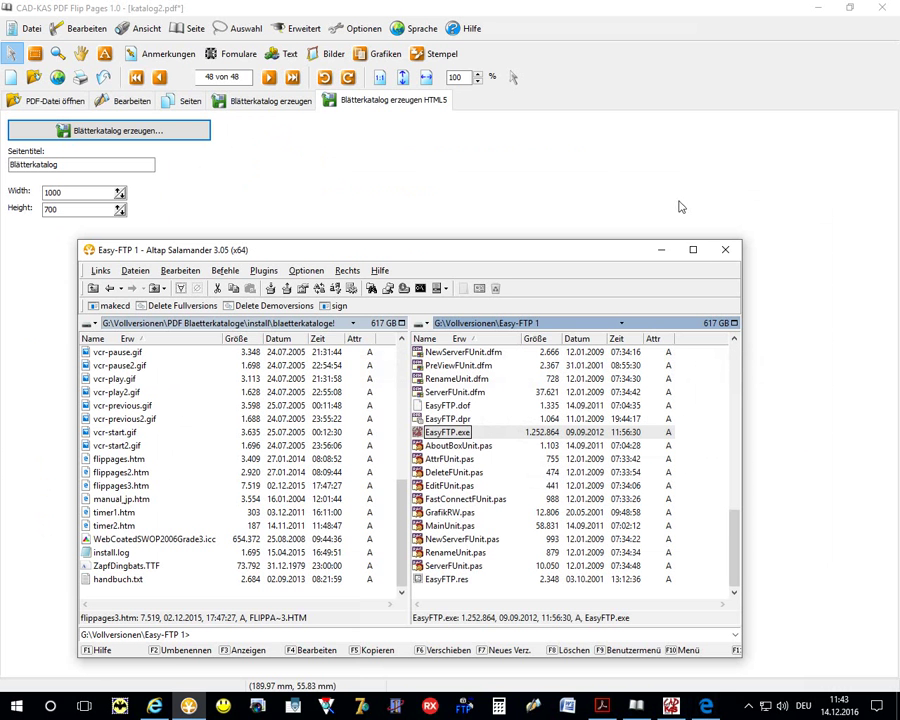
pyautogui.click(705, 705)
pyautogui.click(876, 12)
# Go up into G:\tt and open catalog.htm with Internet Explorer.
pyautogui.press('BackSpace')
pyautogui.press('BackSpace')
pyautogui.write('tt')
pyautogui.press('Return')
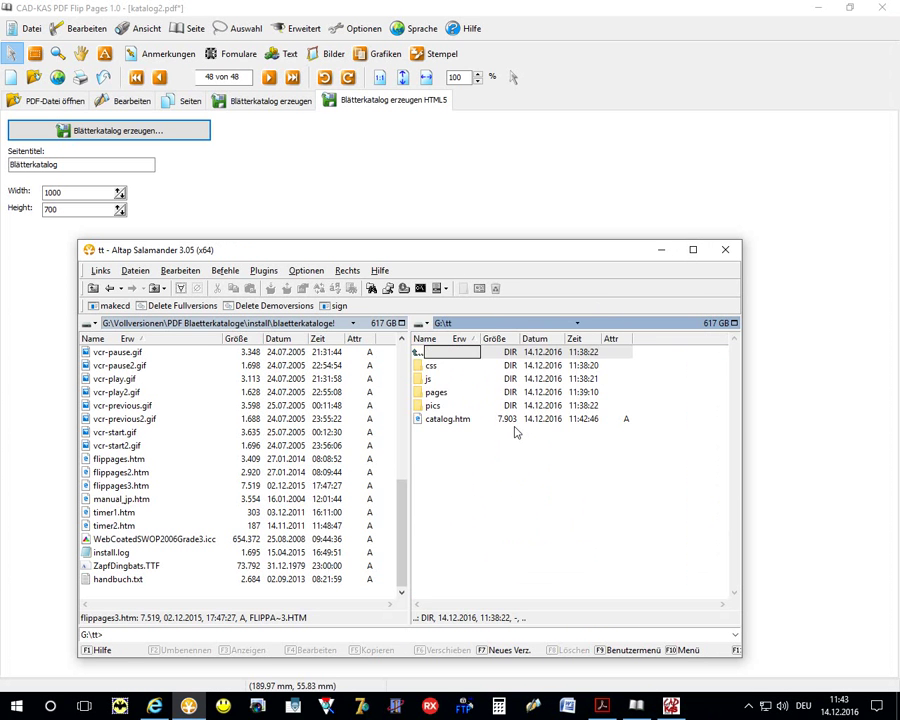
pyautogui.rightClick(452, 420)
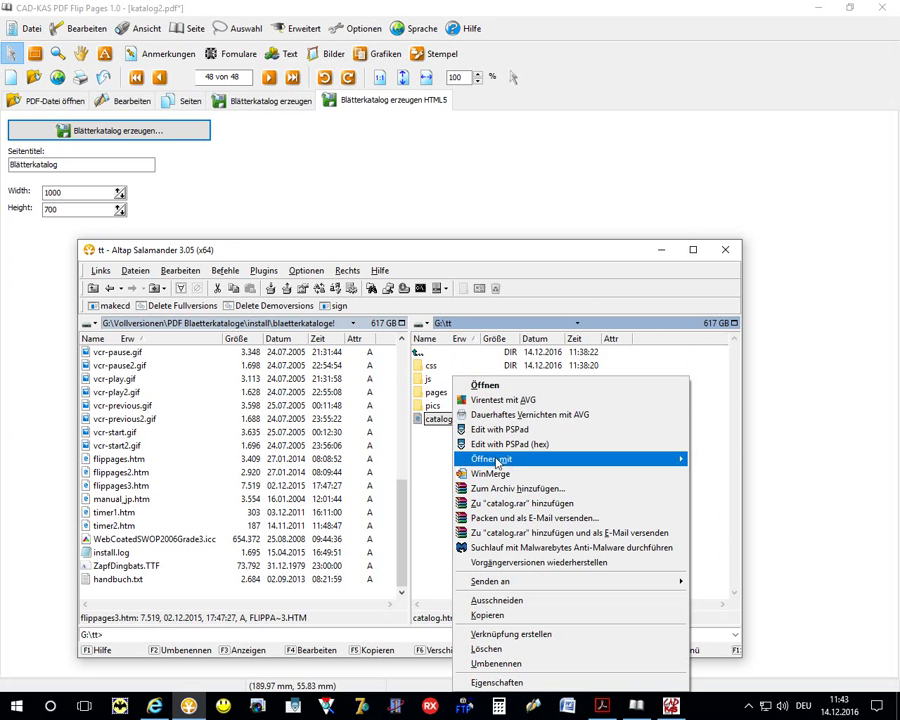
pyautogui.moveTo(520, 459)
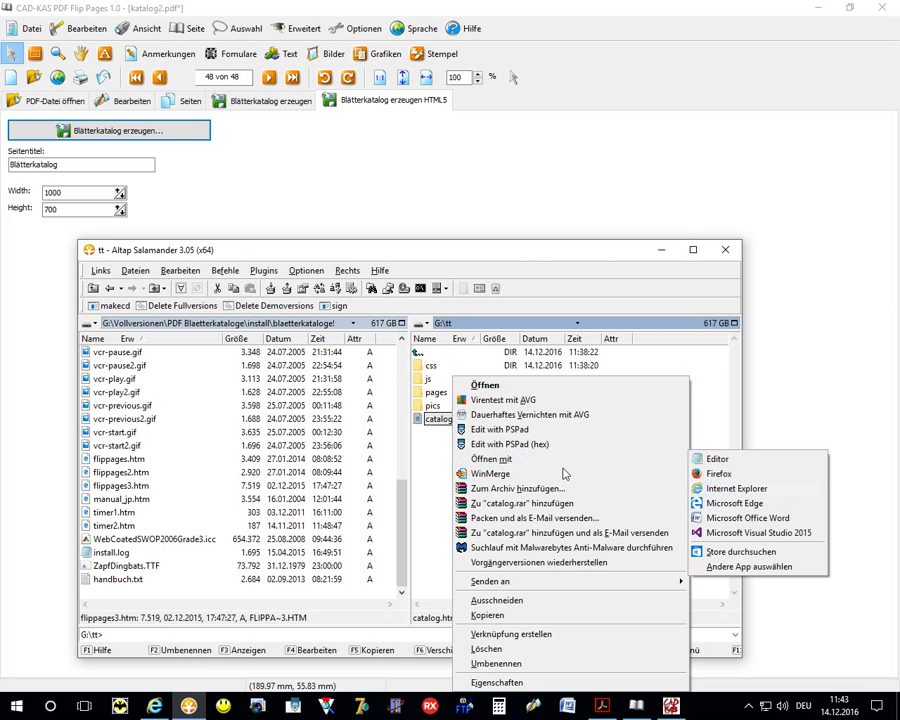
pyautogui.click(737, 488)
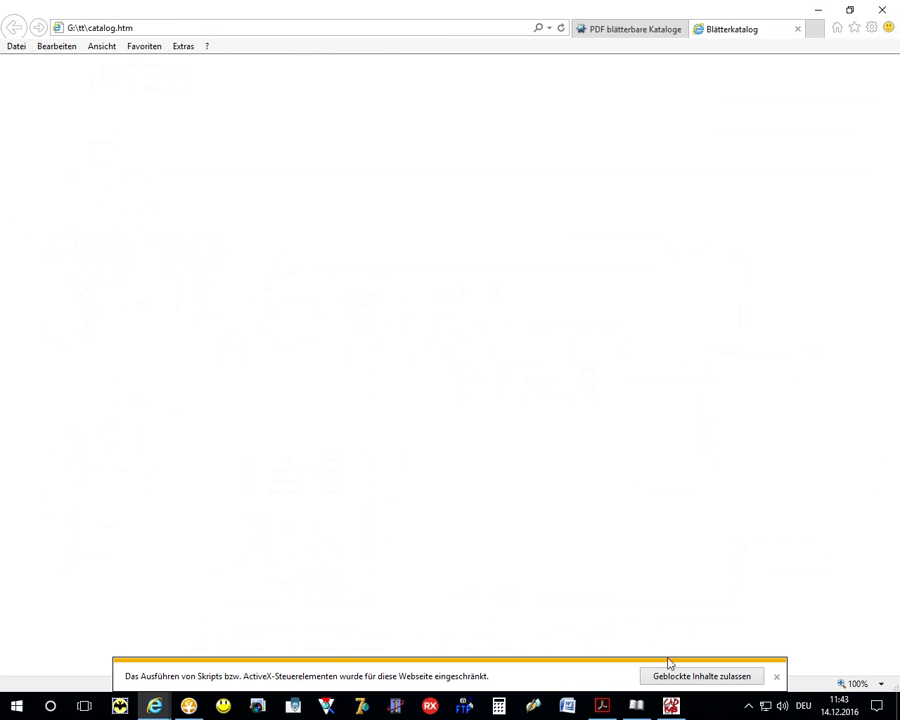
# Allow the blocked scripts and flip the catalog preview from the cover to page 8.
pyautogui.click(664, 677)
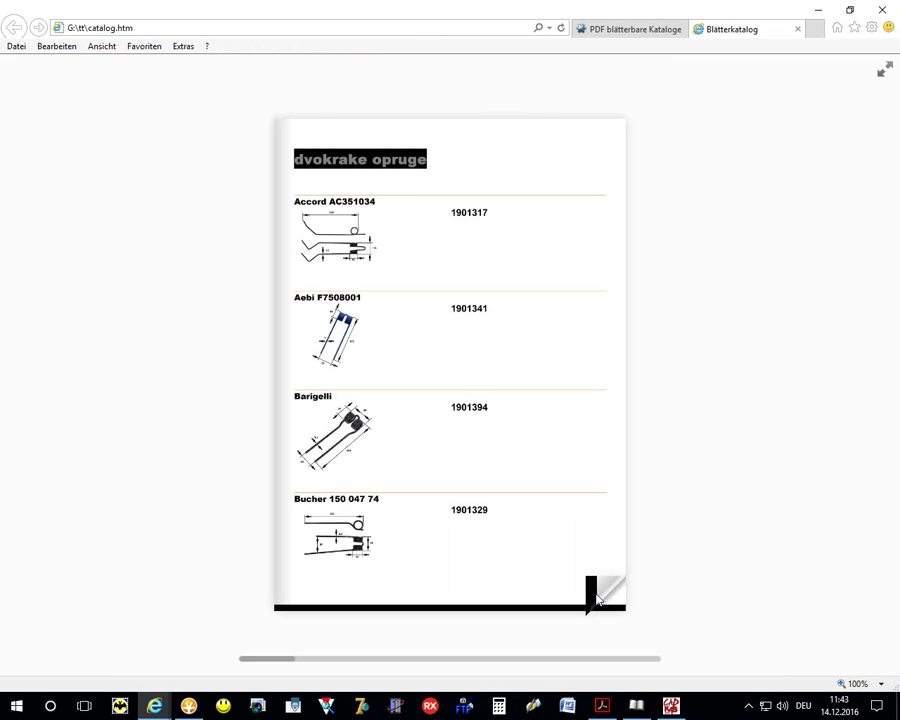
pyautogui.click(598, 598)
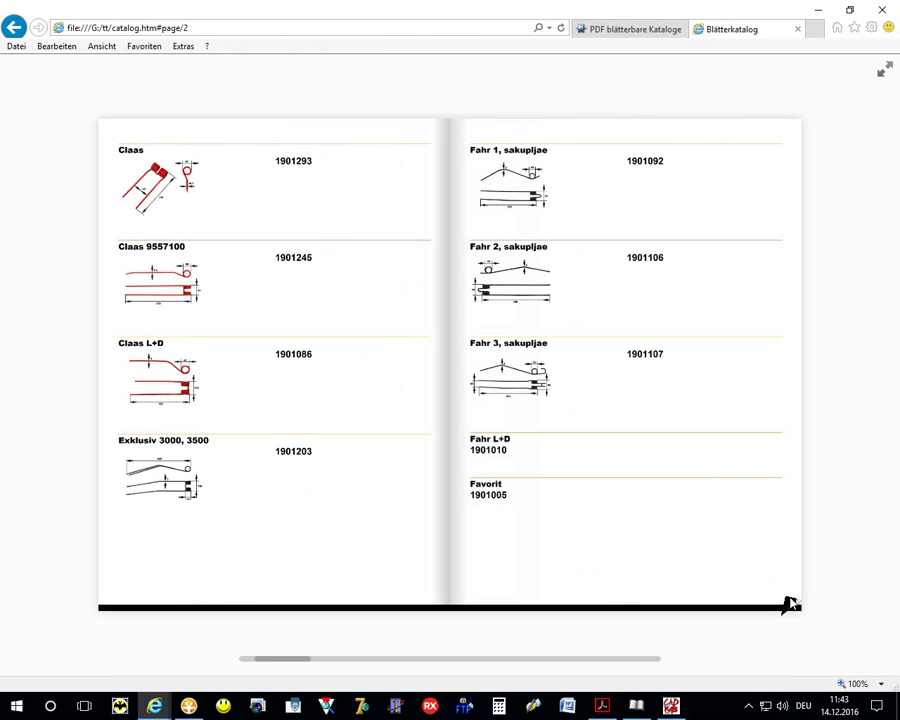
pyautogui.click(790, 610)
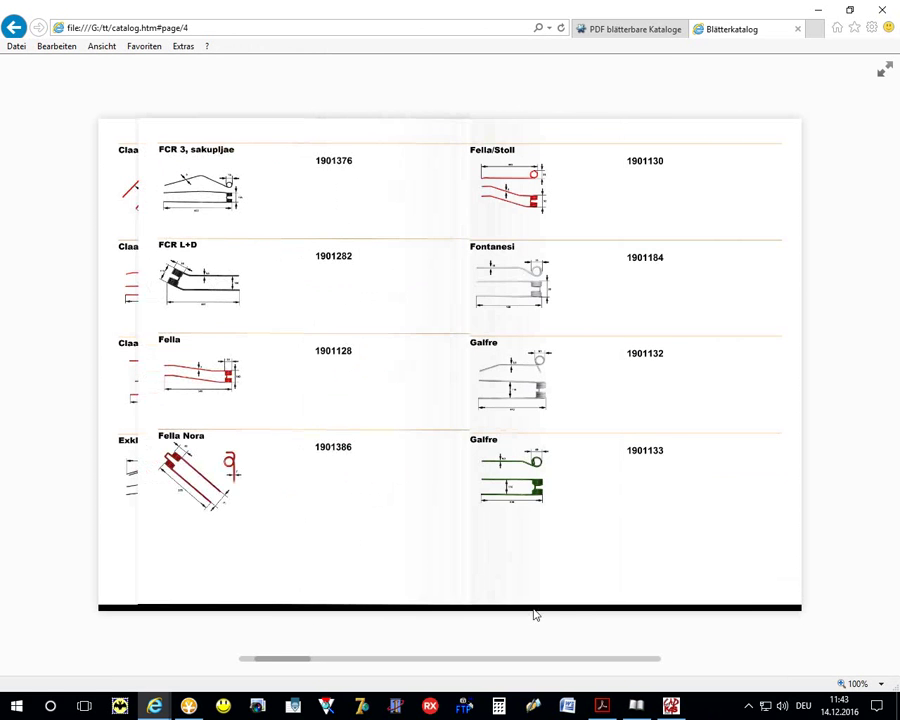
pyautogui.click(790, 604)
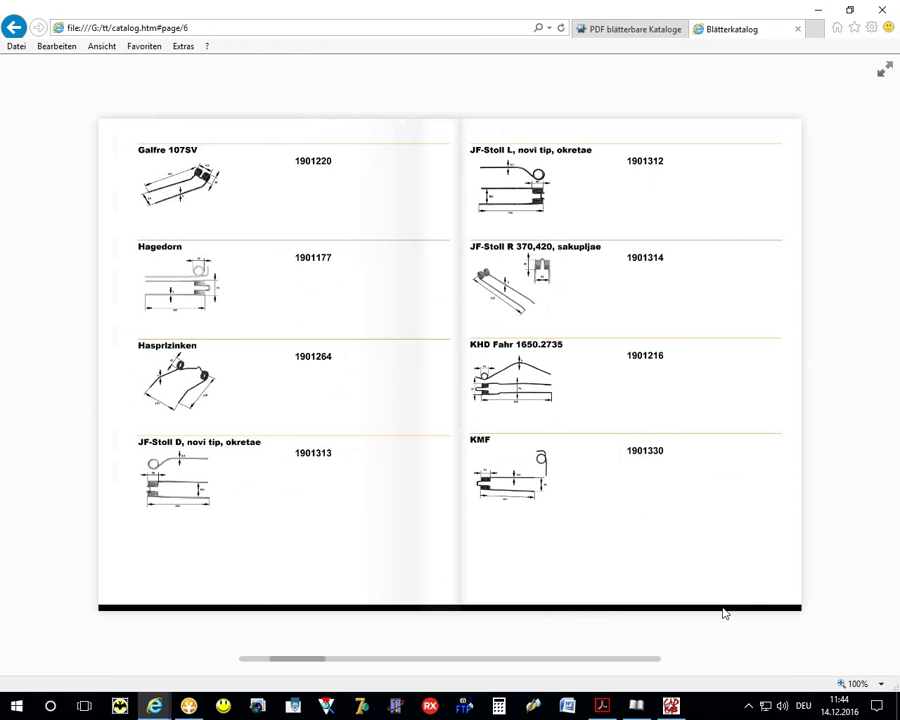
pyautogui.moveTo(790, 604); pyautogui.dragTo(201, 614)
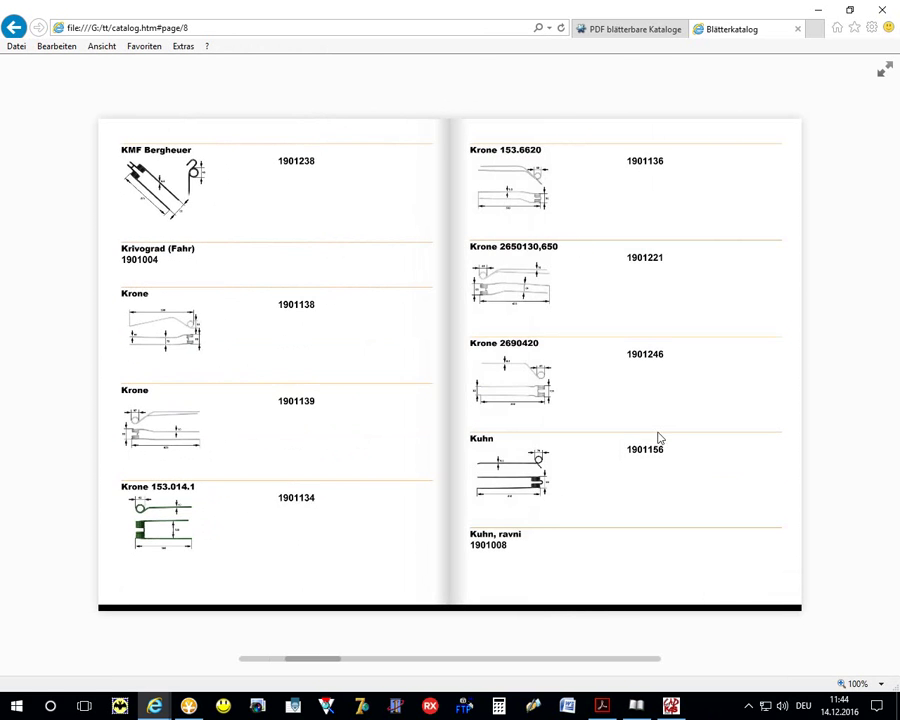
# Turn through pages 10 and 12, go back a page, then jump ahead to pages 18 and 24.
pyautogui.click(813, 394)
pyautogui.click(812, 393)
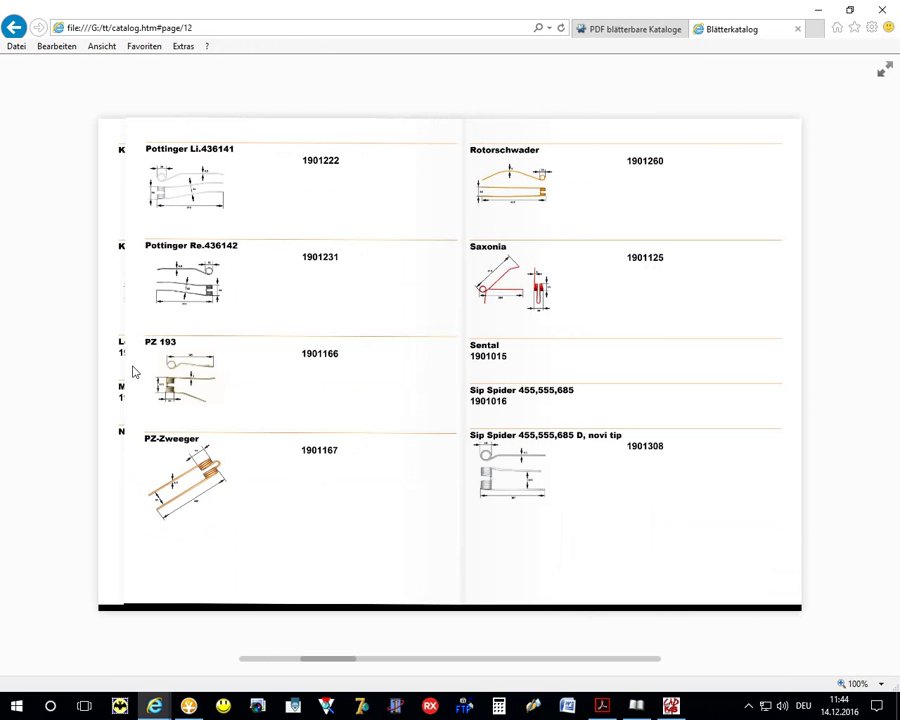
pyautogui.click(86, 362)
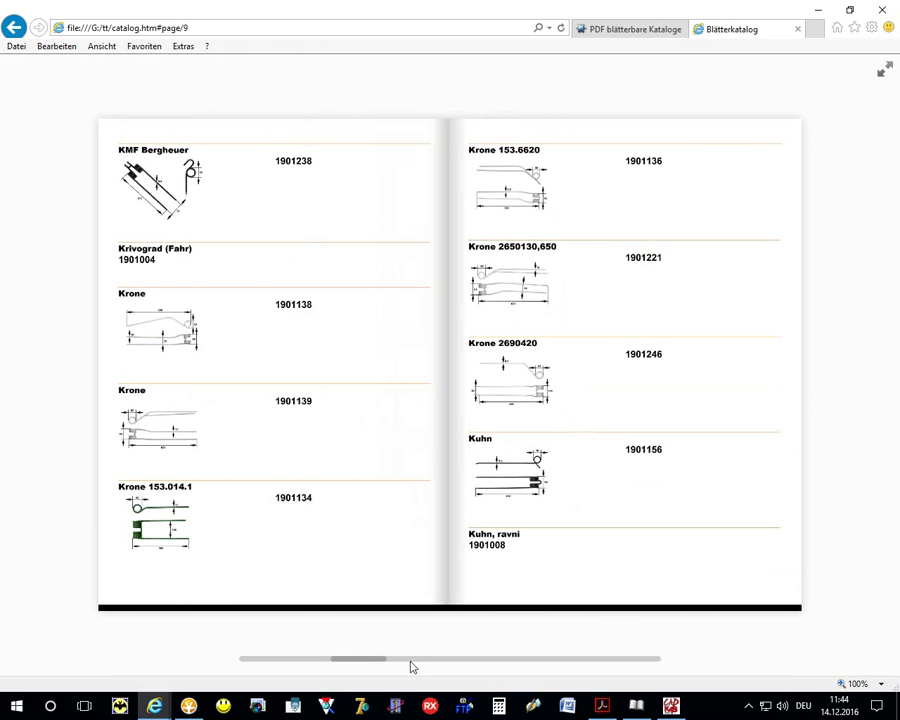
pyautogui.click(410, 660)
pyautogui.click(455, 660)
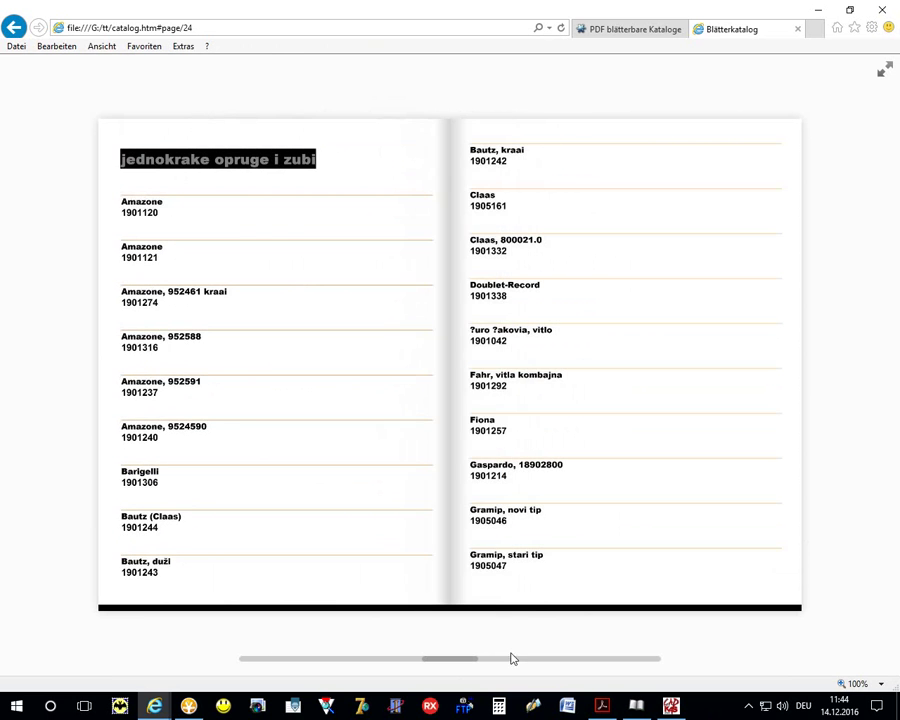
# Zoom in and out on the right-hand page twice, then close the Blätterkatalog tab.
pyautogui.click(884, 72)
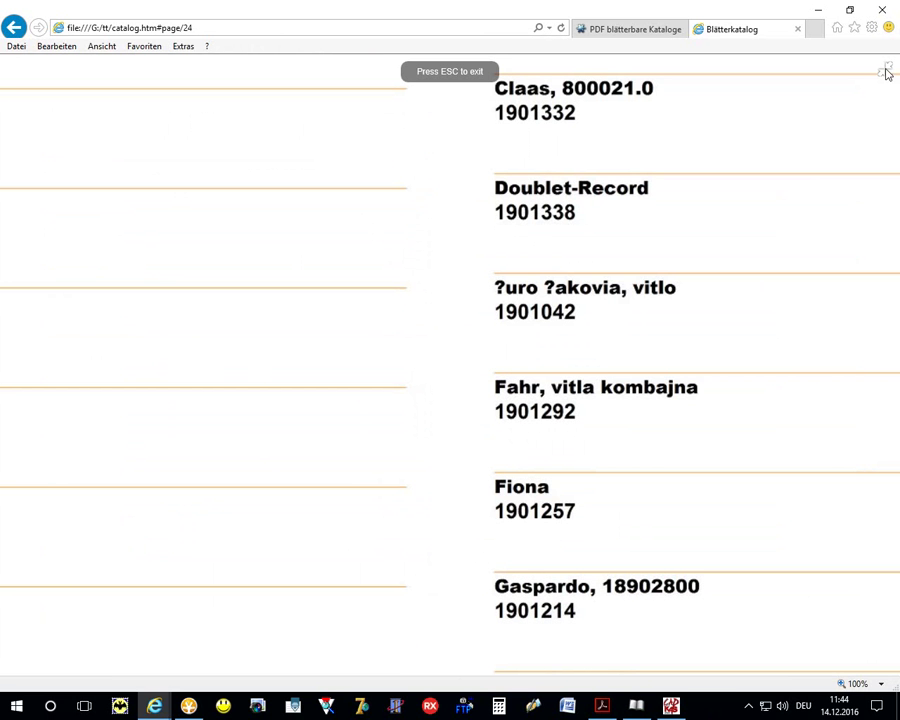
pyautogui.click(886, 75)
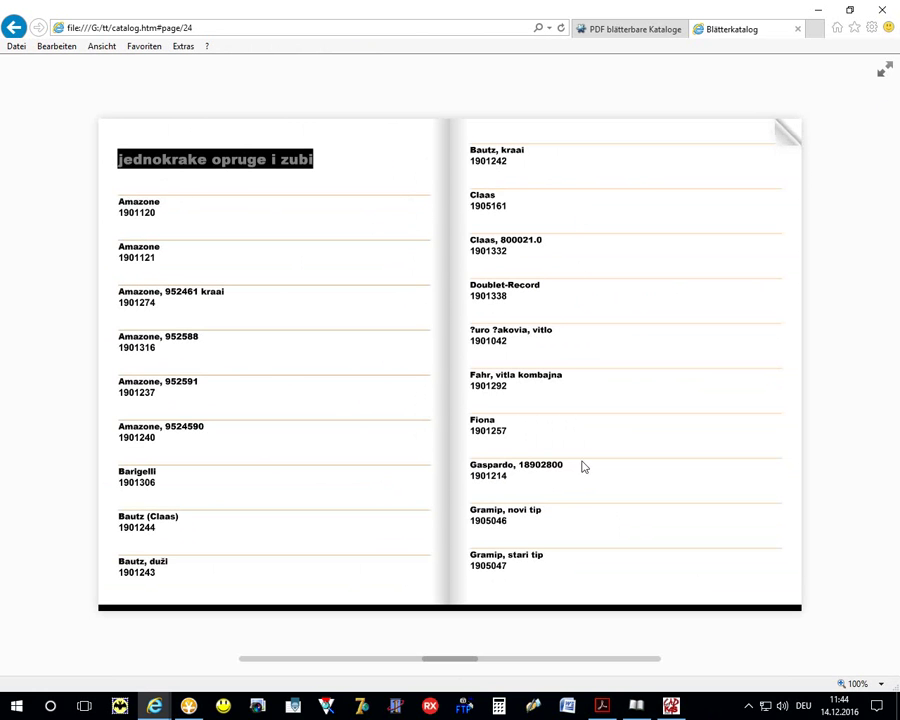
pyautogui.click(883, 76)
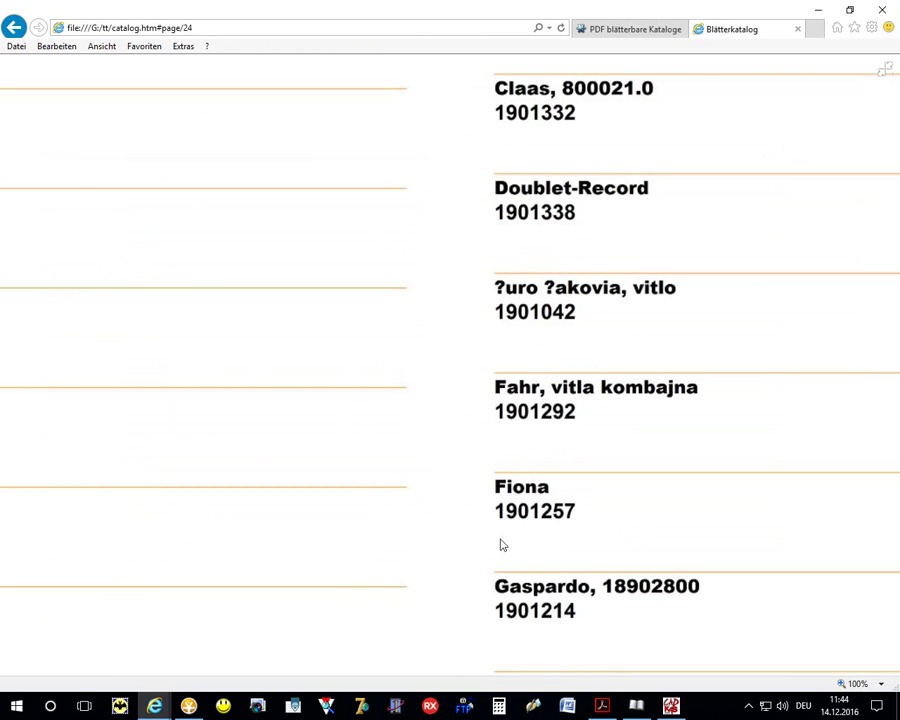
pyautogui.click(884, 69)
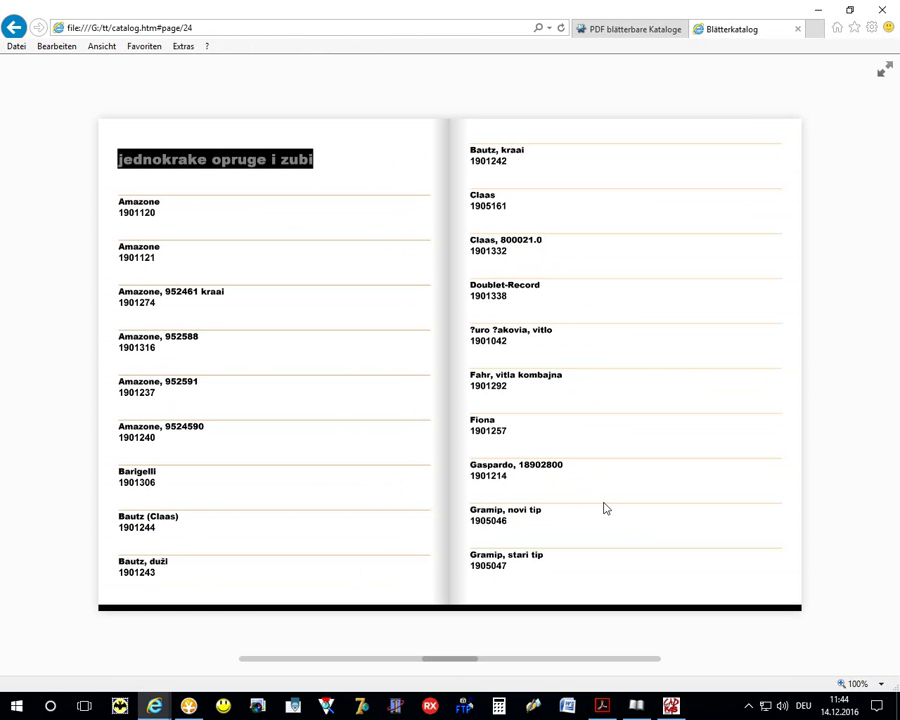
pyautogui.click(797, 29)
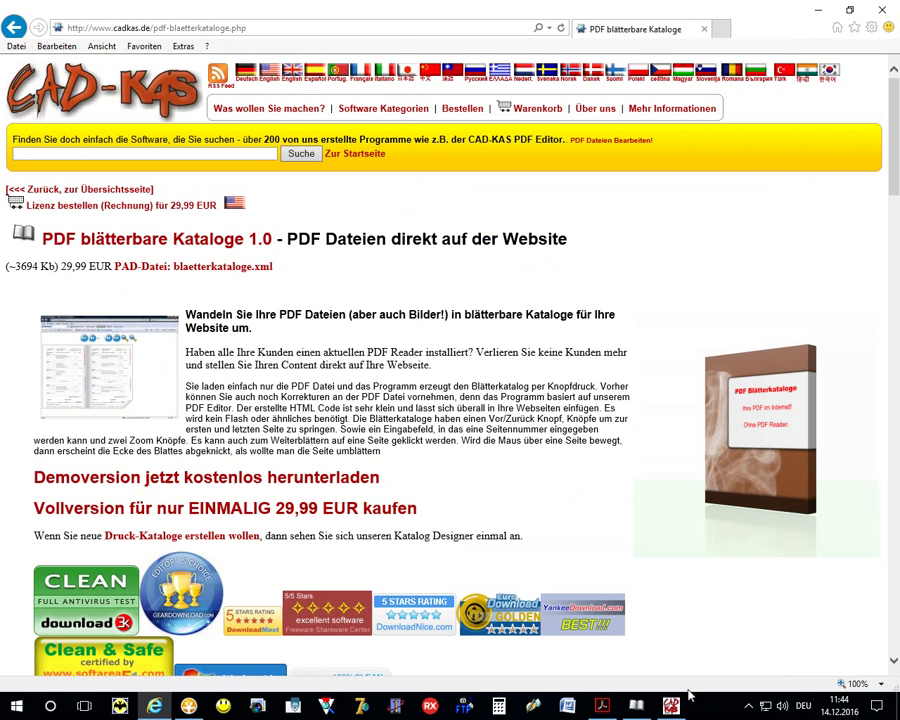
# Return to PDF Flip Pages' Bearbeiten view and scroll katalog2's pages up from page 48.
pyautogui.click(638, 707)
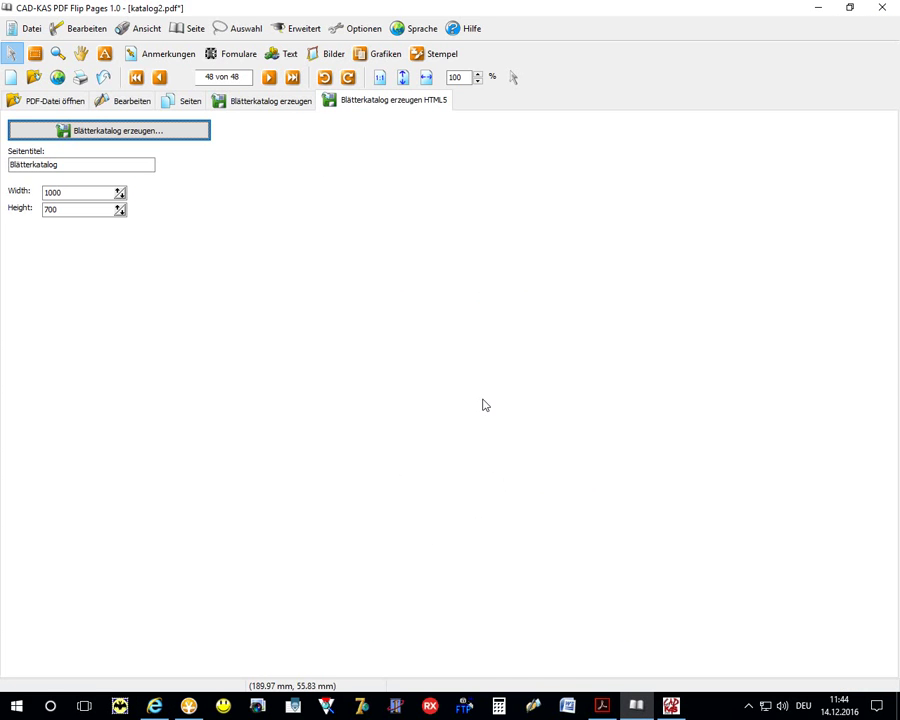
pyautogui.click(106, 106)
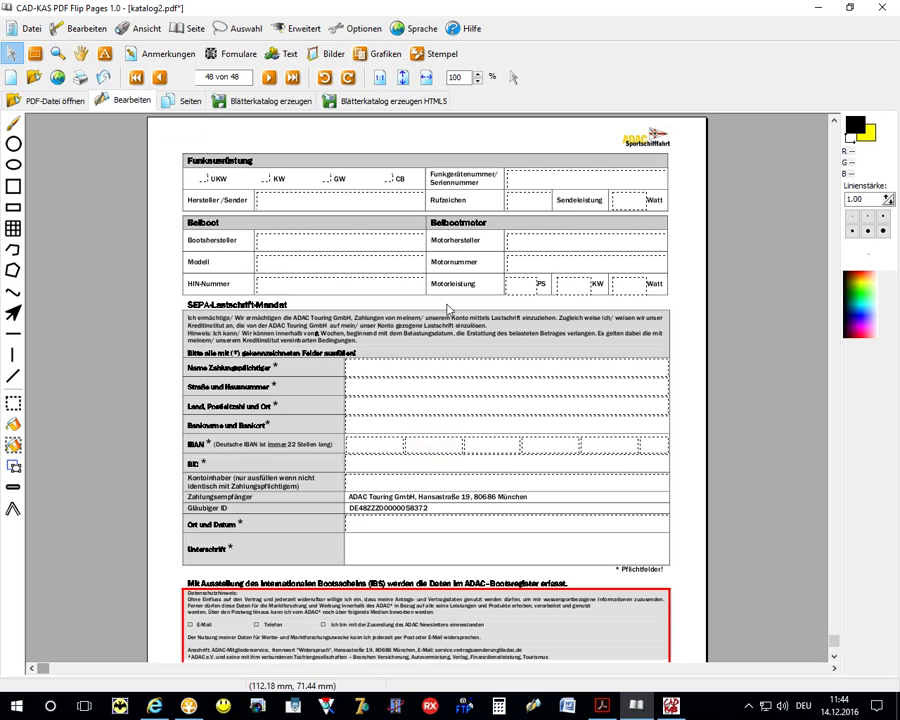
pyautogui.scroll(10, 430, 380)
pyautogui.scroll(5, 440, 340)
pyautogui.scroll(10, 448, 312)
pyautogui.scroll(10, 448, 312)
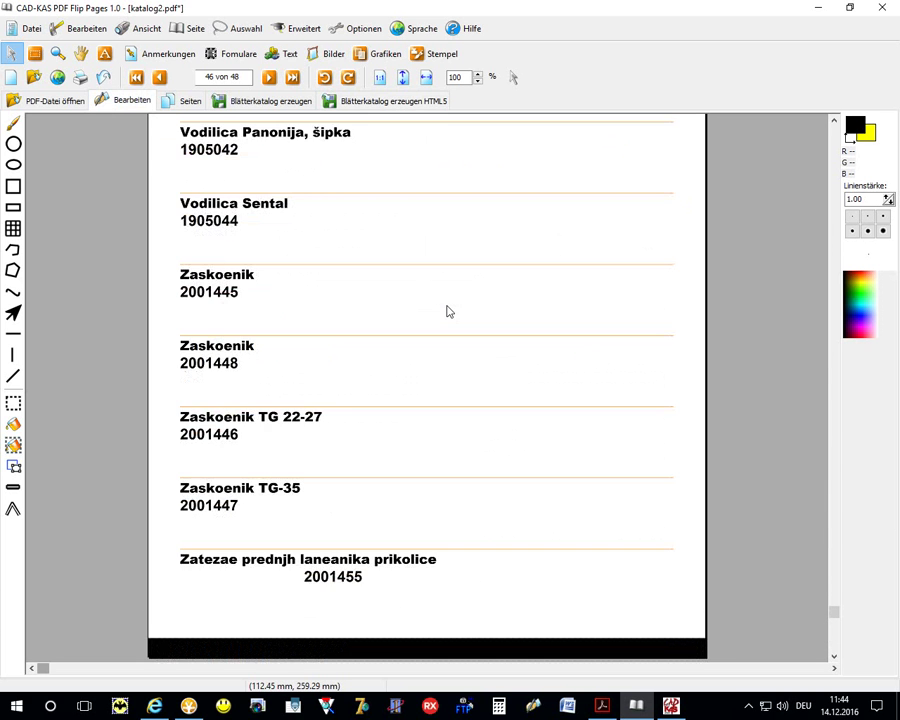
pyautogui.scroll(5, 444, 310)
pyautogui.scroll(3, 398, 262)
pyautogui.scroll(10, 366, 238)
pyautogui.scroll(5, 311, 200)
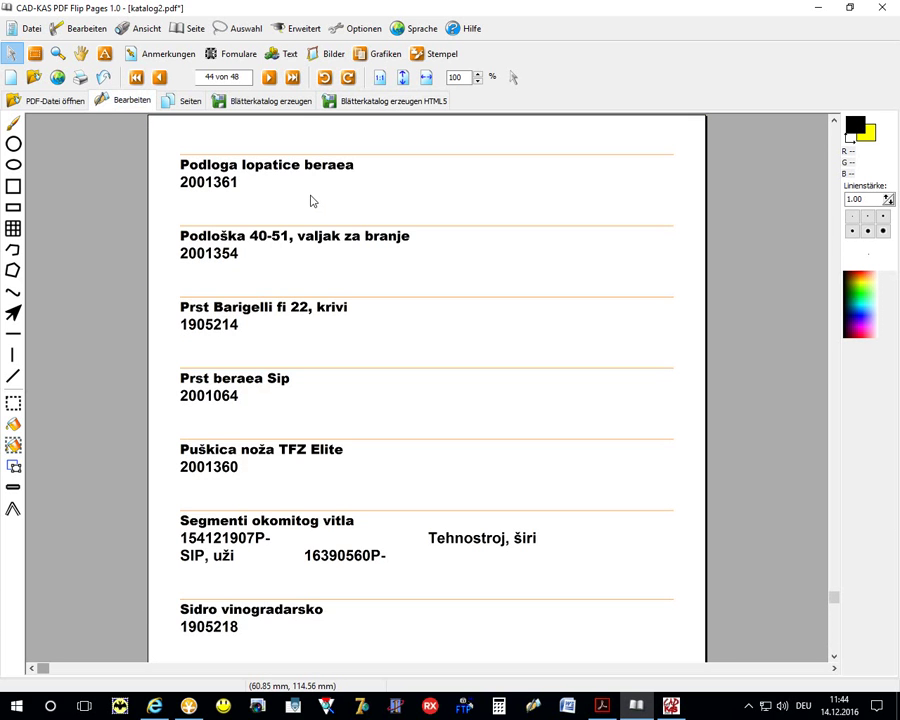
pyautogui.scroll(5, 189, 261)
pyautogui.scroll(6, 351, 296)
pyautogui.scroll(-2, 350, 297)
pyautogui.scroll(6, 350, 296)
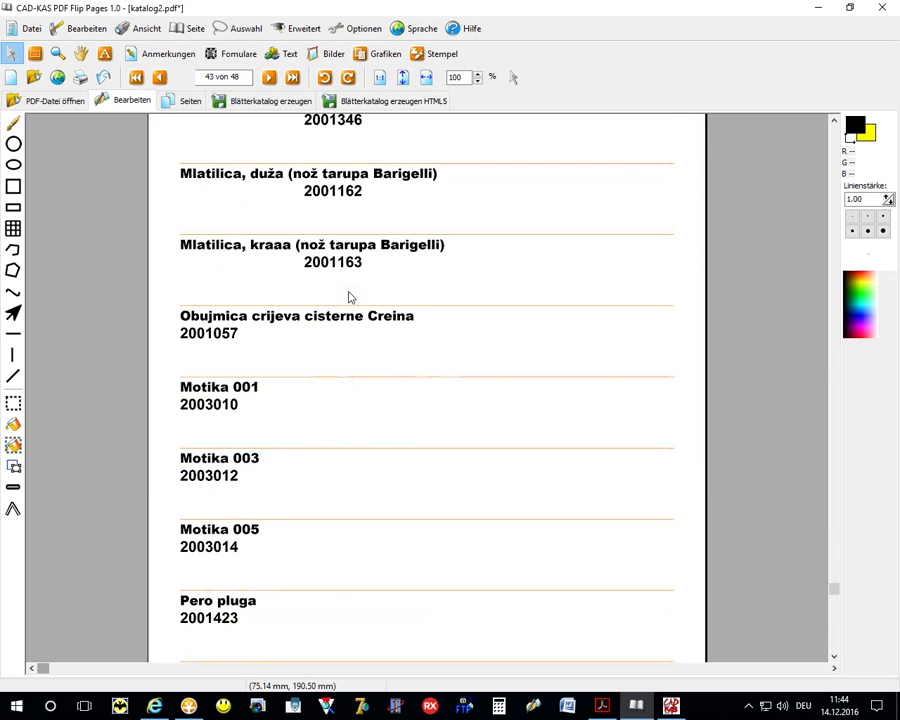
pyautogui.scroll(4, 355, 292)
pyautogui.scroll(1, 364, 286)
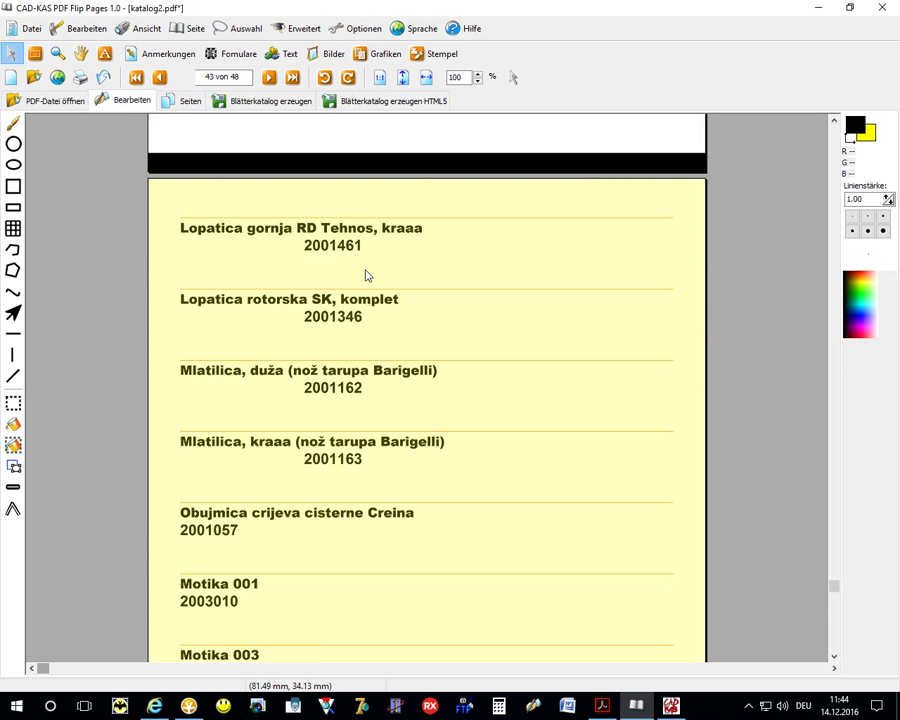
# Keep scrolling up to page 38, then bring Altap Salamander to the front.
pyautogui.scroll(3, 366, 276)
pyautogui.scroll(8, 366, 276)
pyautogui.scroll(8, 366, 276)
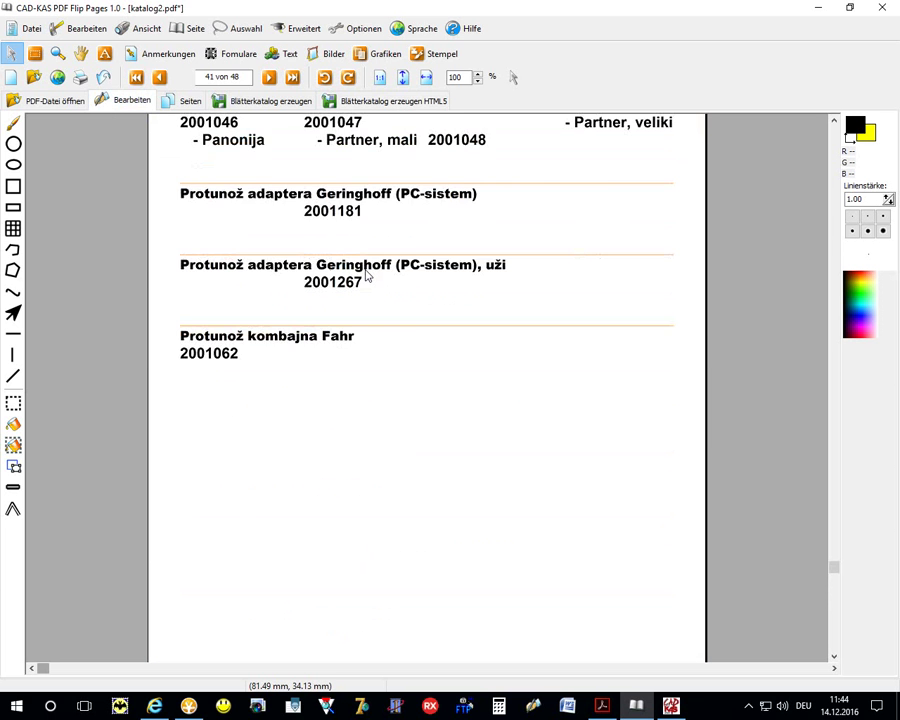
pyautogui.scroll(3, 366, 276)
pyautogui.scroll(8, 366, 276)
pyautogui.scroll(7, 366, 276)
pyautogui.scroll(3, 366, 276)
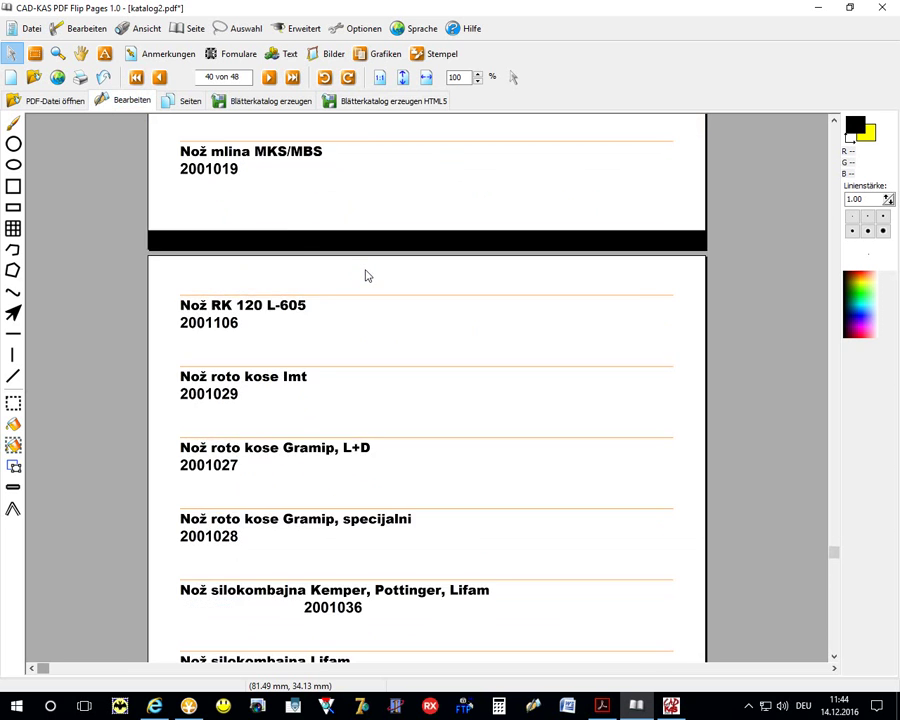
pyautogui.scroll(8, 366, 276)
pyautogui.scroll(2, 366, 276)
pyautogui.scroll(8, 366, 276)
pyautogui.scroll(5, 366, 276)
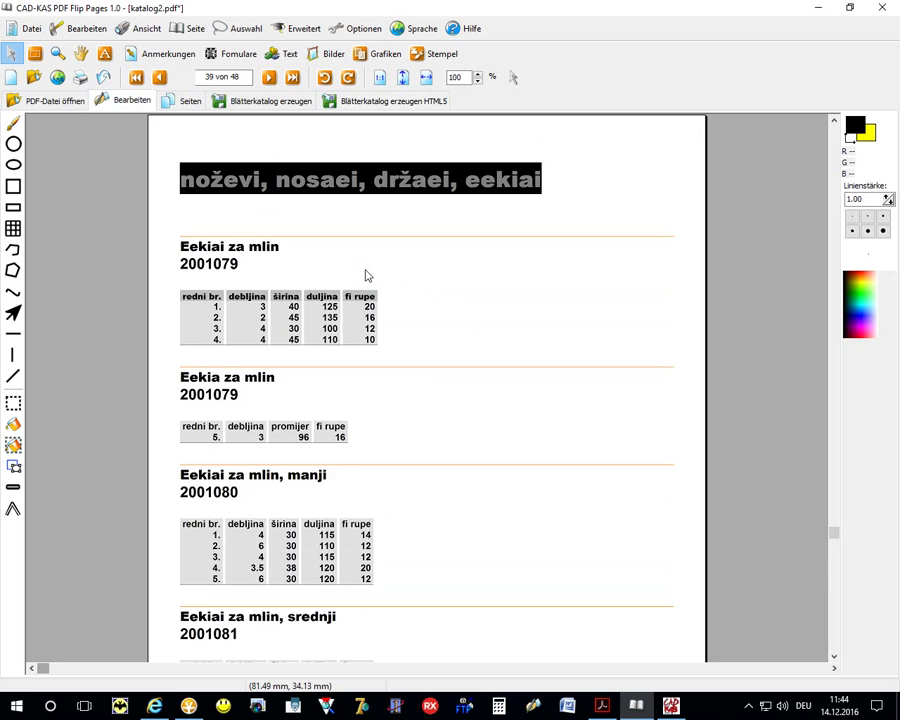
pyautogui.scroll(7, 366, 276)
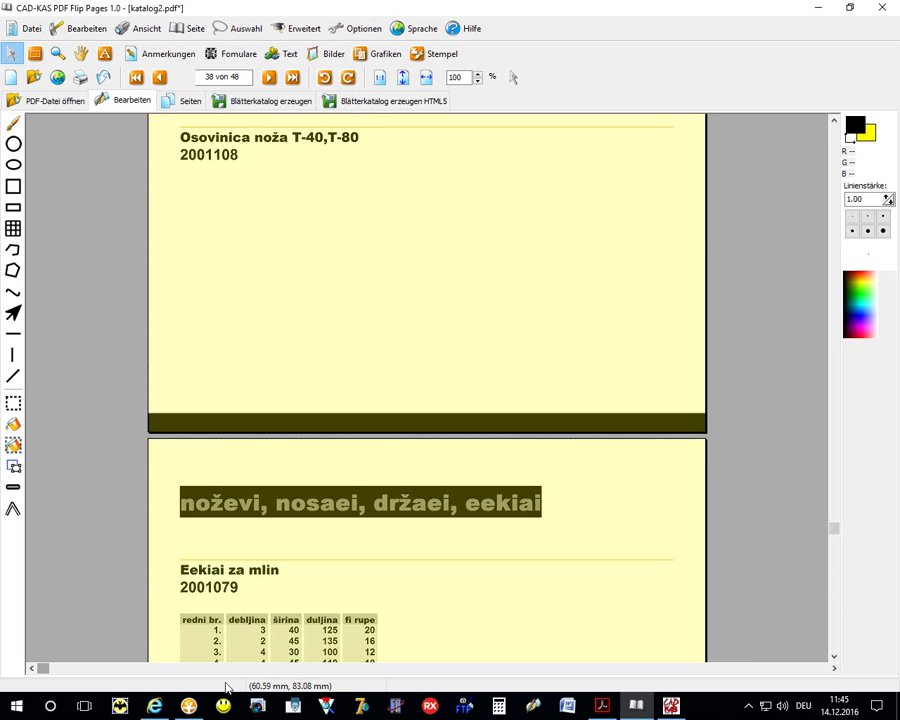
pyautogui.click(197, 707)
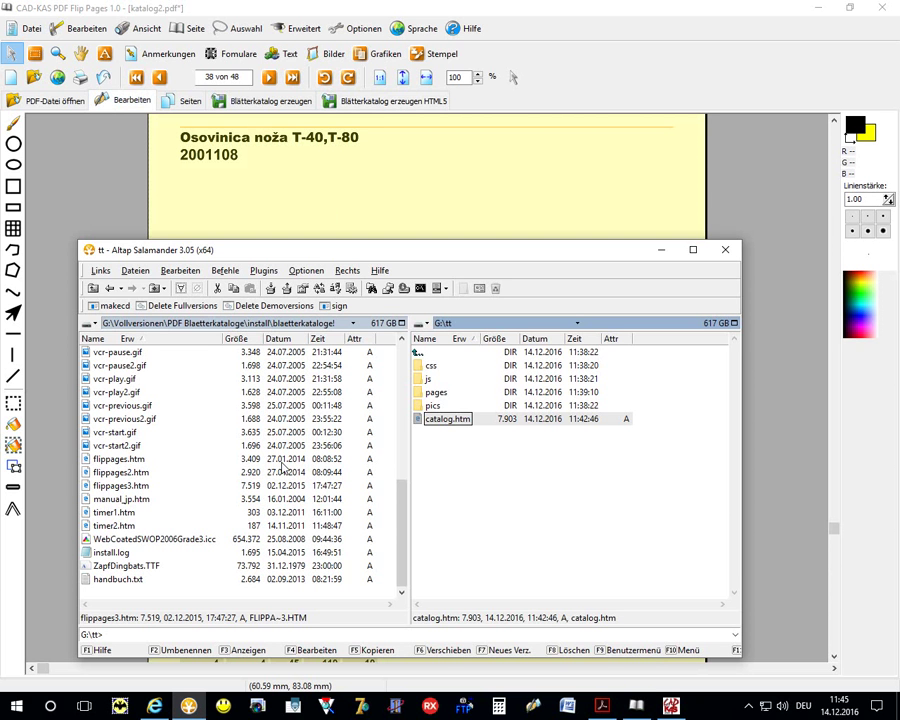
# Go up to the G:\ drive root in Salamander and select 111996 SLAVOS.pdf.
pyautogui.hotkey('ctrl', 'Left')
pyautogui.press('Tab')
pyautogui.press('BackSpace')
pyautogui.press('Down')
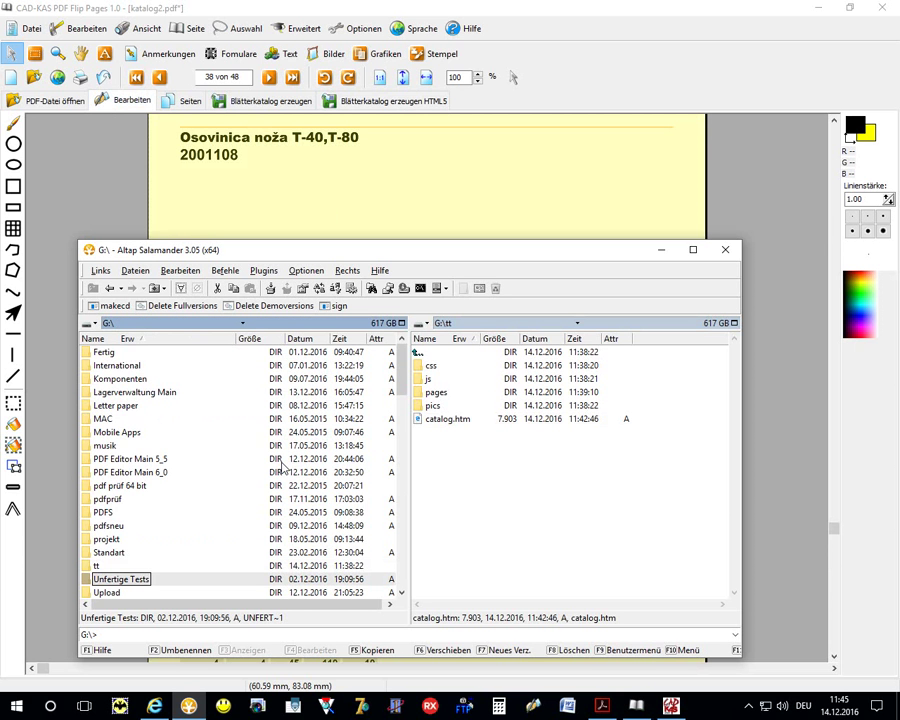
pyautogui.press('Down')
pyautogui.press('Down')
pyautogui.press('Down')
pyautogui.press('Down')
pyautogui.press('Down')
pyautogui.press('Down')
pyautogui.press('Down')
pyautogui.press('Down')
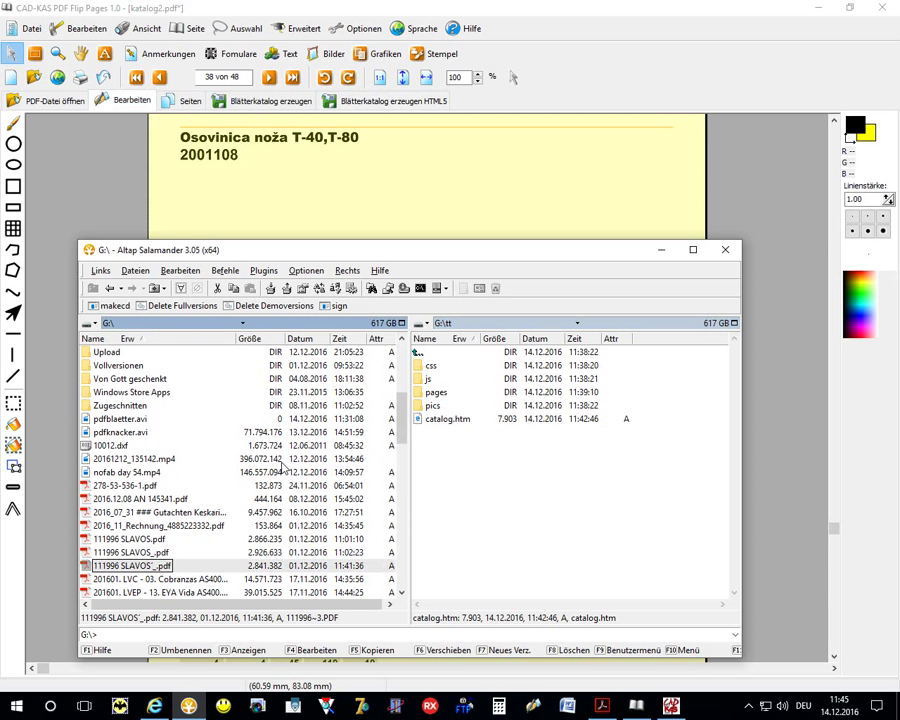
pyautogui.press('Up')
pyautogui.press('Up')
pyautogui.click(450, 662)
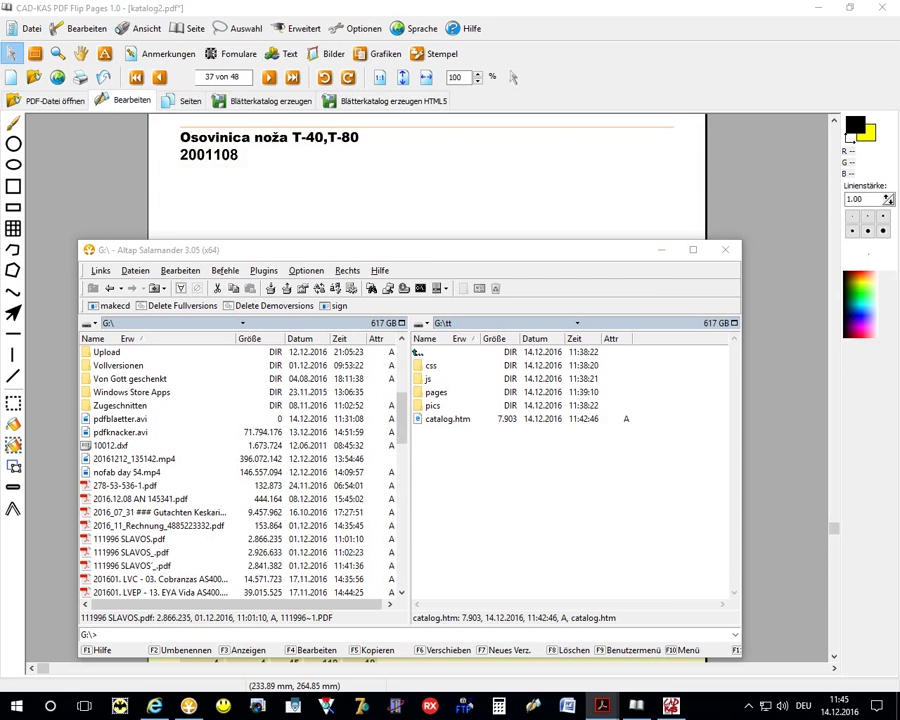
# Open 111996 SLAVOS.pdf, pick Microsoft Print to PDF, cancel printing, and close Acrobat Reader.
pyautogui.doubleClick(388, 181)
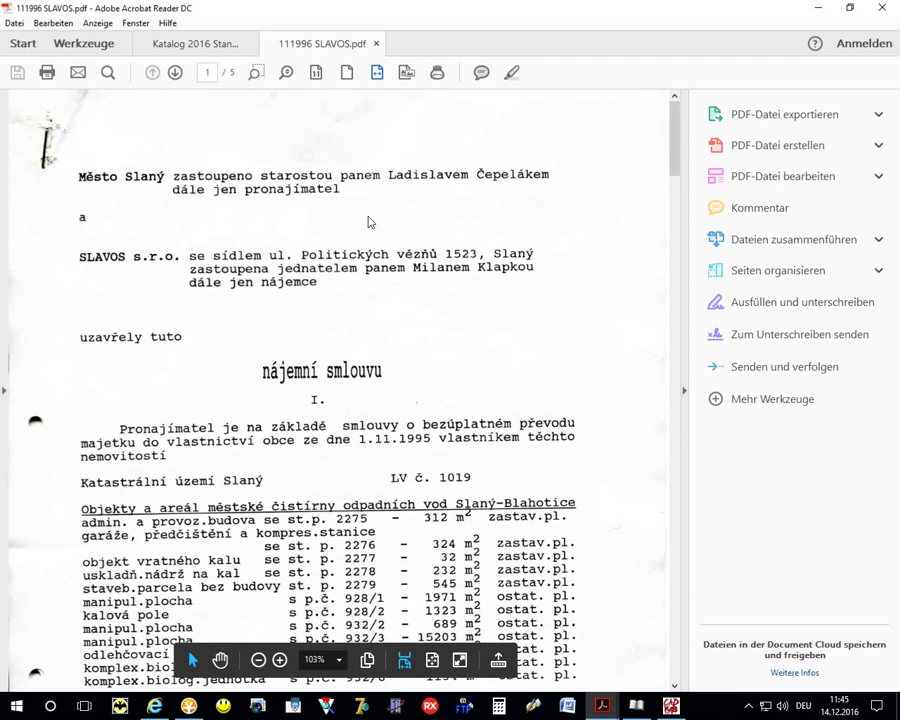
pyautogui.press('alt')
pyautogui.press('Down')
pyautogui.click(64, 260)
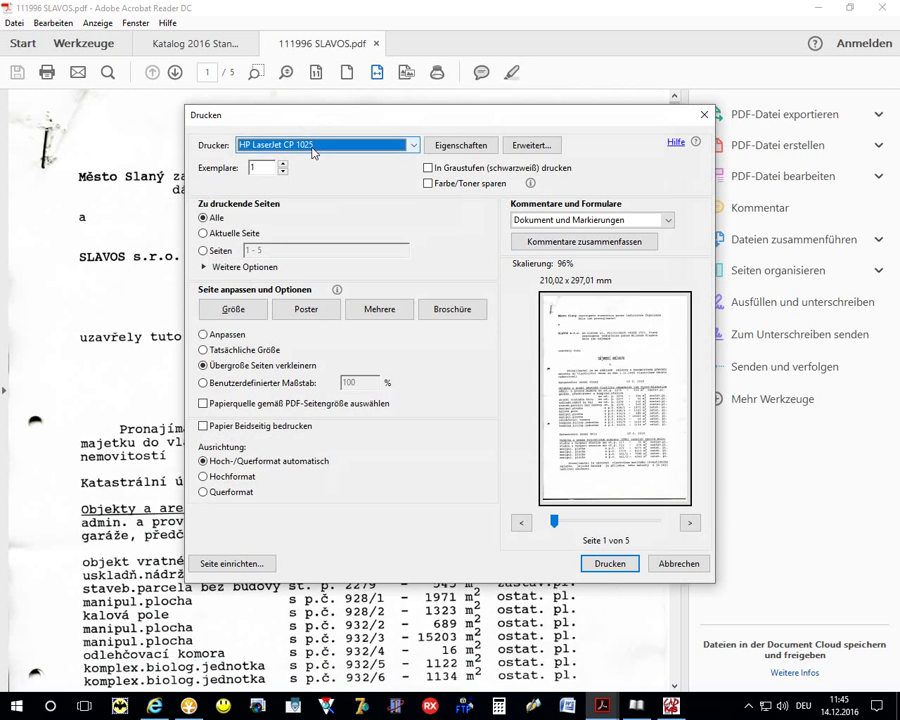
pyautogui.click(312, 145)
pyautogui.click(306, 187)
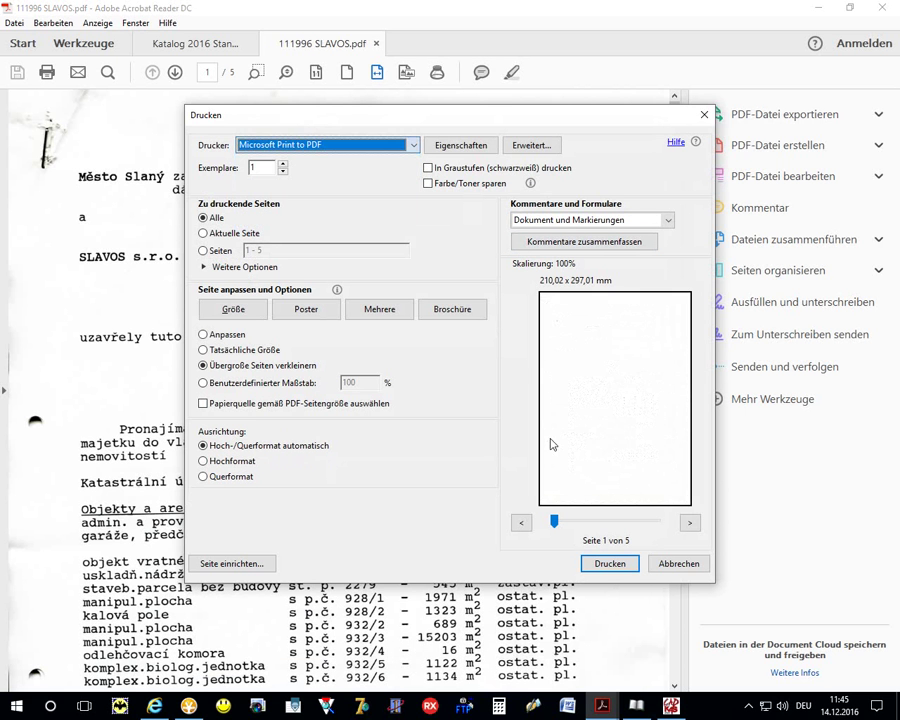
pyautogui.click(674, 566)
pyautogui.click(884, 7)
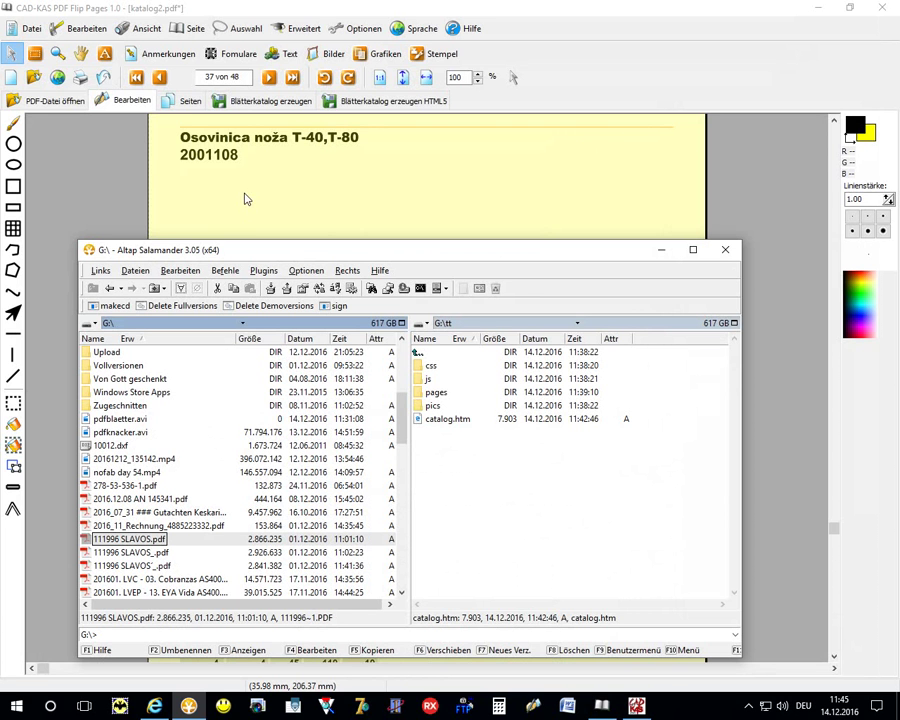
# Bring PDF Flip Pages in front of Salamander and scroll katalog2's pages up from page 37.
pyautogui.scroll(-3, 250, 226)
pyautogui.scroll(-2, 250, 226)
pyautogui.scroll(-2, 252, 232)
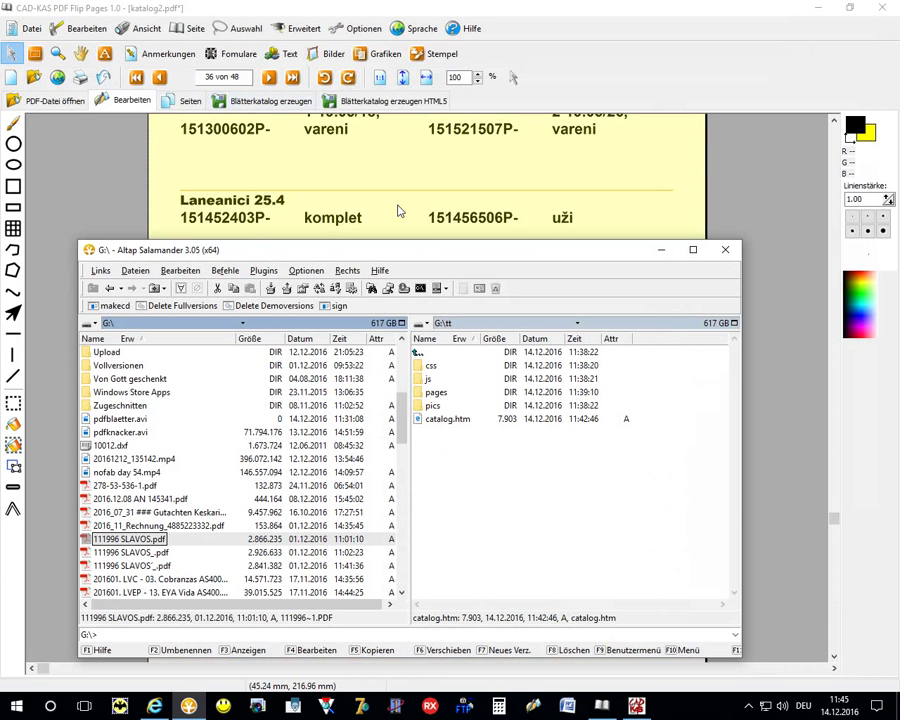
pyautogui.click(832, 141)
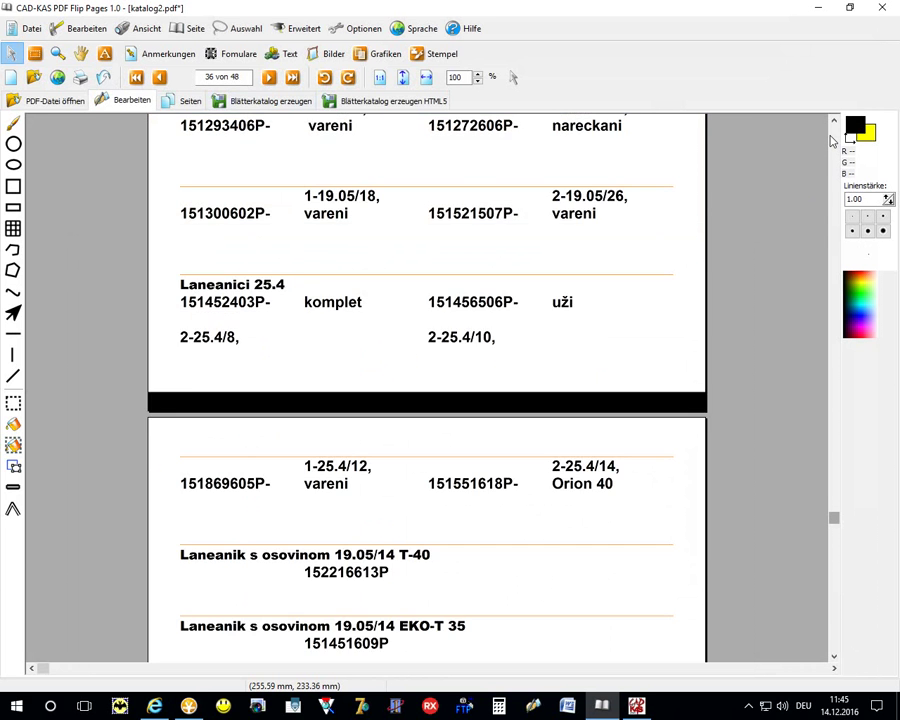
pyautogui.scroll(5, 832, 141)
pyautogui.scroll(5, 832, 141)
pyautogui.scroll(5, 832, 141)
pyautogui.scroll(5, 832, 141)
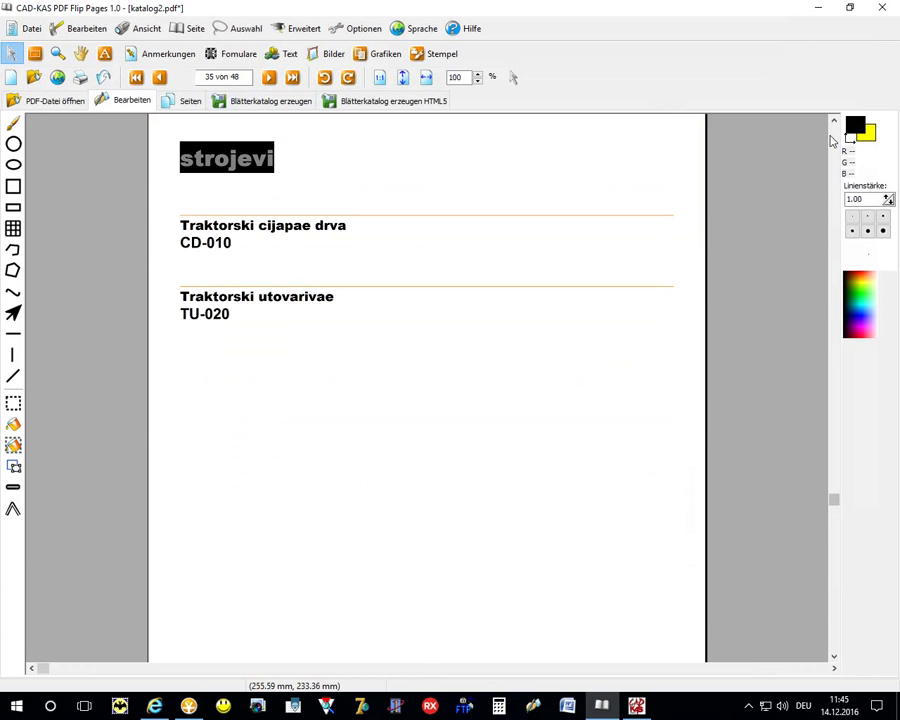
pyautogui.scroll(5, 832, 141)
pyautogui.scroll(2, 832, 141)
pyautogui.scroll(5, 832, 141)
pyautogui.scroll(3, 832, 141)
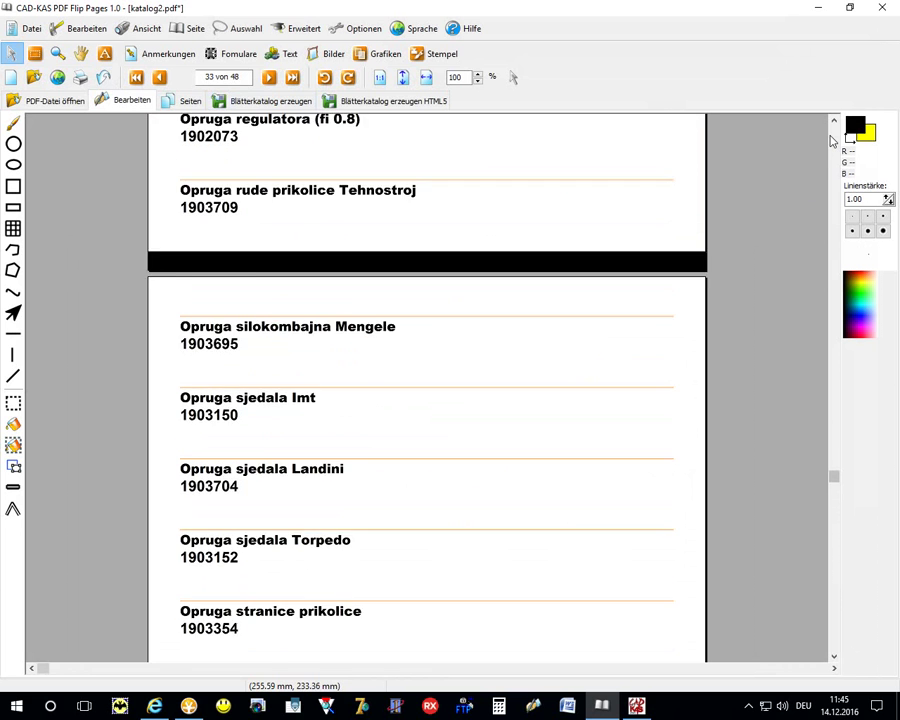
pyautogui.scroll(5, 832, 141)
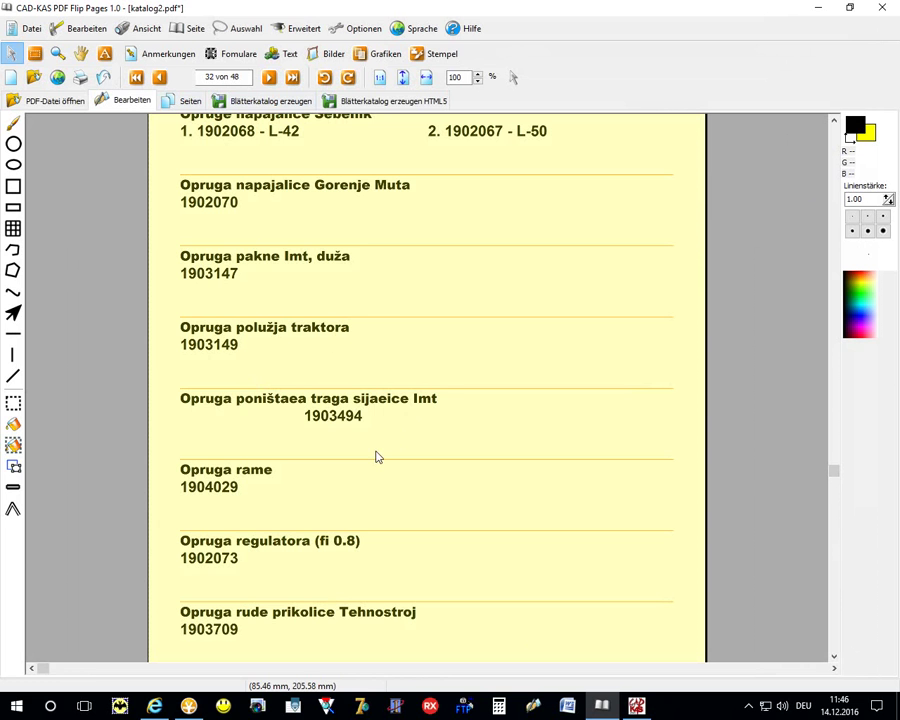
# Scroll up to page 30, then open the PDF-Datei öffnen file browser.
pyautogui.scroll(2, 604, 372)
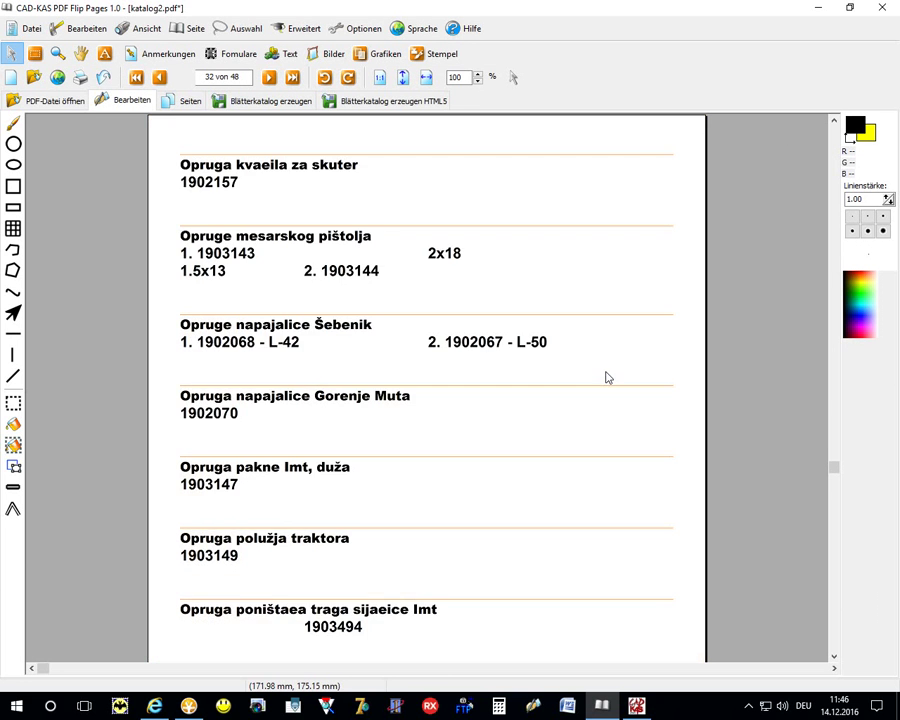
pyautogui.scroll(3, 604, 372)
pyautogui.scroll(3, 604, 372)
pyautogui.scroll(3, 604, 374)
pyautogui.scroll(3, 604, 374)
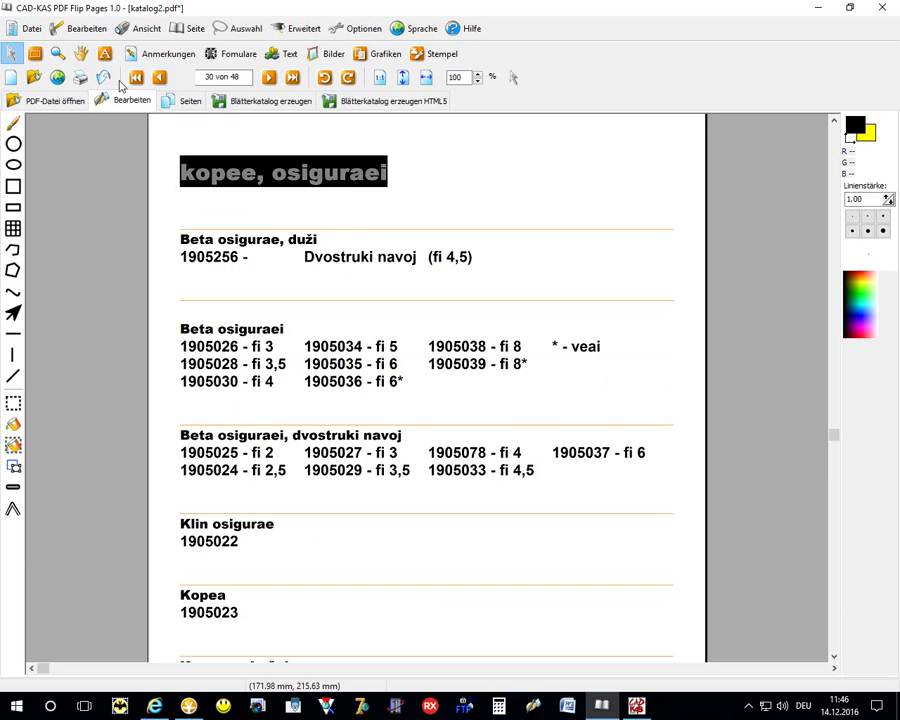
pyautogui.click(33, 78)
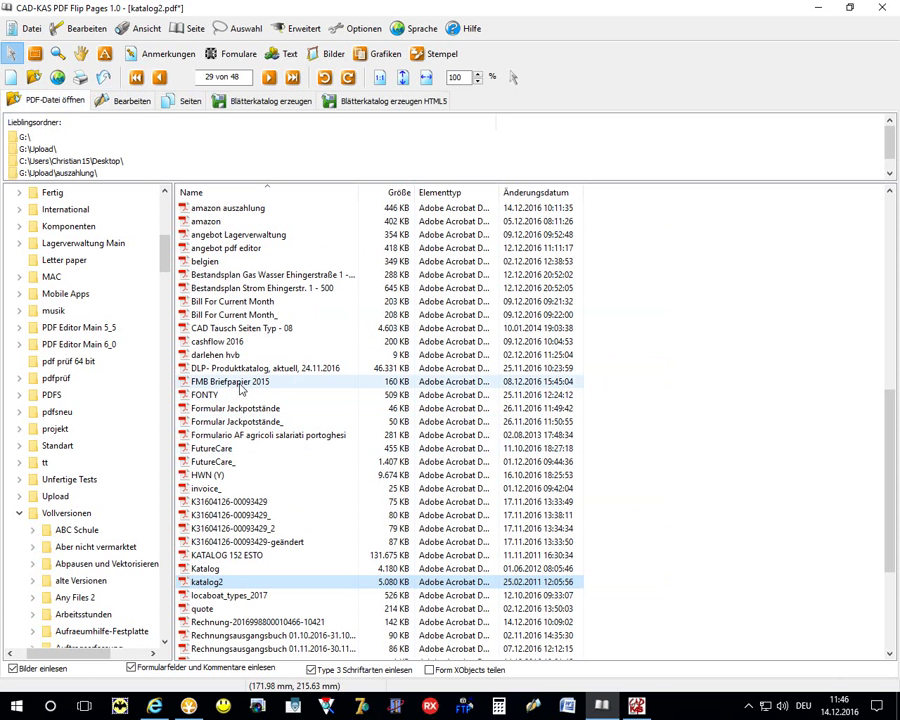
# Load FMB Briefpapier 2015.pdf and return to the PDF-Datei öffnen file list.
pyautogui.doubleClick(240, 386)
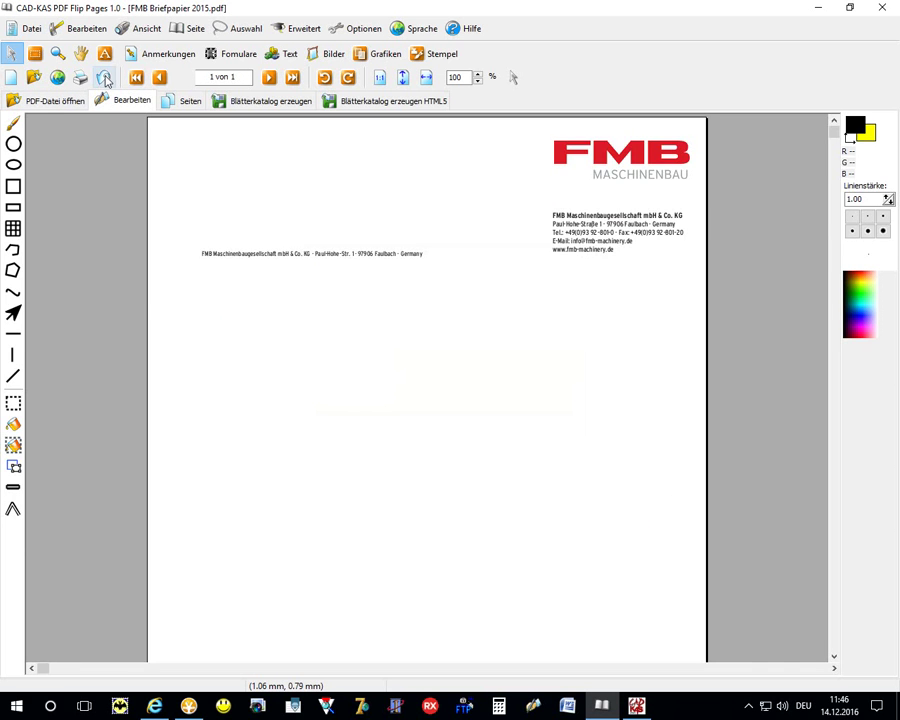
pyautogui.click(47, 101)
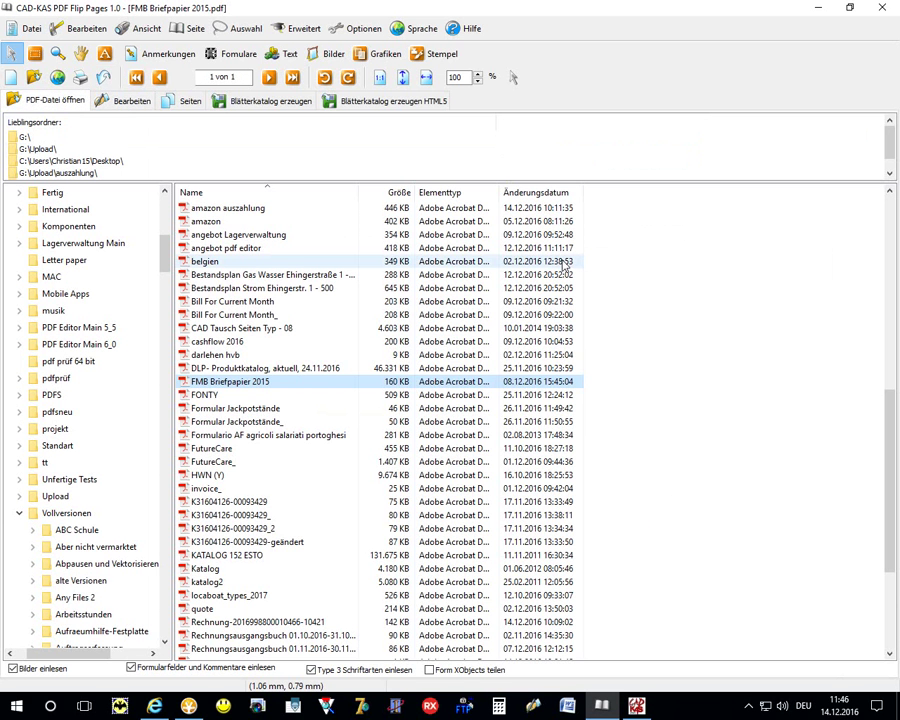